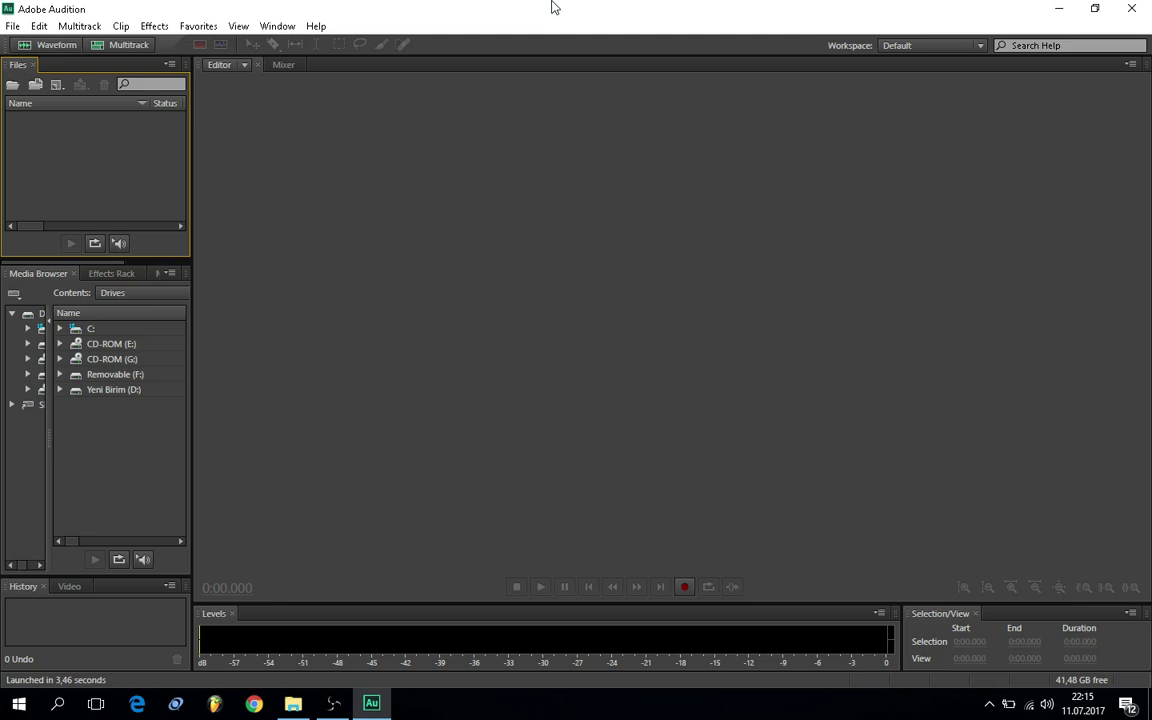
# - Import "Ebru ya-ar sen affetsen ben affetmem" from the ders1 folder into Adobe Audition
pyautogui.hotkey('alt', 'Tab')
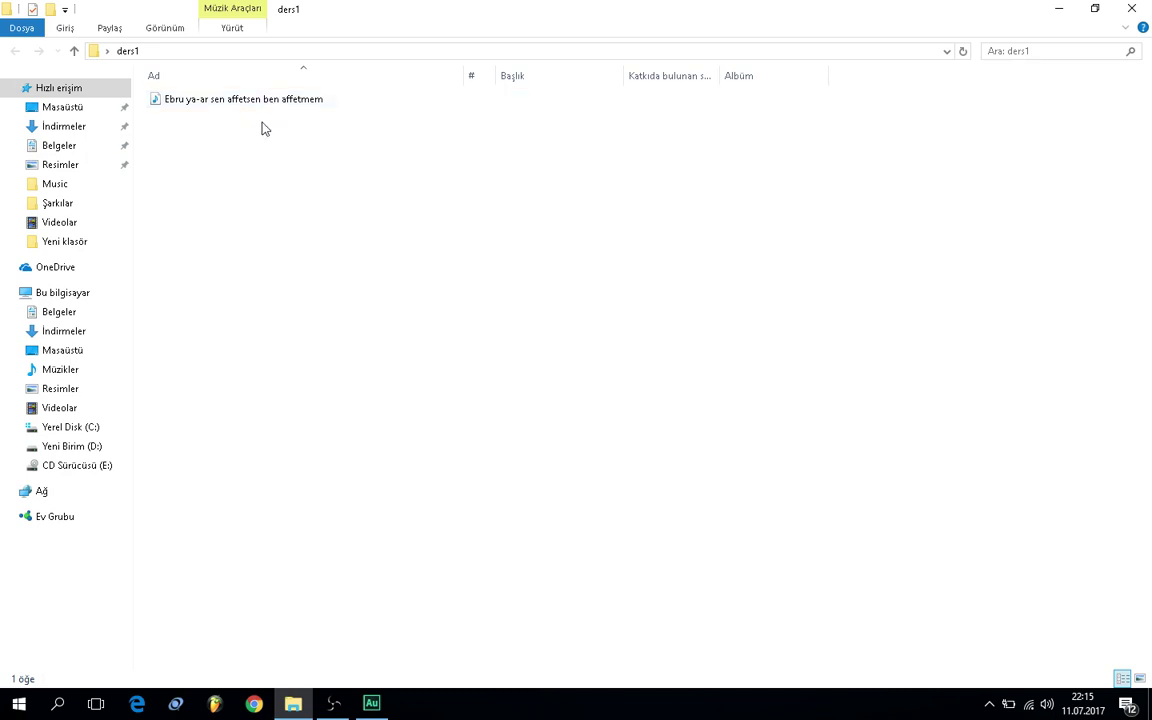
pyautogui.moveTo(255, 108); pyautogui.dragTo(396, 408)
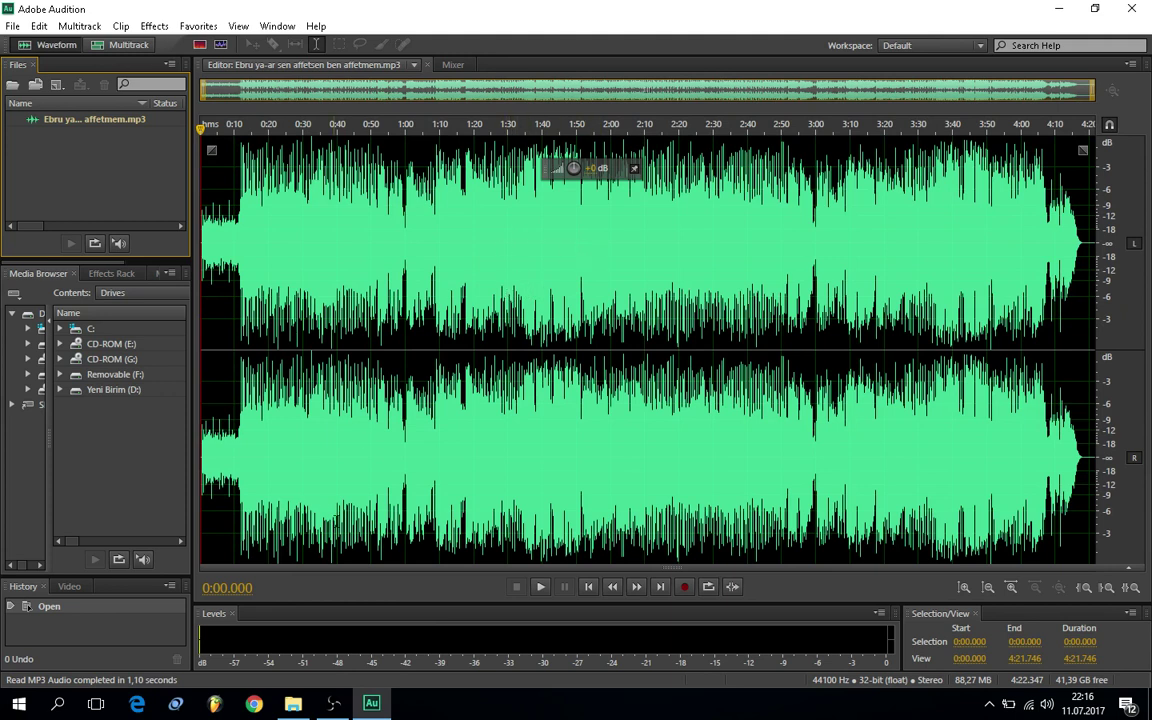
# - Play the song from the ders1 folder in a maximized Windows Media Player, listening to its start and the part around 0:23
pyautogui.hotkey('alt', 'Tab')
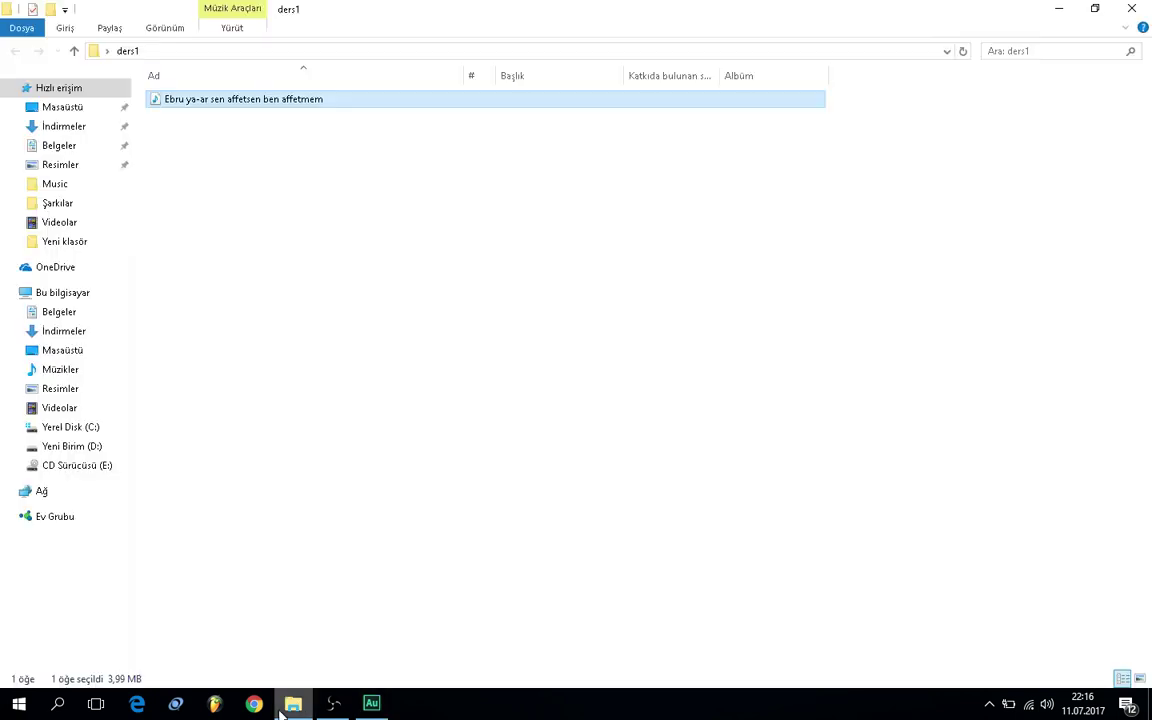
pyautogui.doubleClick(284, 103)
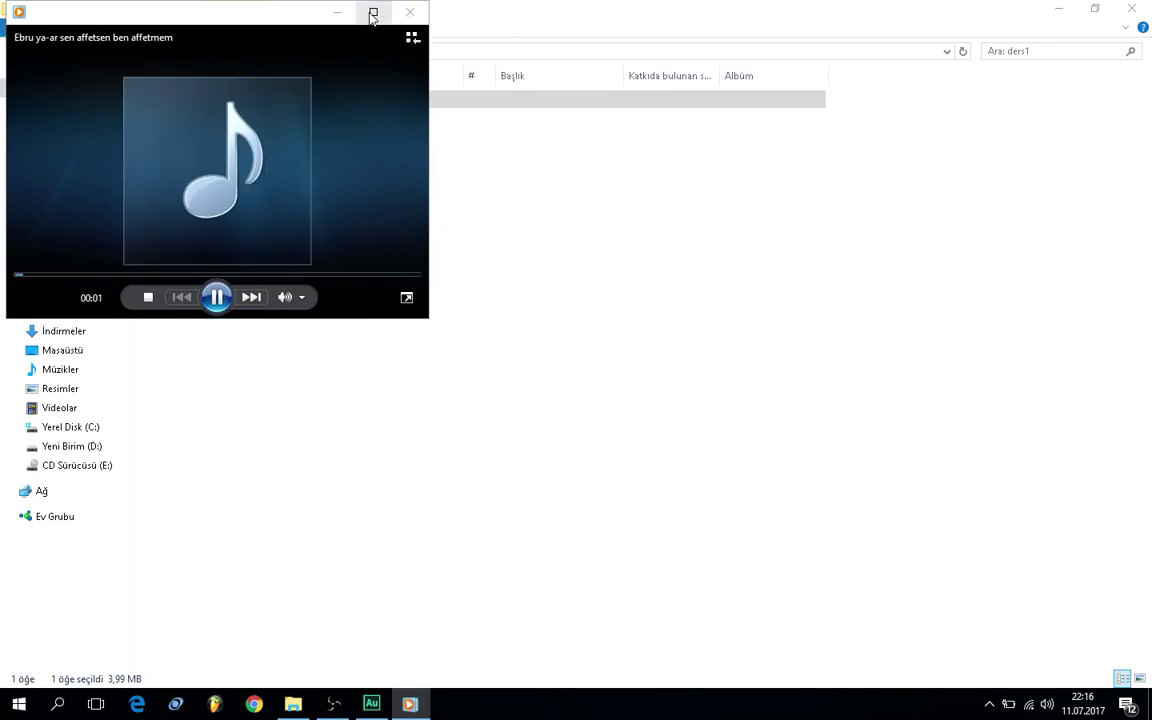
pyautogui.click(372, 13)
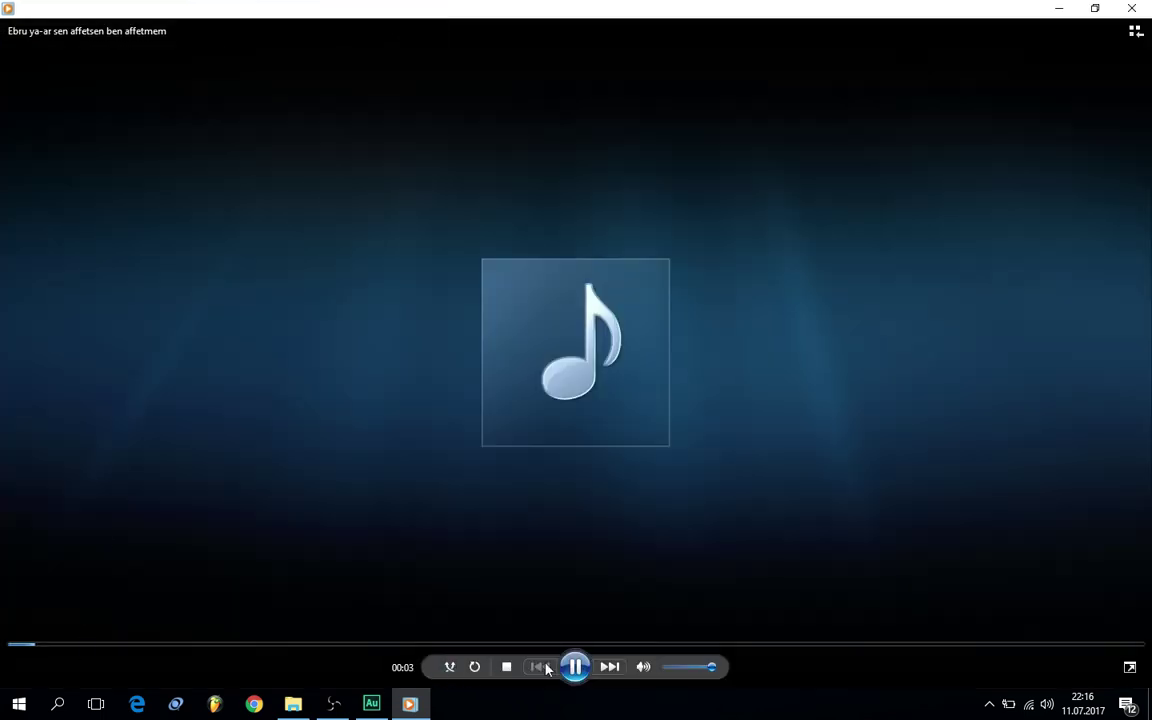
pyautogui.click(575, 666)
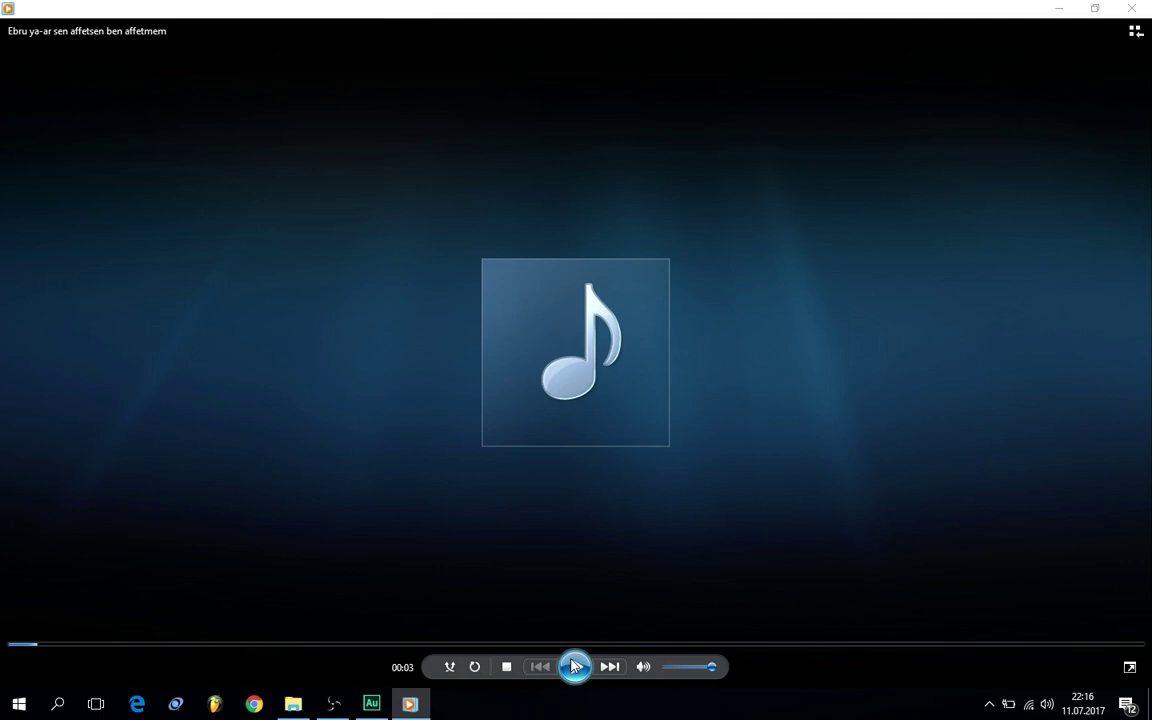
pyautogui.click(575, 666)
pyautogui.click(107, 645)
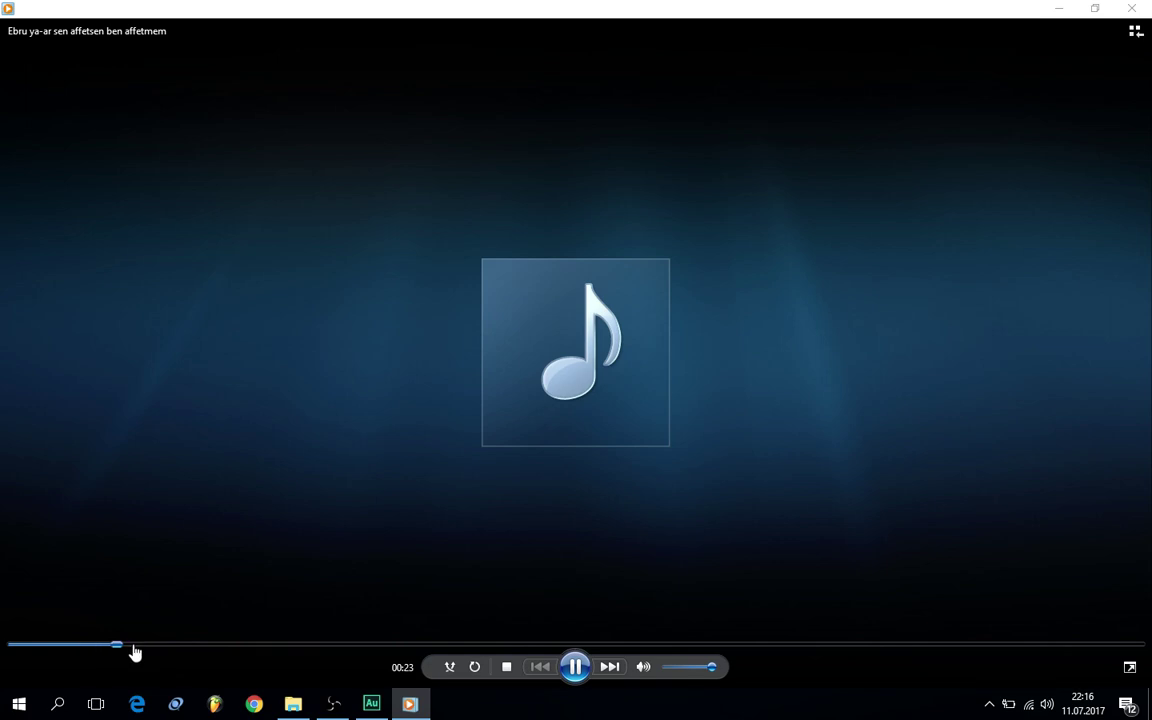
# - Sample further parts of the song around 1:28 and 2:12, pause playback and minimize the player
pyautogui.click(574, 668)
pyautogui.click(575, 667)
pyautogui.moveTo(280, 647); pyautogui.dragTo(398, 652)
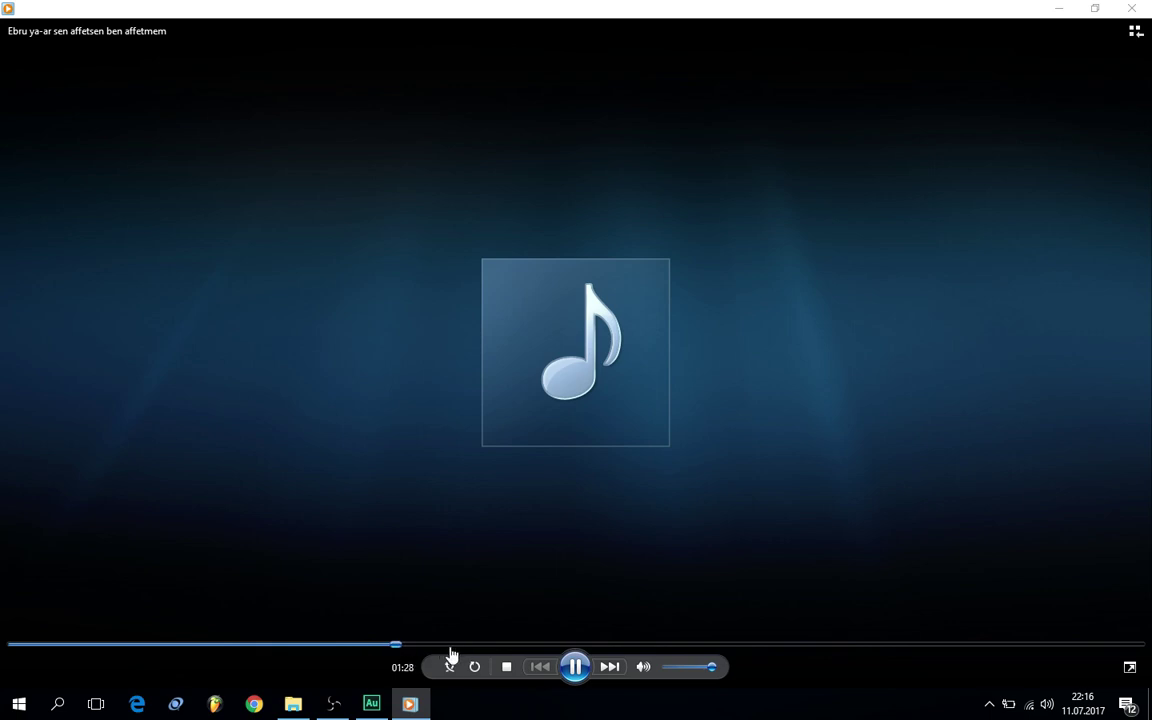
pyautogui.moveTo(466, 651); pyautogui.dragTo(537, 652)
pyautogui.moveTo(558, 653); pyautogui.dragTo(580, 650)
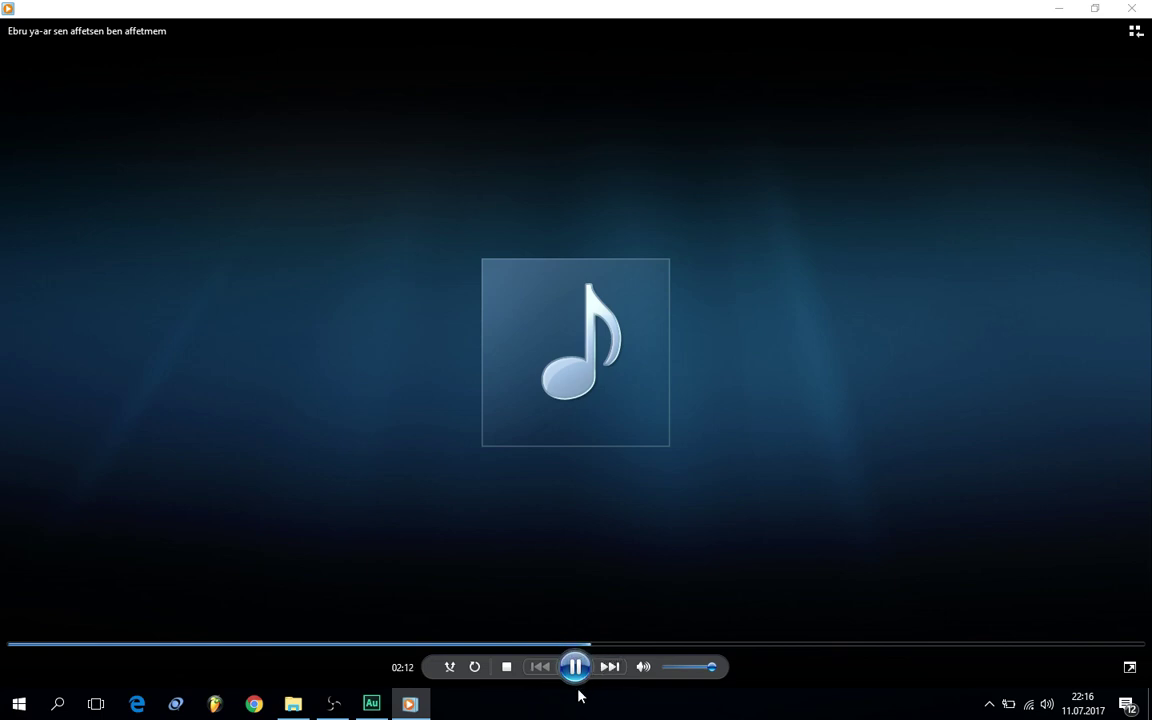
pyautogui.click(577, 668)
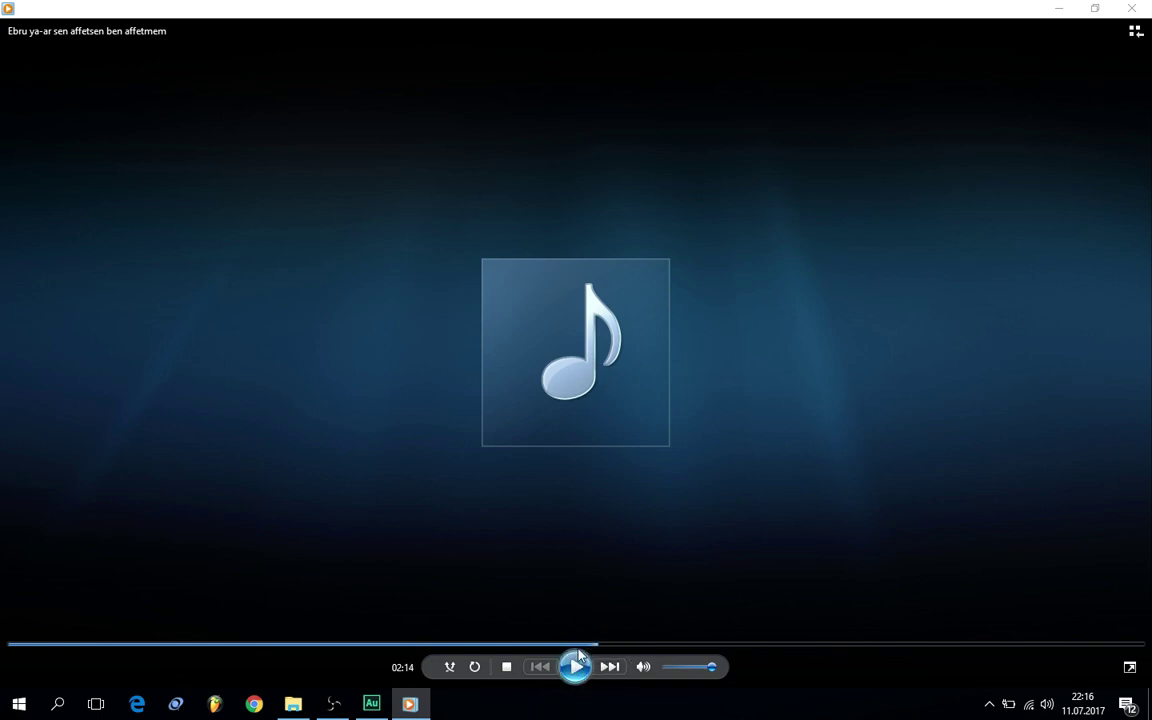
pyautogui.click(418, 709)
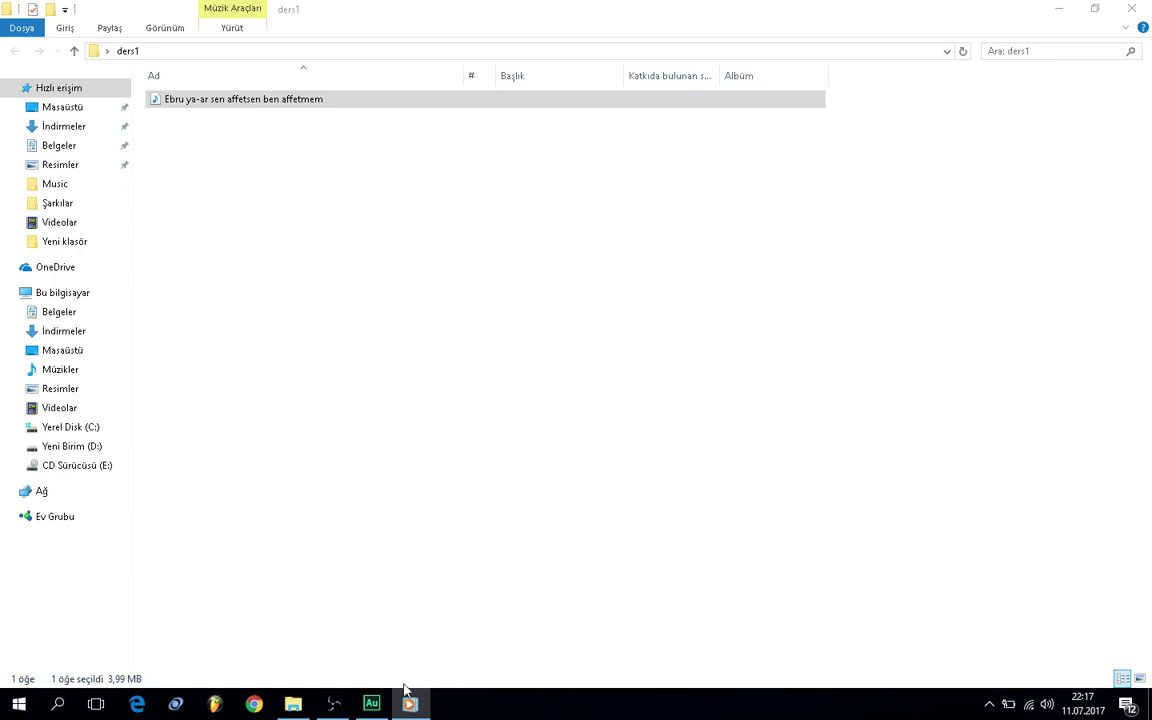
# - Switch back to Adobe Audition and play the song from about 0:25 and 0:19 to find where the opening passage ends
pyautogui.click(380, 706)
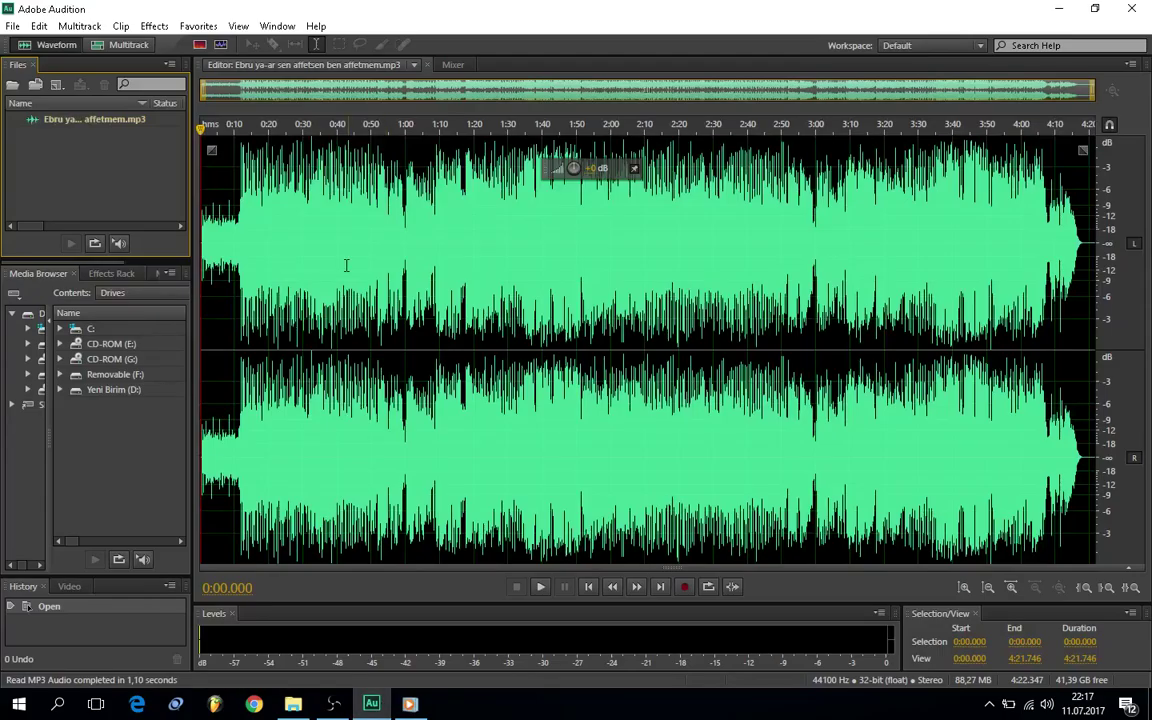
pyautogui.click(309, 197)
pyautogui.scroll(4, 313, 183)
pyautogui.moveTo(380, 93); pyautogui.dragTo(301, 97)
pyautogui.scroll(-2, 301, 97)
pyautogui.click(571, 210)
pyautogui.press('space')
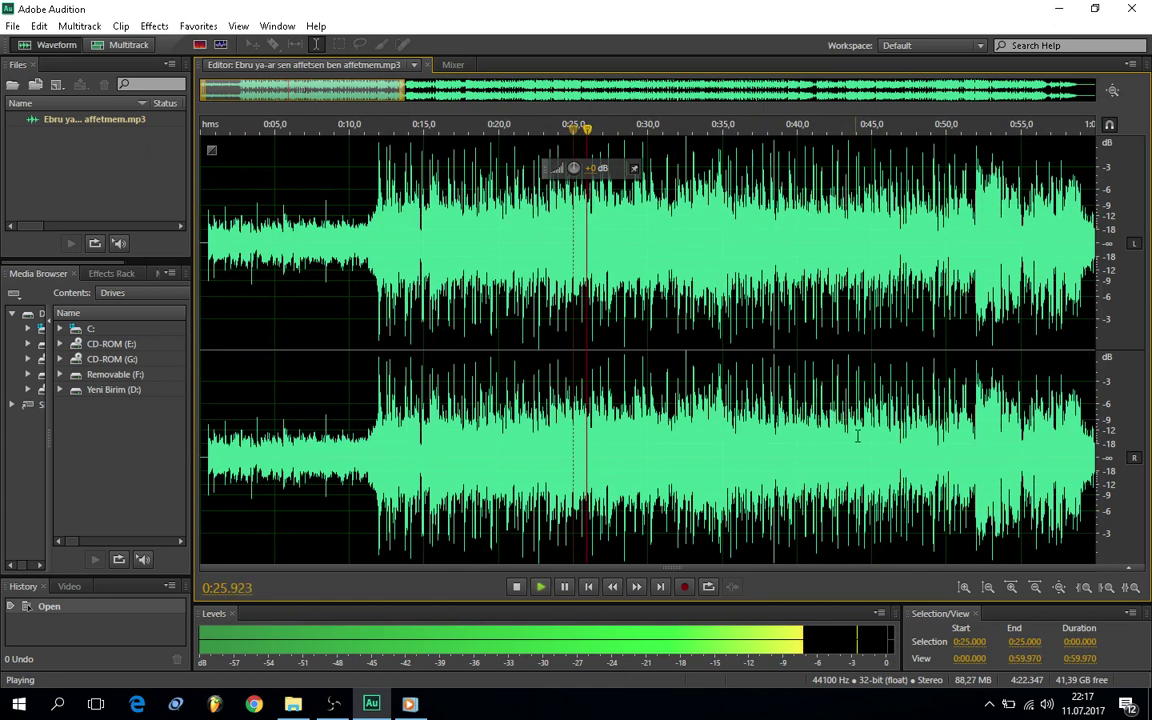
pyautogui.press('space')
pyautogui.click(483, 212)
pyautogui.press('space')
pyautogui.scroll(6, 487, 210)
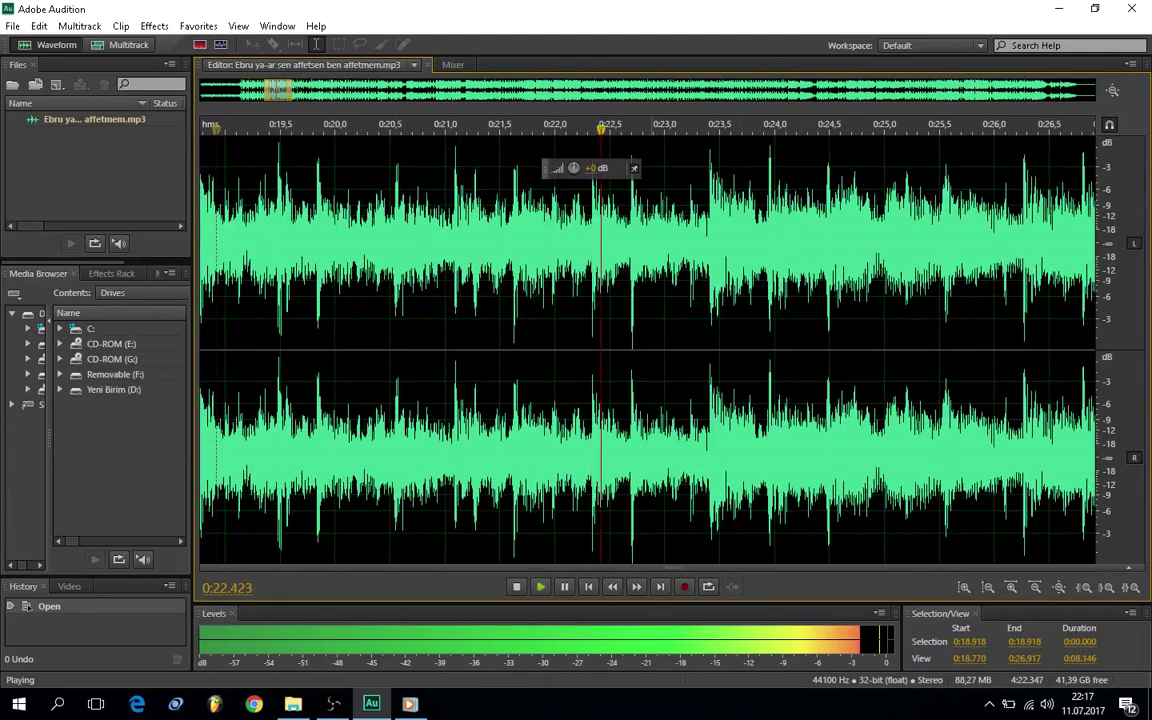
pyautogui.press('space')
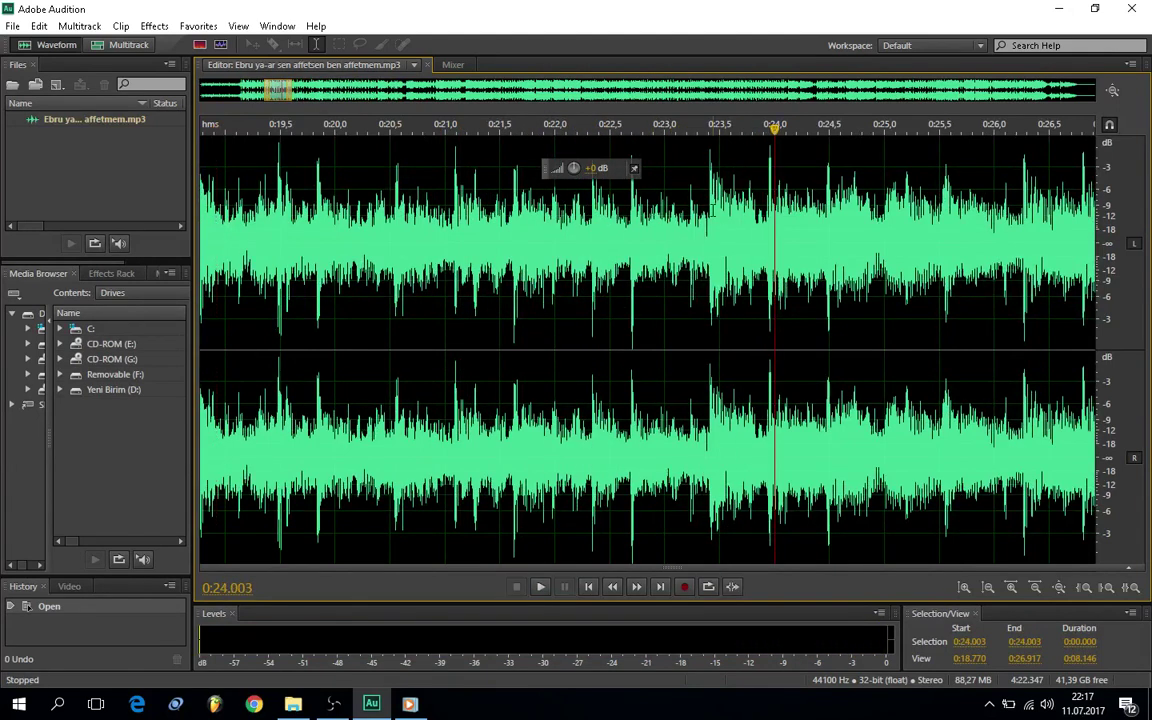
# - Select the opening passage from 0:00.000 to 0:23.408 and copy it to a new file
pyautogui.moveTo(710, 250); pyautogui.dragTo(12, 343)
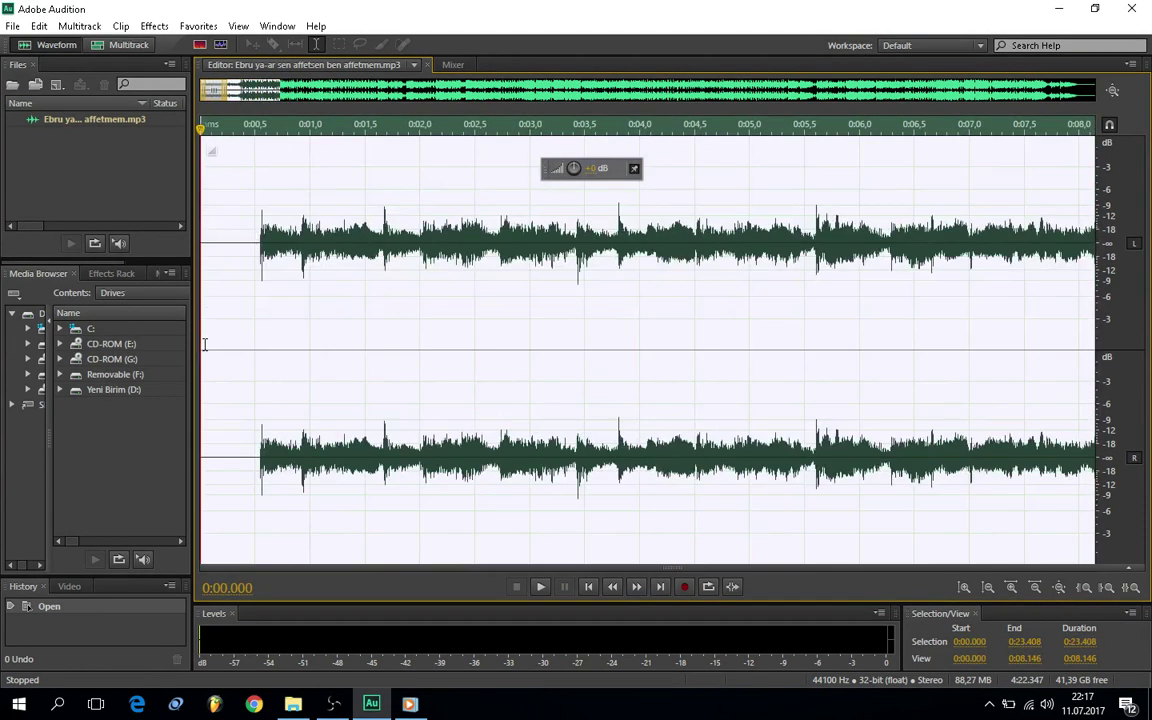
pyautogui.scroll(-6, 501, 314)
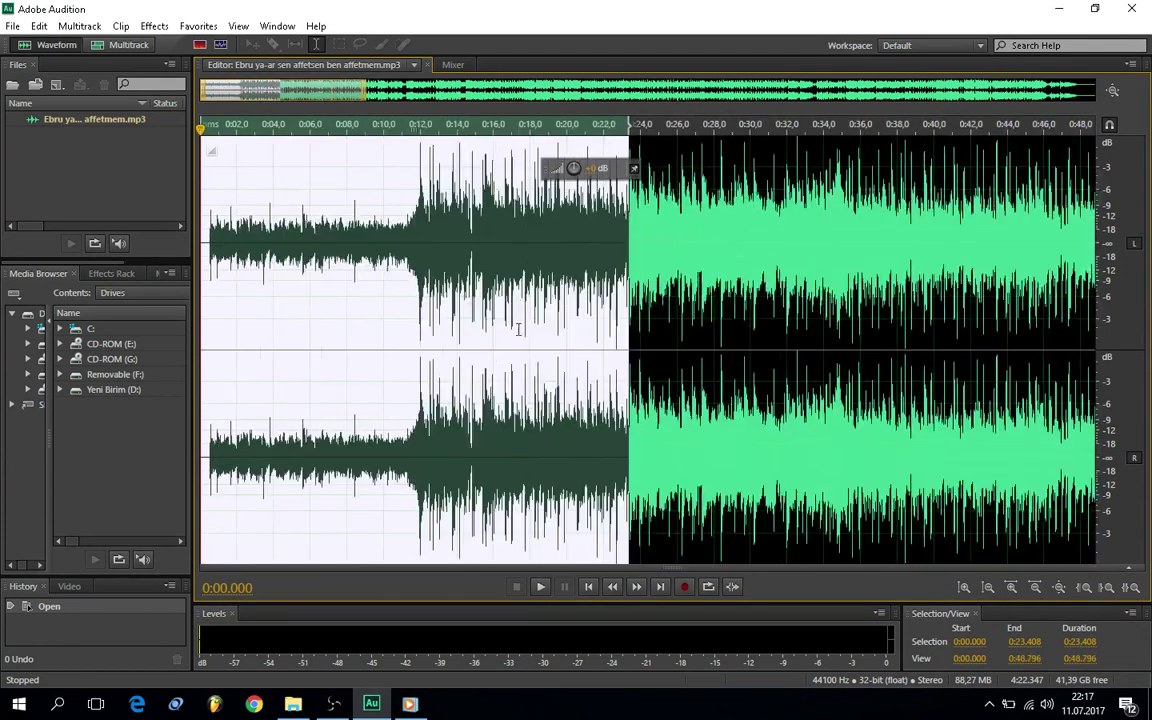
pyautogui.rightClick(532, 266)
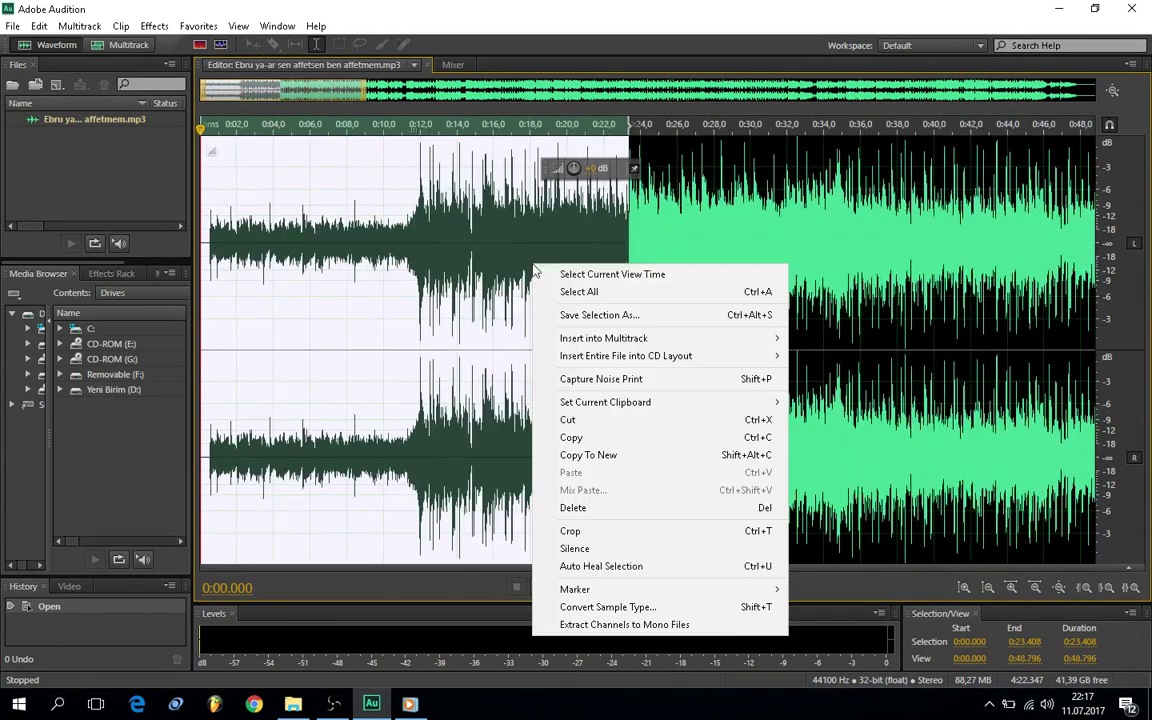
pyautogui.click(590, 455)
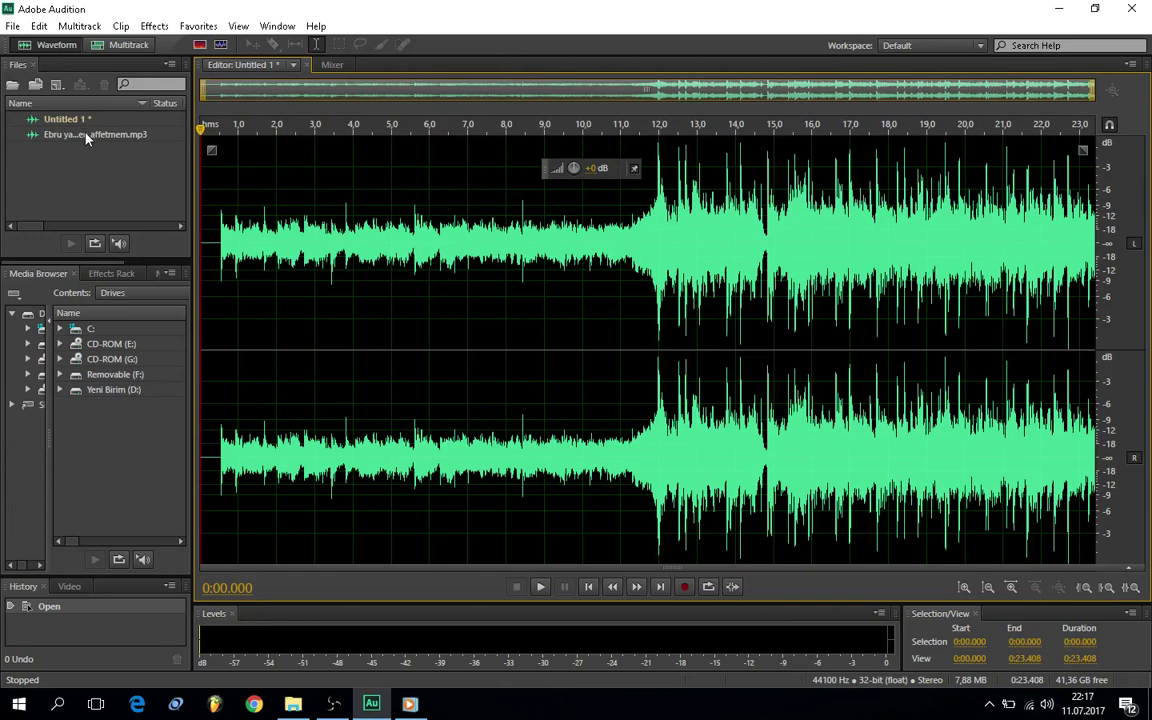
# - Reopen the original song MP3 in the waveform editor
pyautogui.rightClick(67, 122)
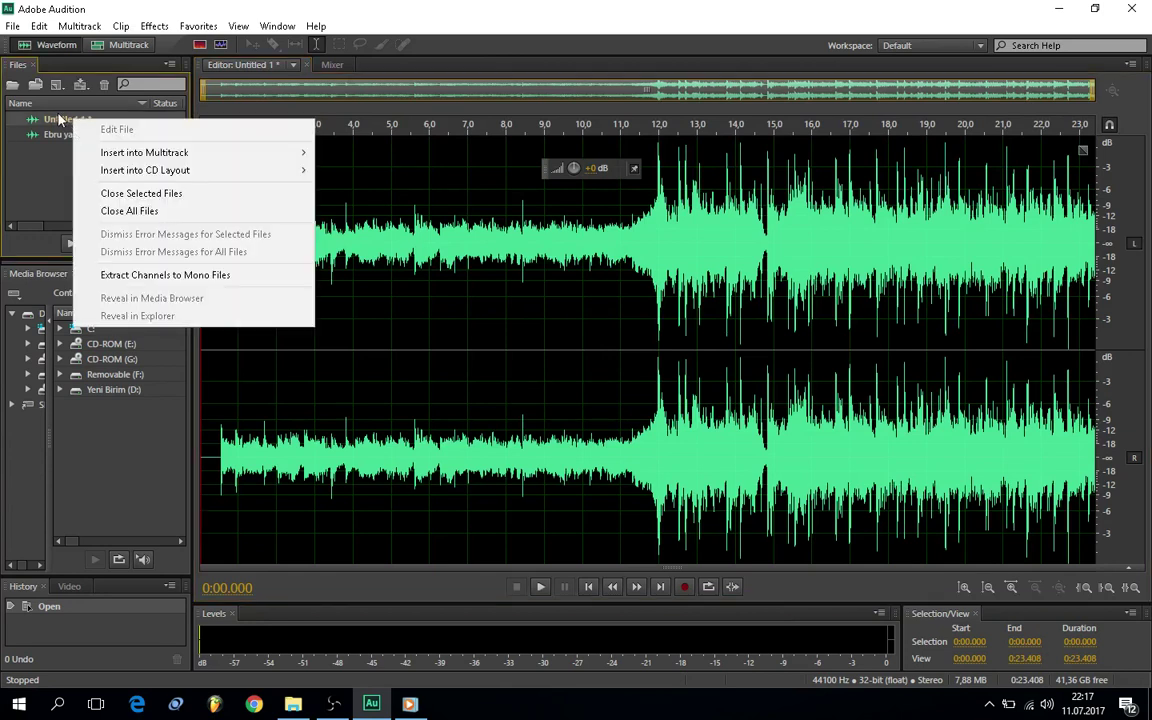
pyautogui.click(67, 121)
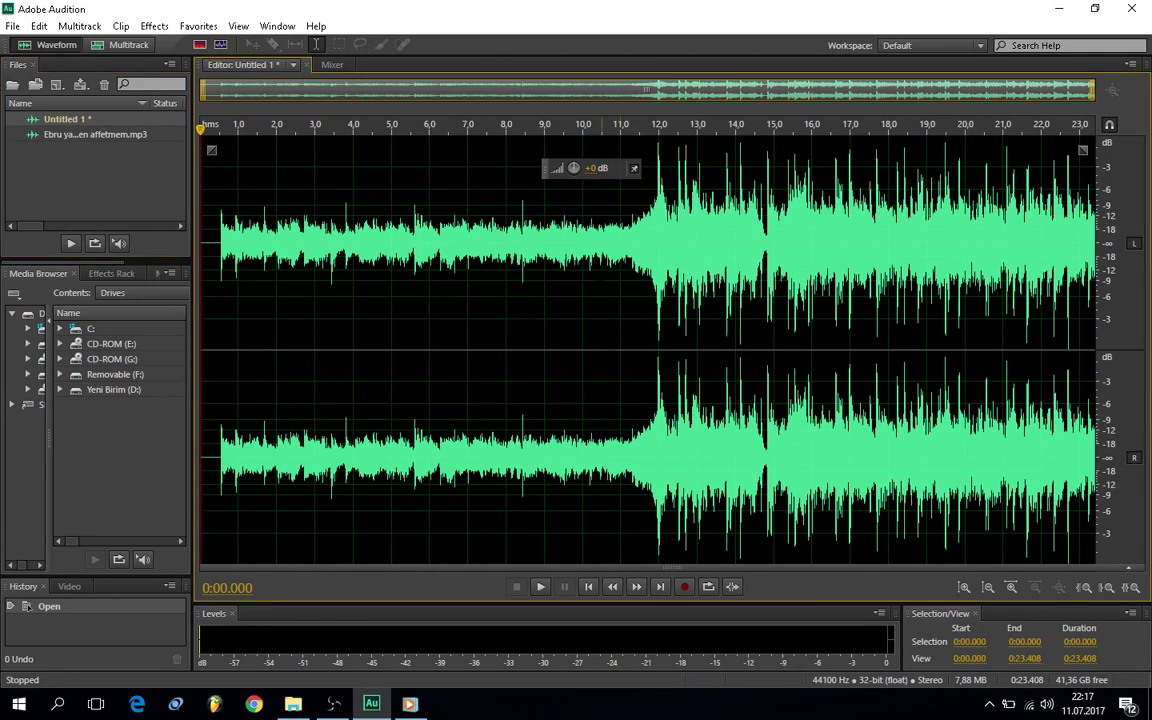
pyautogui.doubleClick(91, 139)
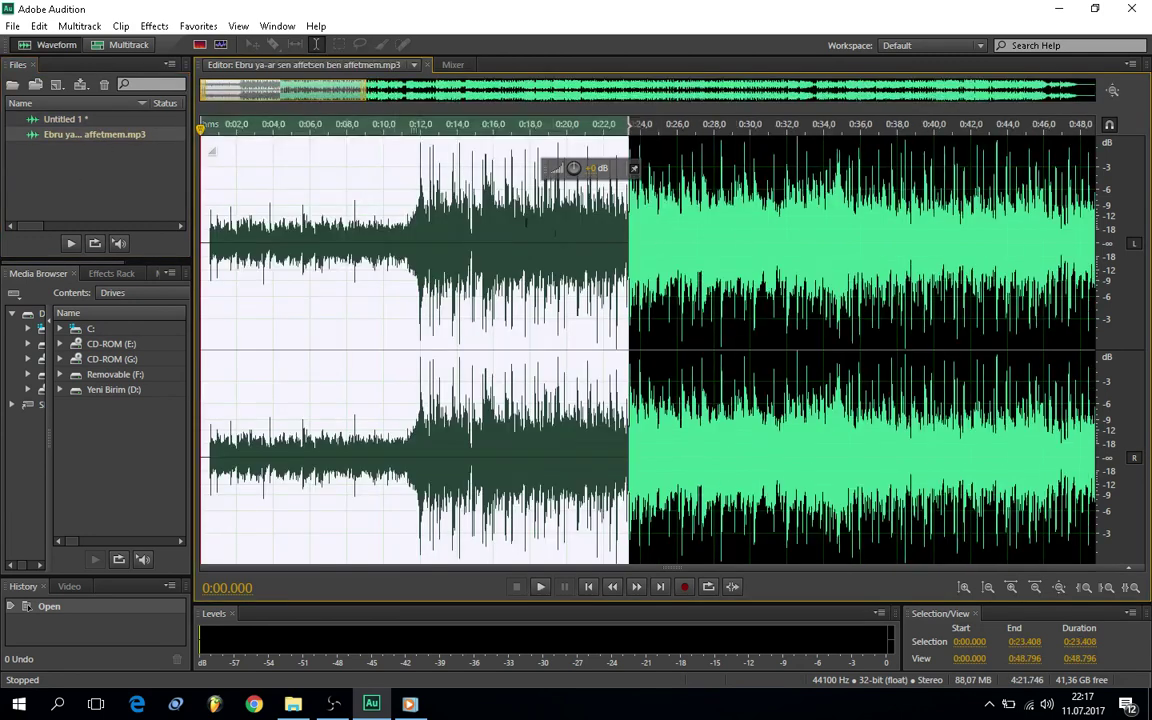
# - Play the song from 1:00 and about 0:53 to examine the passages around the first minute
pyautogui.click(757, 268)
pyautogui.scroll(-5, 757, 268)
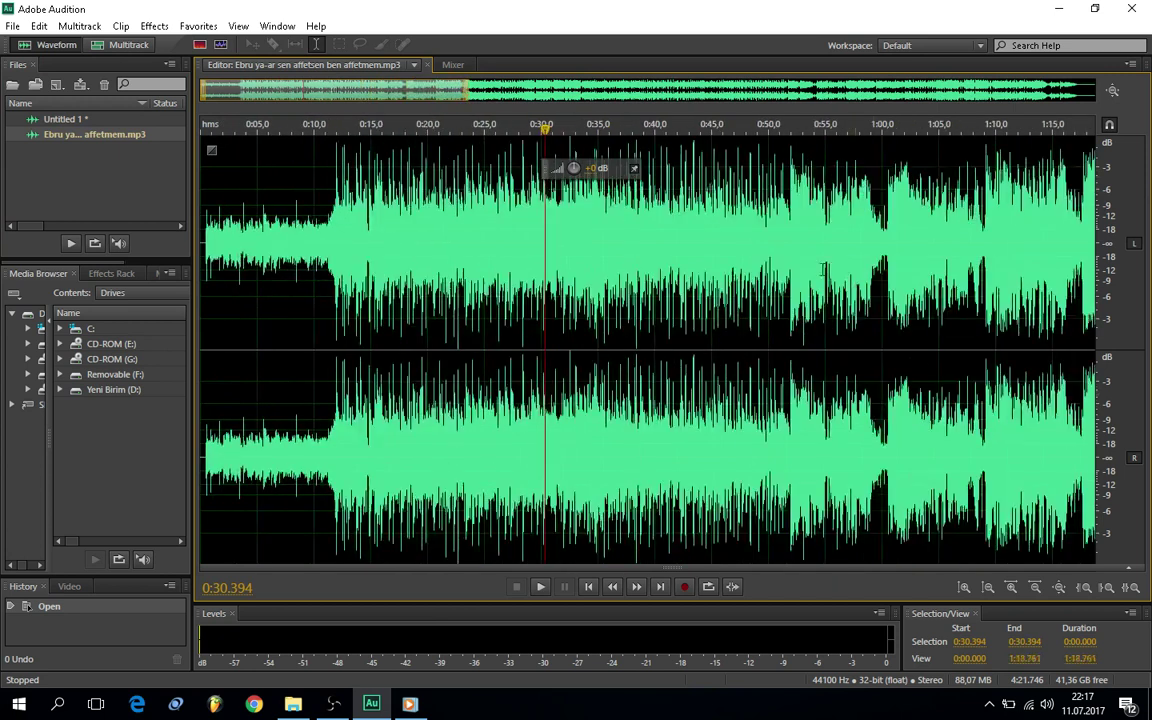
pyautogui.scroll(-2, 810, 267)
pyautogui.click(659, 226)
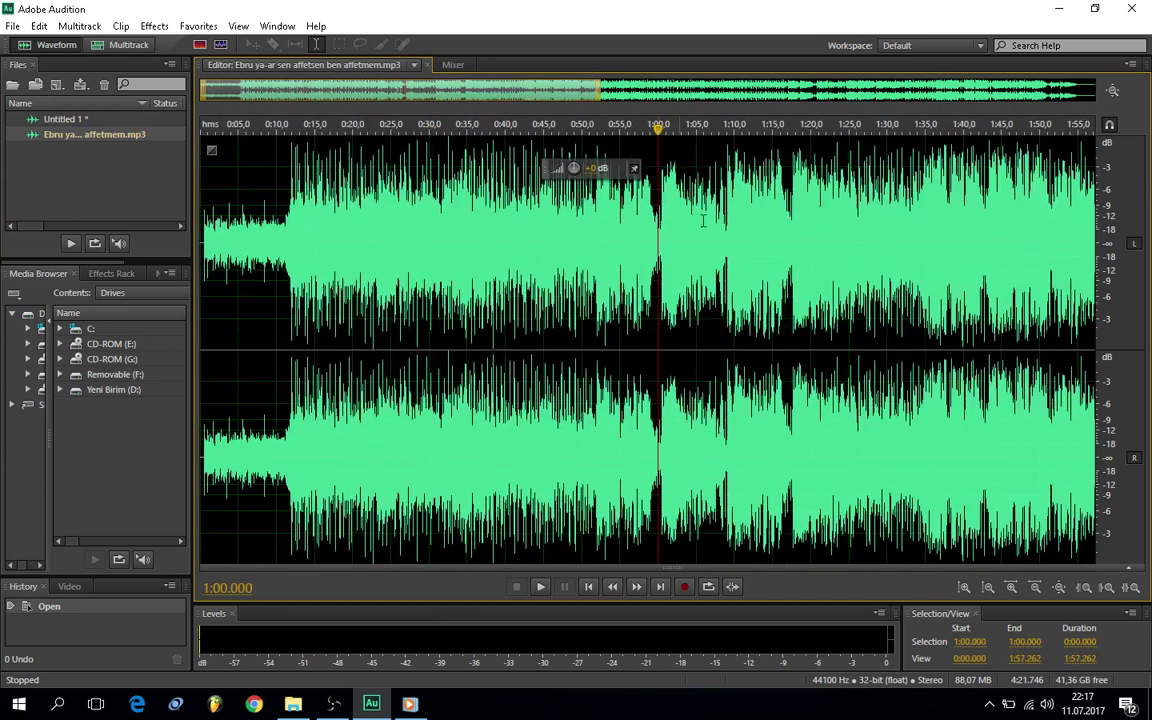
pyautogui.press('space')
pyautogui.scroll(4, 672, 217)
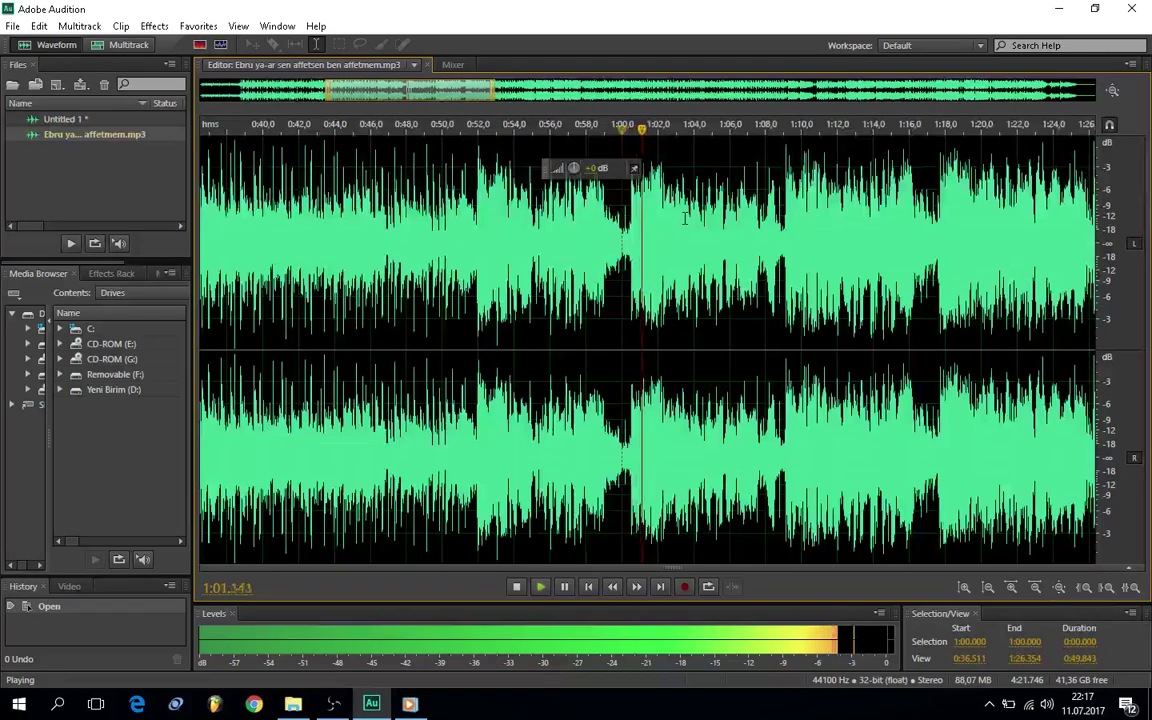
pyautogui.click(412, 215)
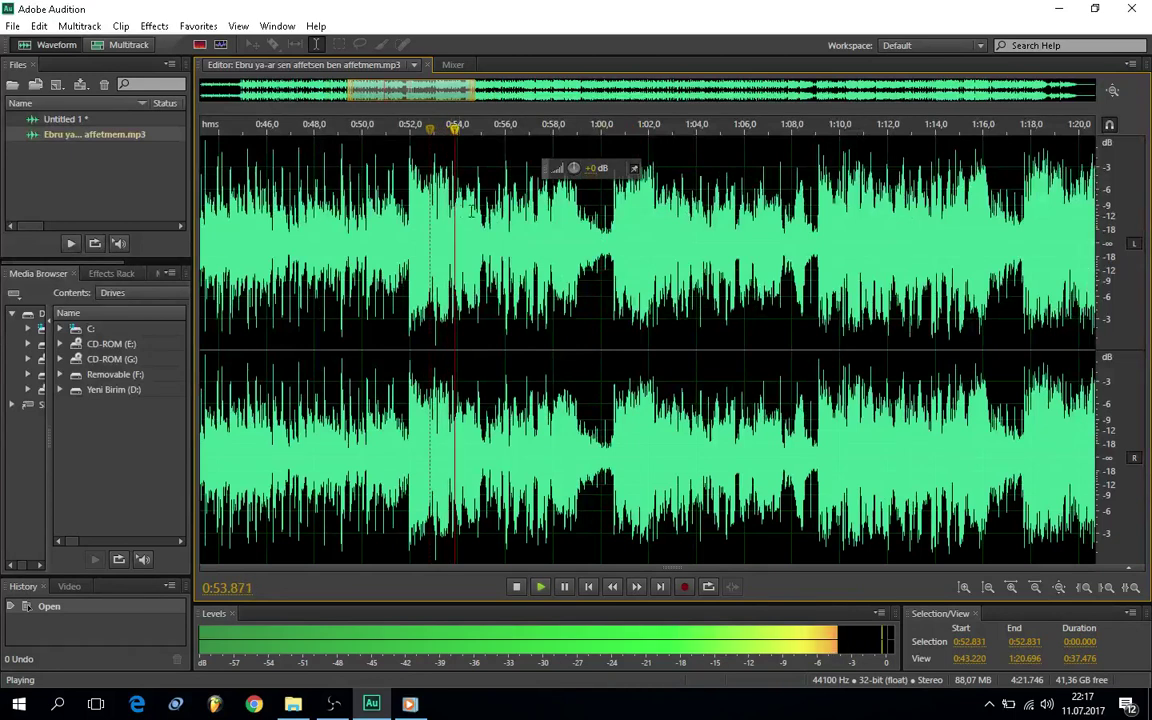
pyautogui.press('space')
pyautogui.press('space')
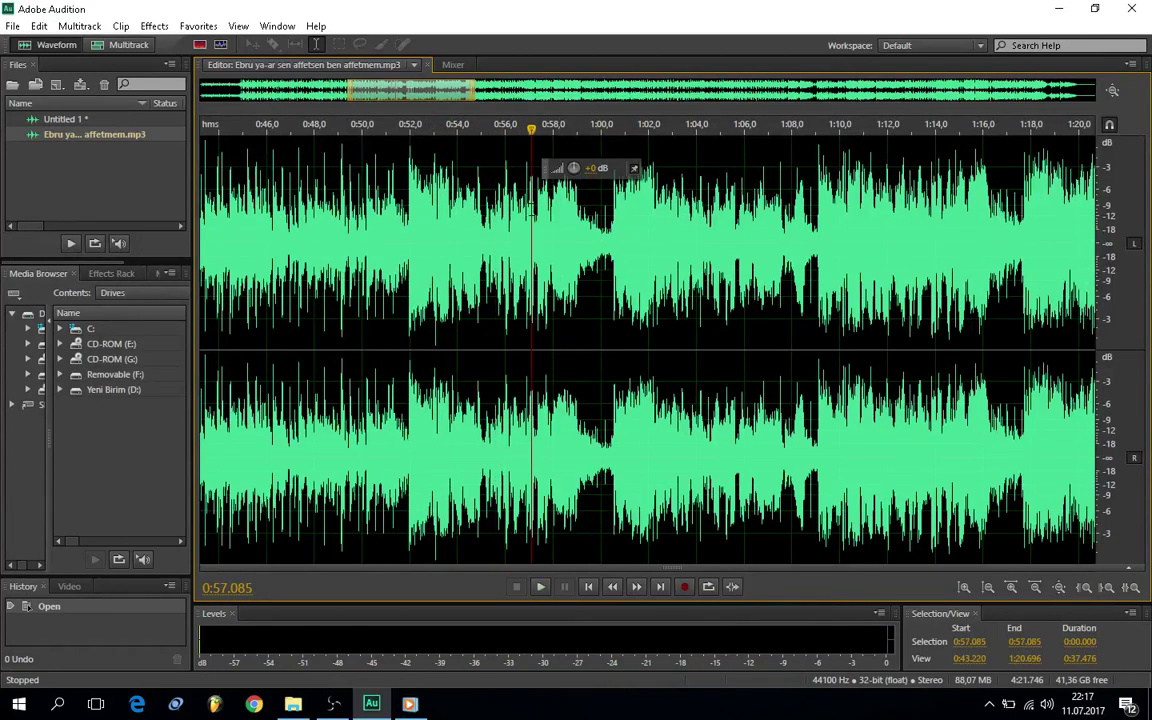
# - Play the song from about 1:12 and 1:22 to examine the passages up to about 1:38
pyautogui.click(870, 232)
pyautogui.press('space')
pyautogui.scroll(-4, 880, 245)
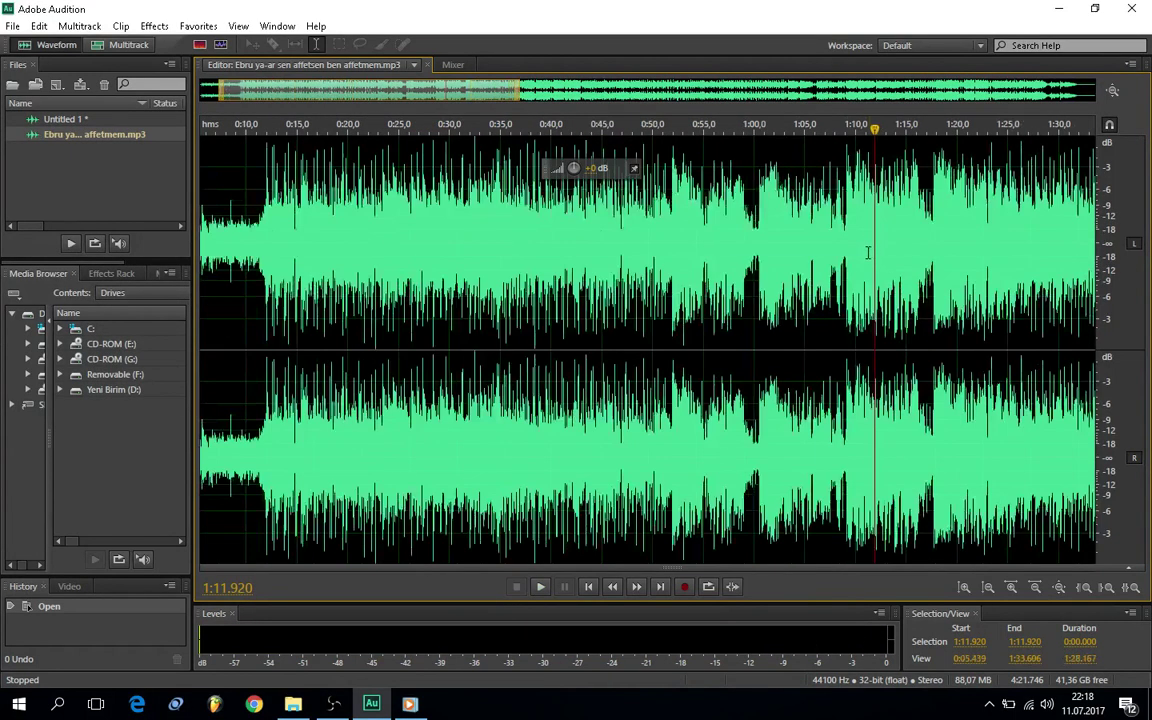
pyautogui.press('space')
pyautogui.click(818, 229)
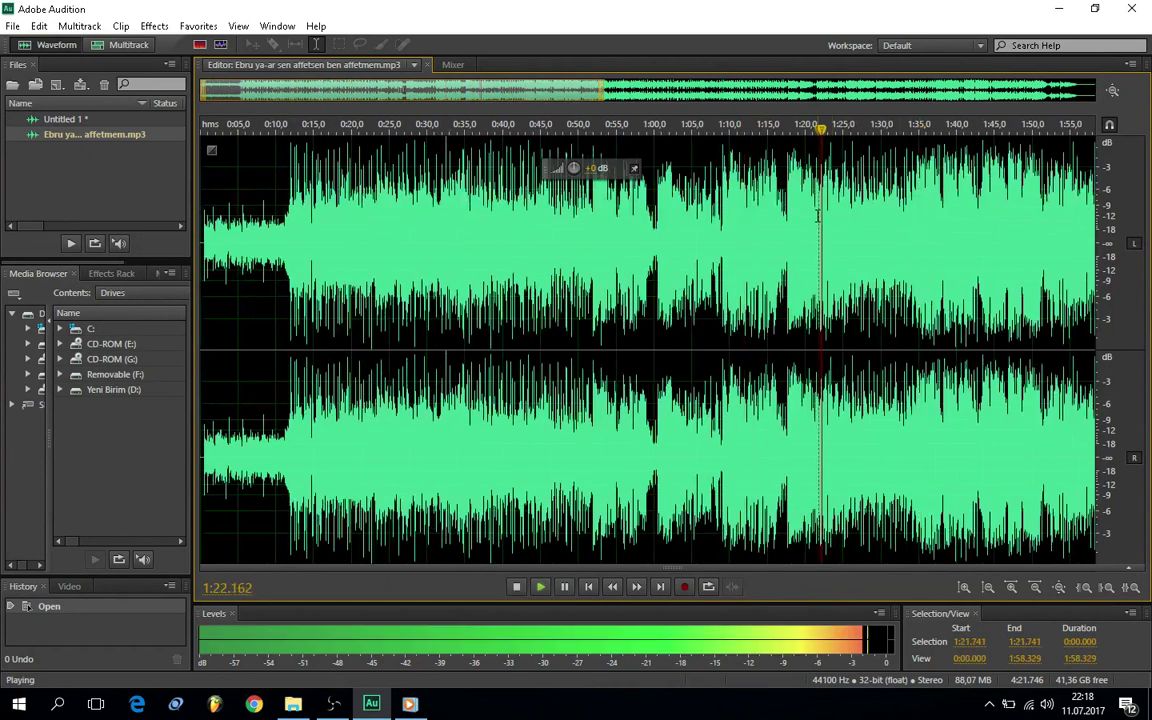
pyautogui.scroll(2, 890, 210)
pyautogui.scroll(4, 890, 210)
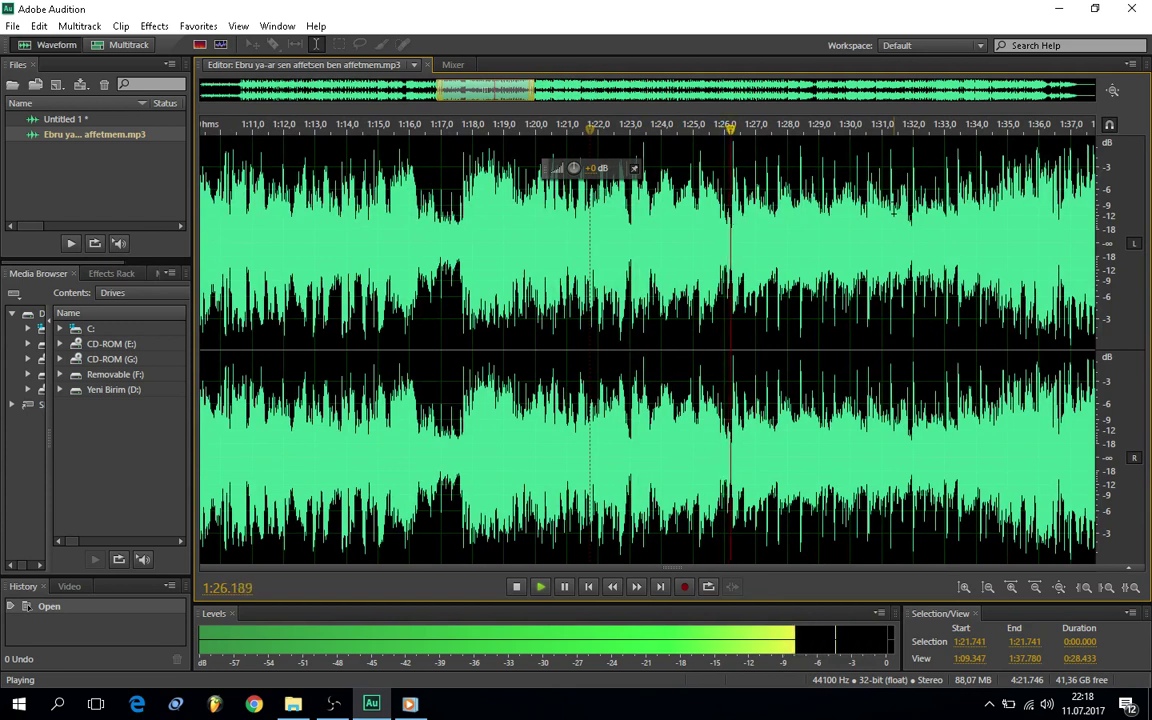
pyautogui.scroll(1, 890, 210)
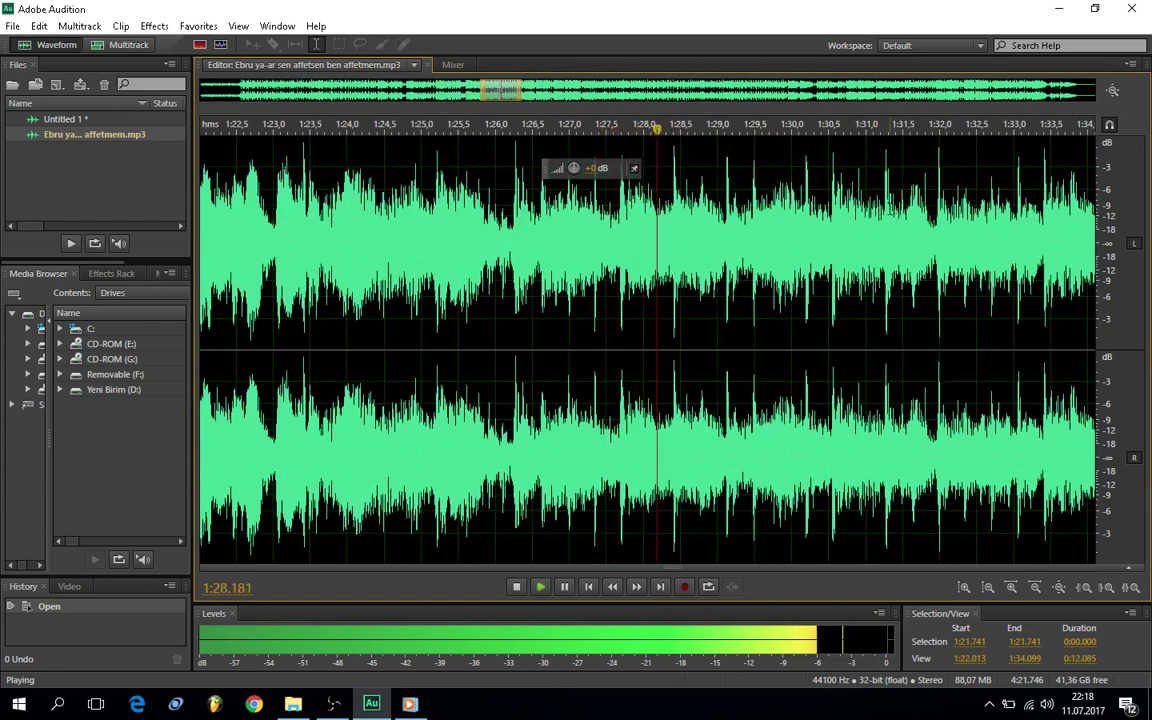
pyautogui.scroll(1, 890, 210)
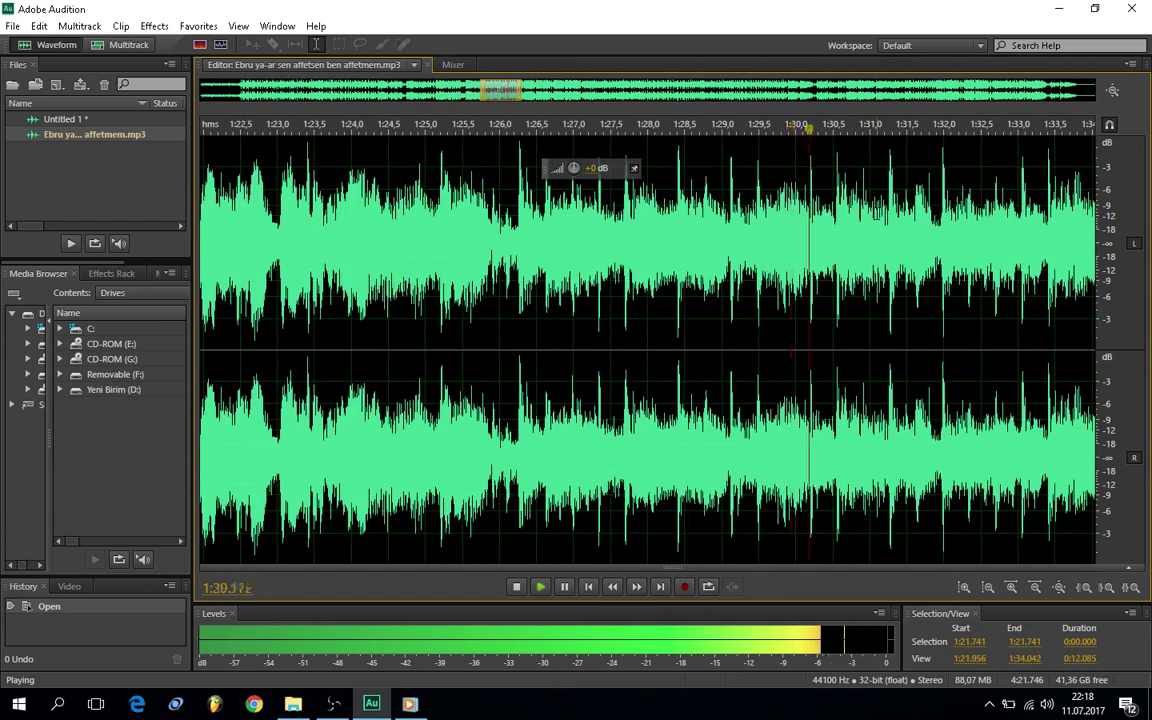
pyautogui.scroll(1, 875, 213)
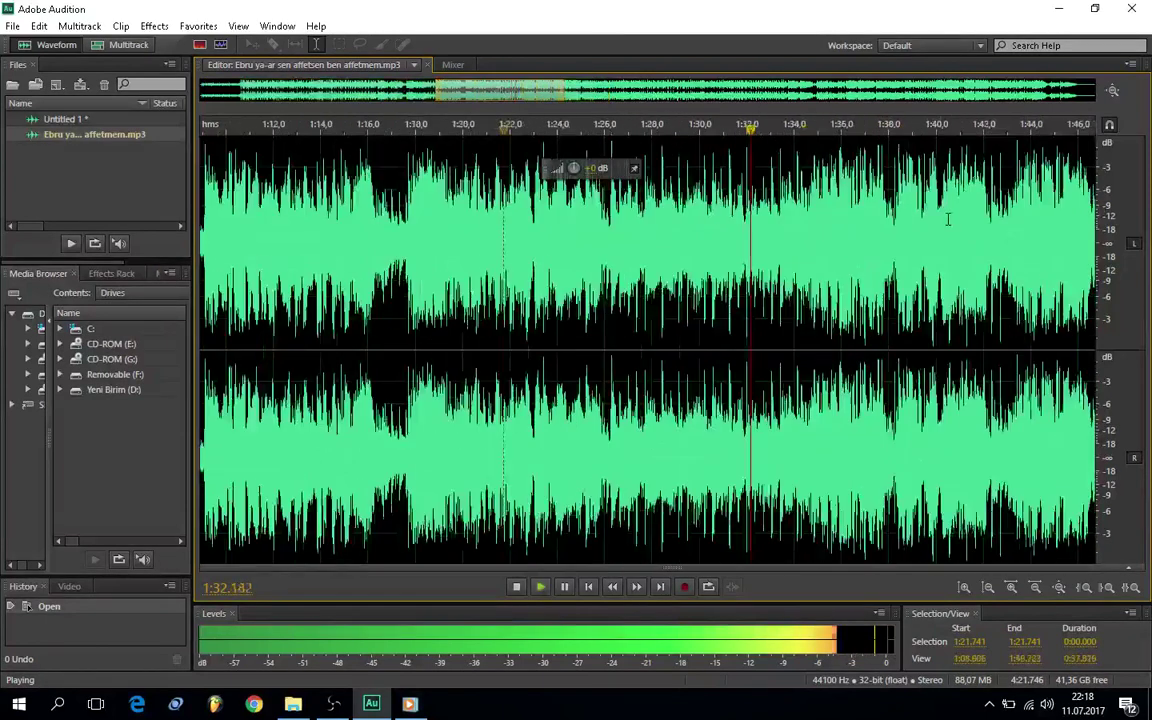
pyautogui.scroll(-2, 743, 240)
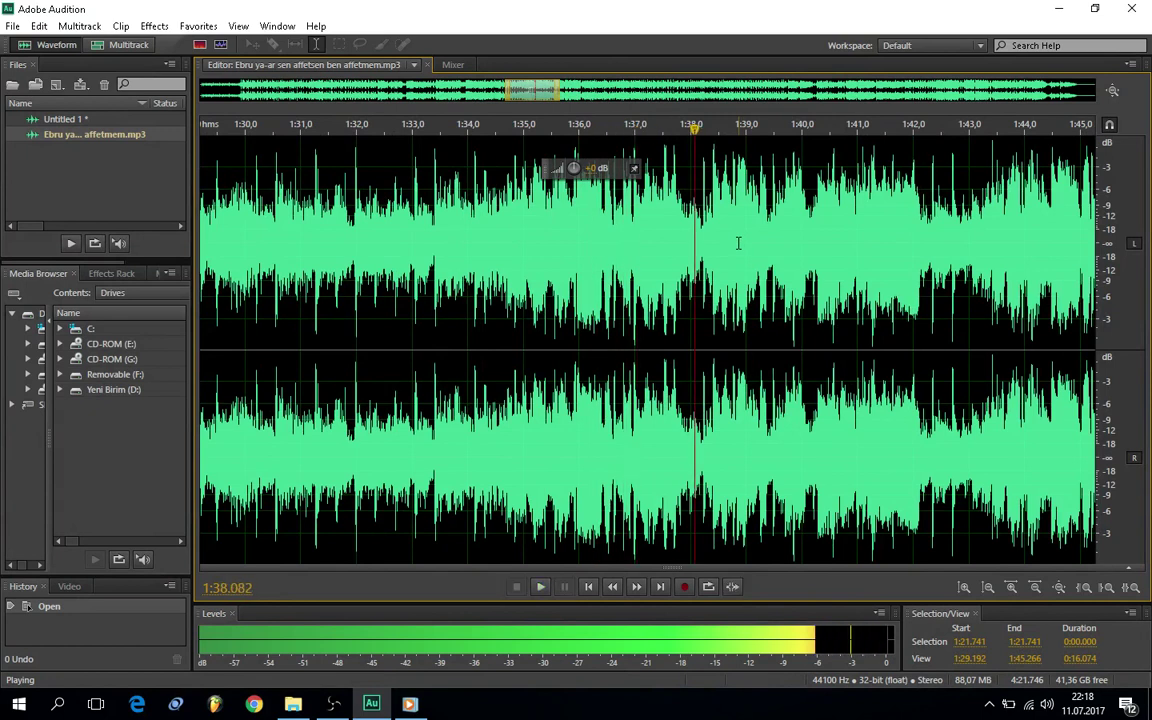
pyautogui.press('space')
# - Play the song from about 1:38 and 2:11 to find where the next passage to extract begins
pyautogui.scroll(-4, 791, 234)
pyautogui.scroll(-3, 791, 234)
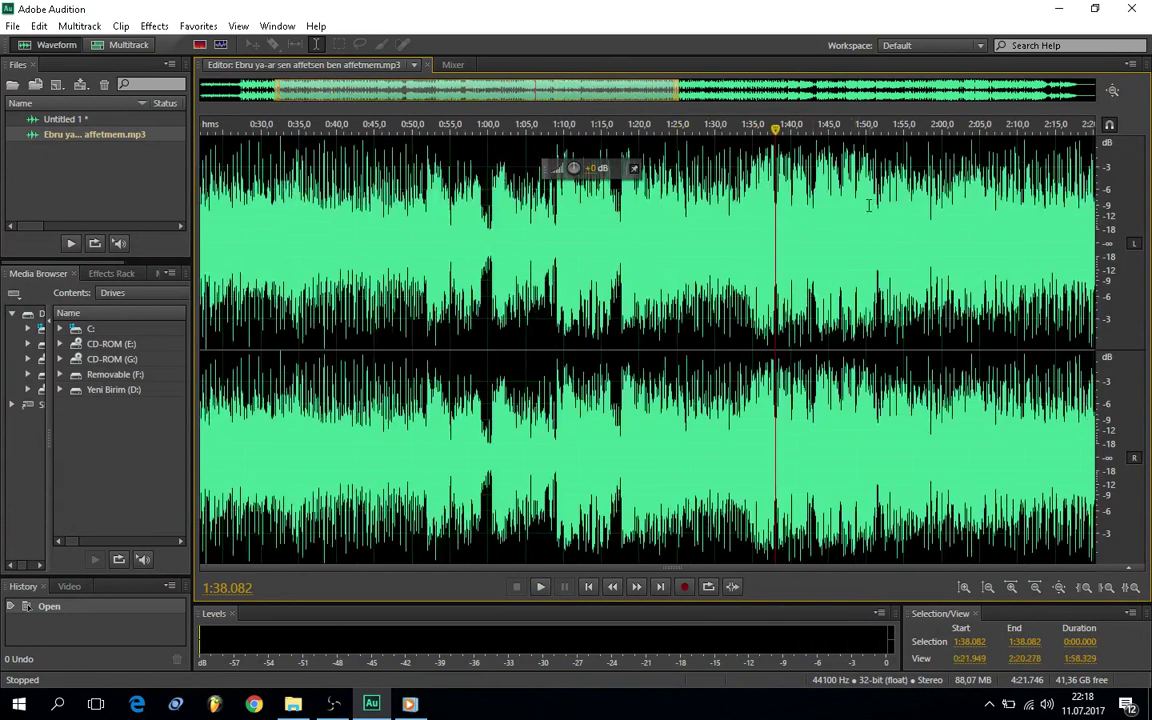
pyautogui.press('space')
pyautogui.press('space')
pyautogui.click(920, 207)
pyautogui.click(1024, 208)
pyautogui.press('space')
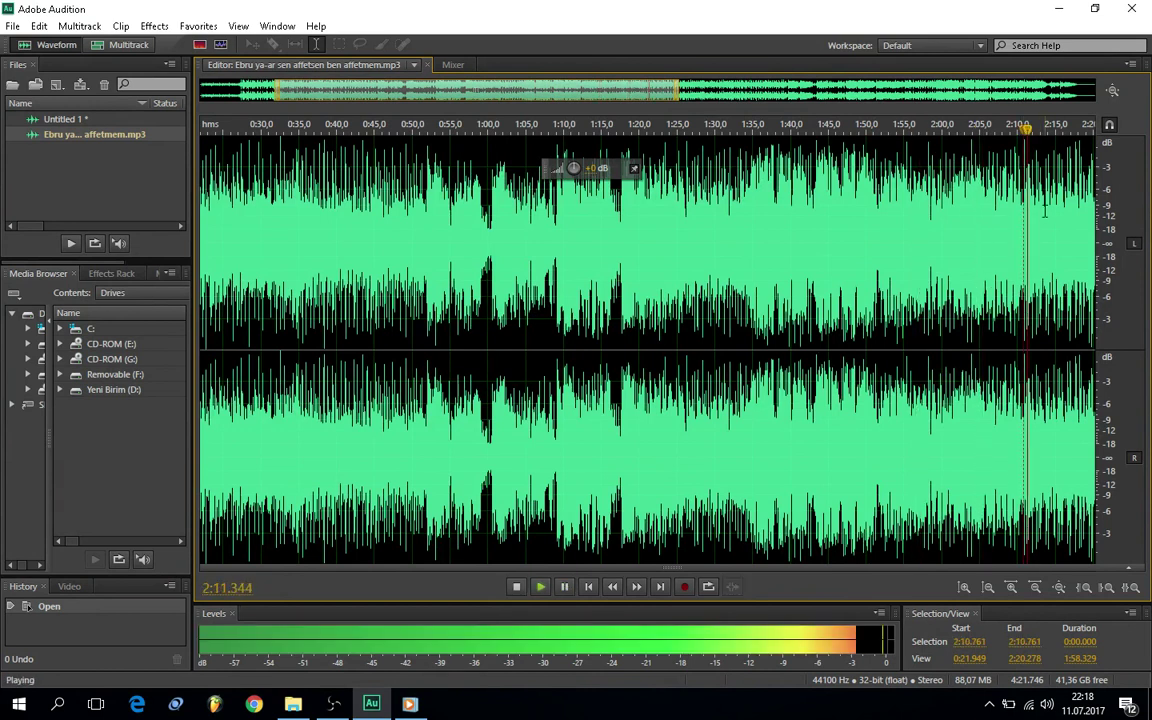
pyautogui.scroll(-2, 1044, 210)
pyautogui.scroll(5, 1040, 212)
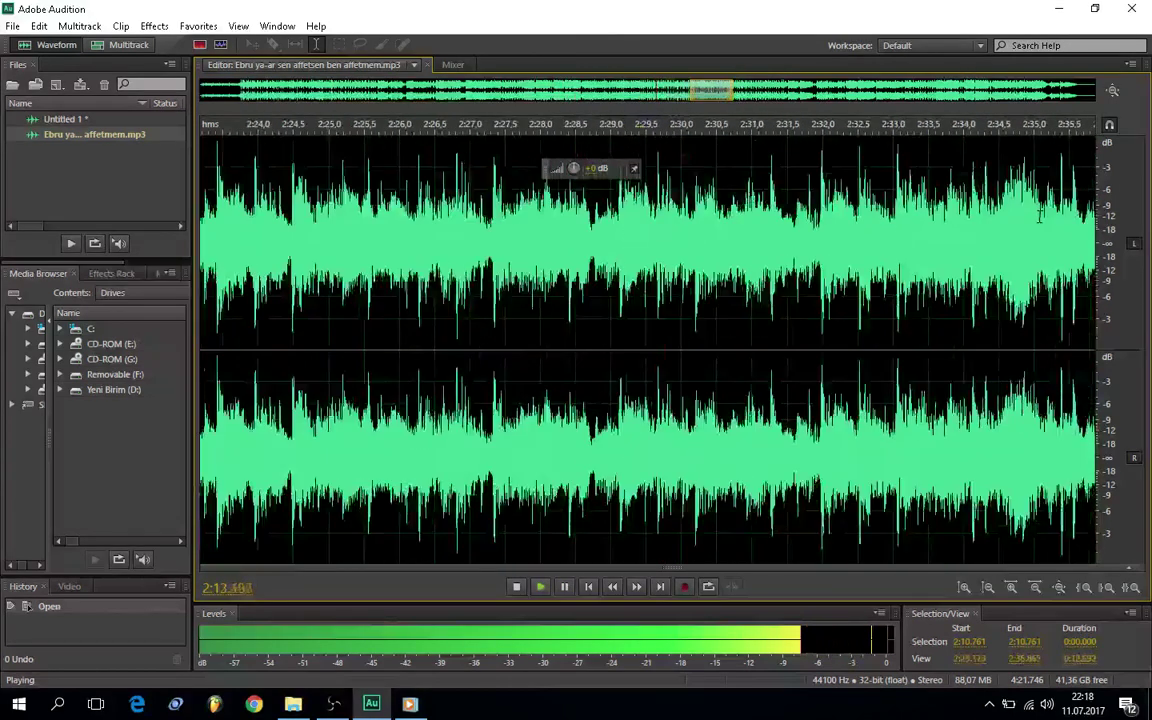
pyautogui.scroll(-1, 1033, 213)
pyautogui.press('space')
pyautogui.click(311, 187)
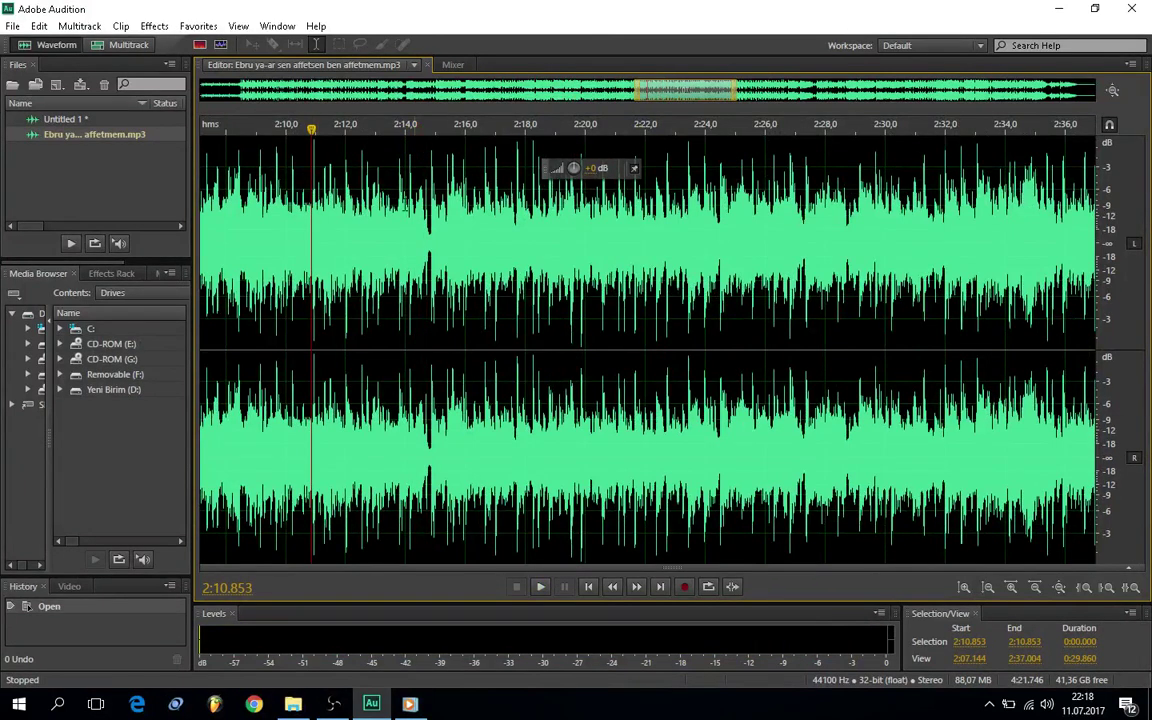
pyautogui.press('space')
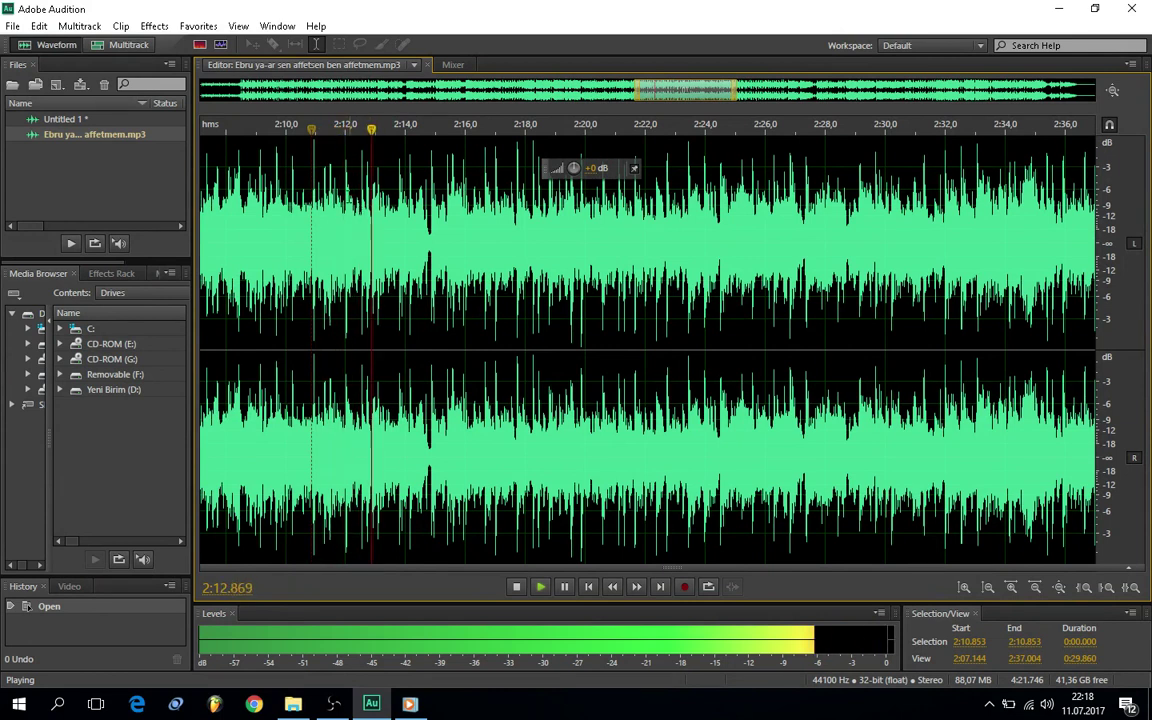
# - Select the passage from 2:12.000 to 2:34.000 and play from about 2:11 to check its start
pyautogui.moveTo(345, 285); pyautogui.dragTo(1005, 285)
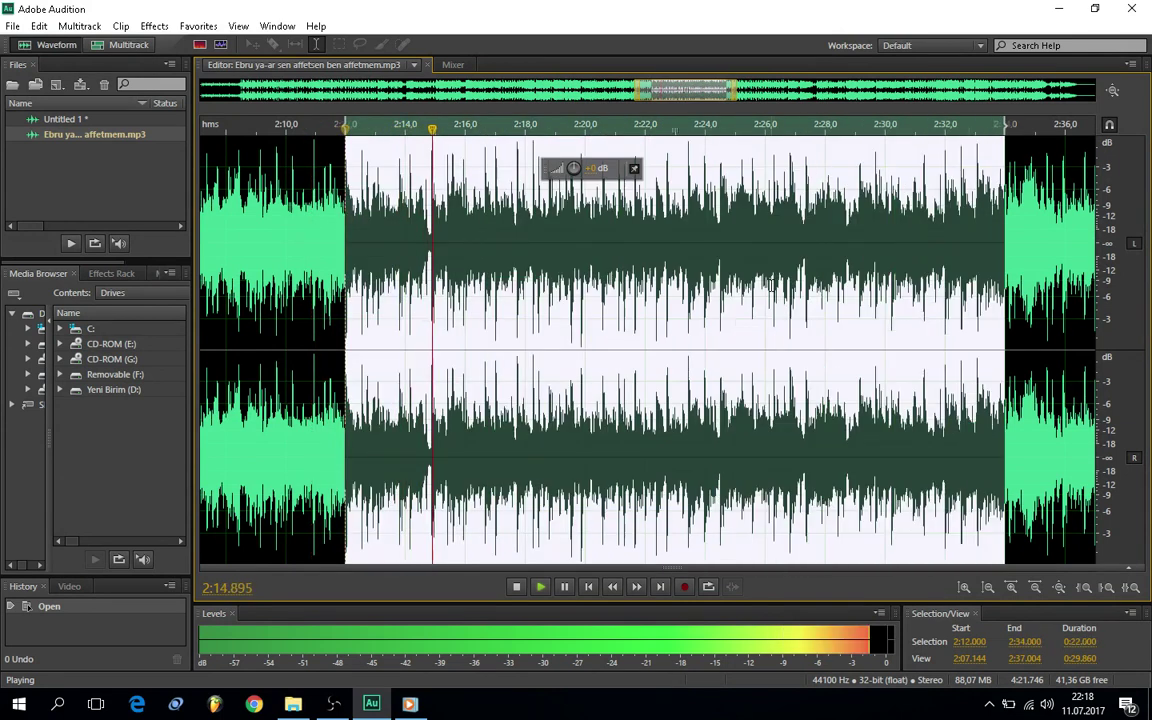
pyautogui.press('space')
pyautogui.press('space')
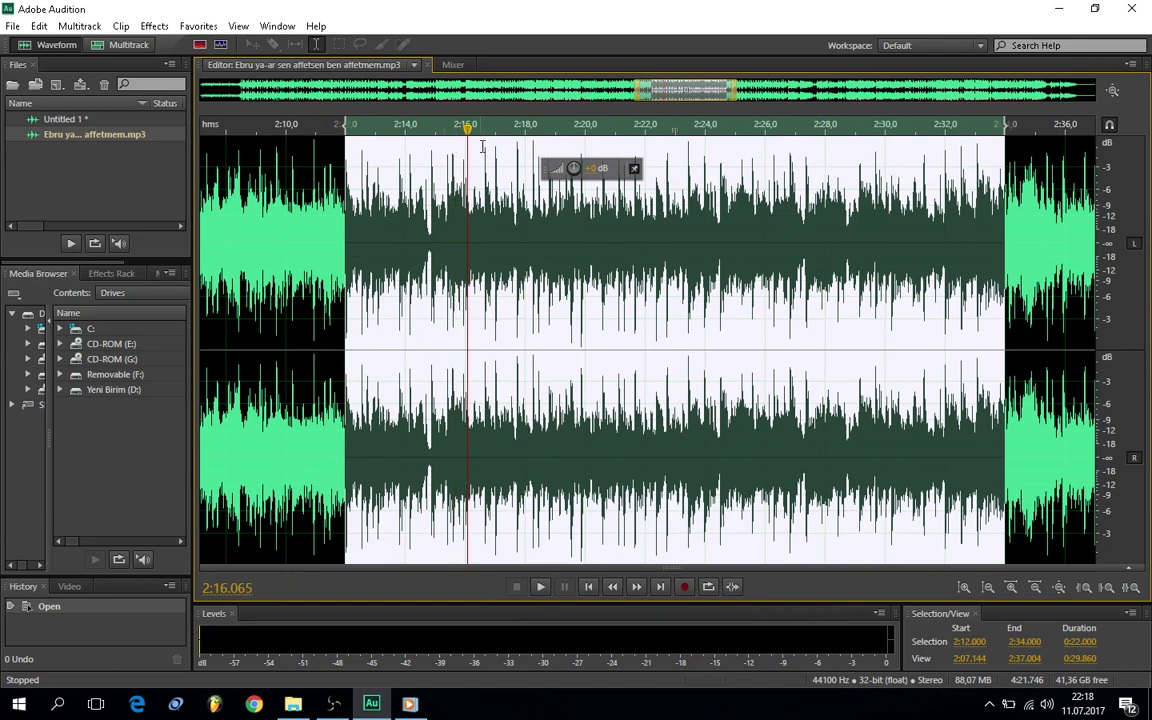
pyautogui.click(406, 125)
pyautogui.click(312, 125)
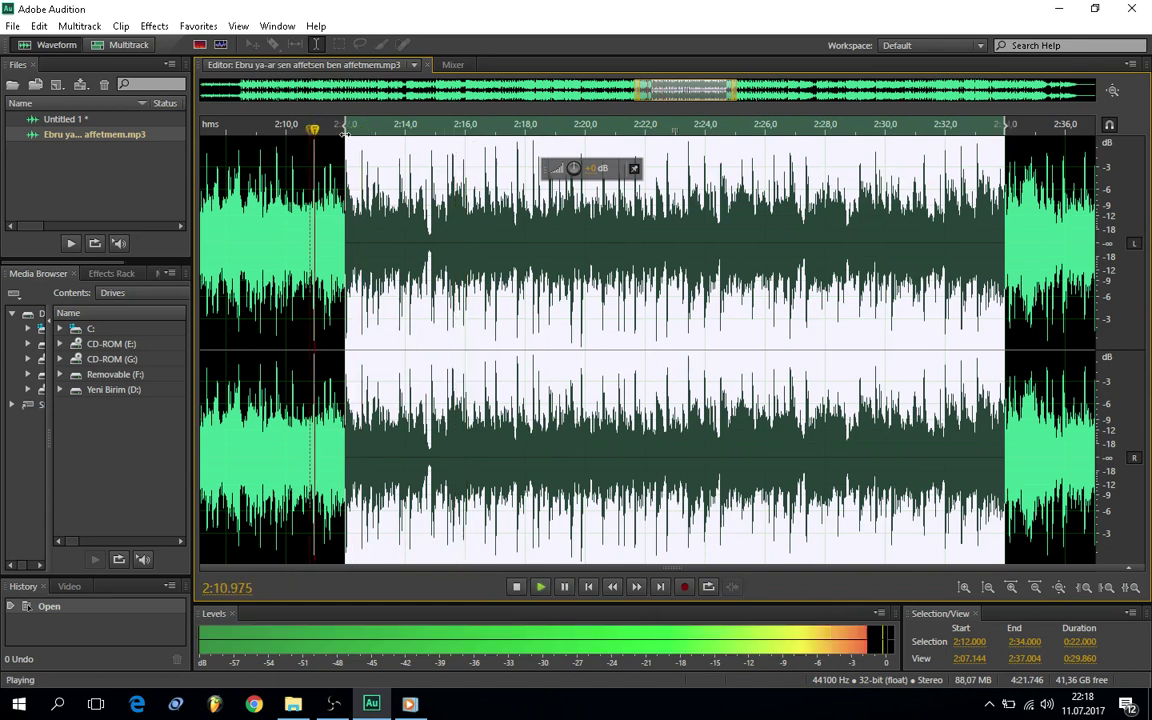
pyautogui.scroll(4, 345, 129)
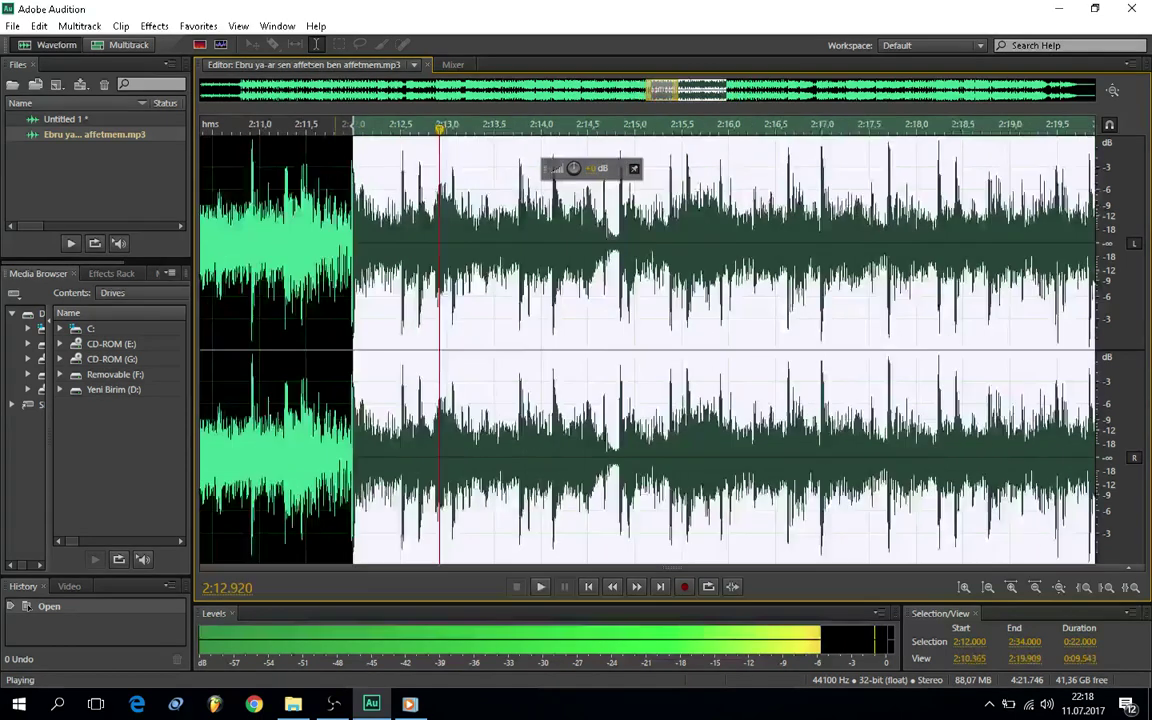
pyautogui.press('space')
# - Fine-tune the start of the selection to 2:11.982, right before the beat's peak in the waveform
pyautogui.scroll(3, 345, 129)
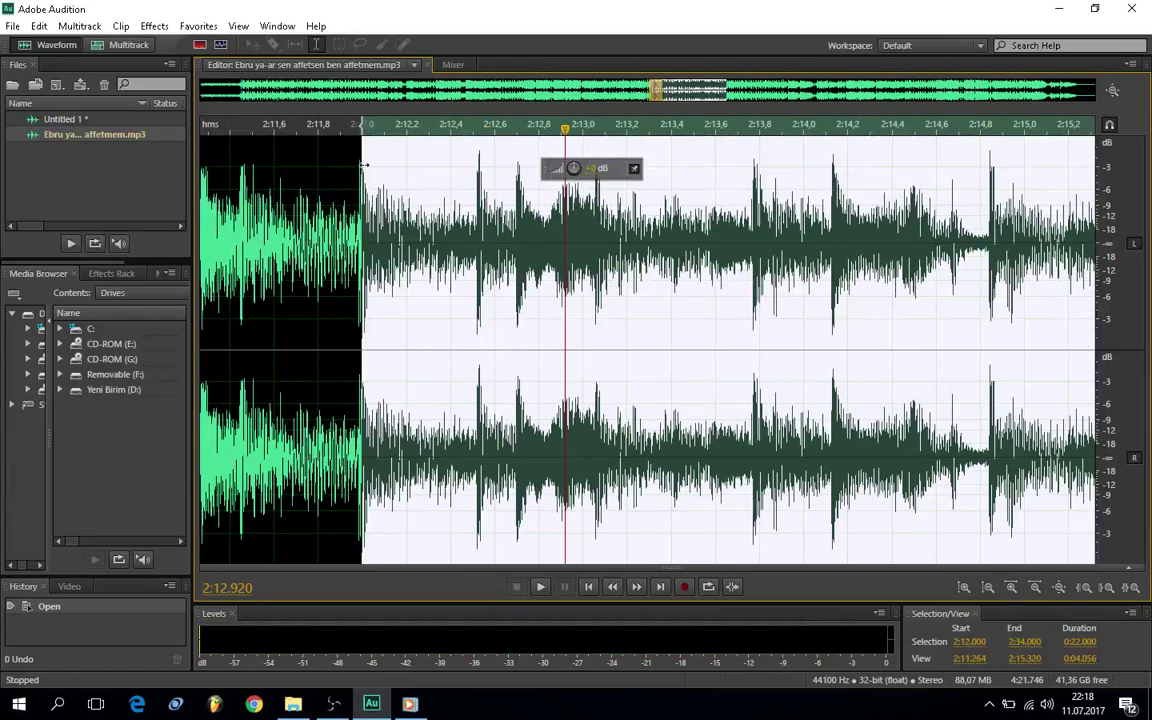
pyautogui.moveTo(362, 165); pyautogui.dragTo(357, 165)
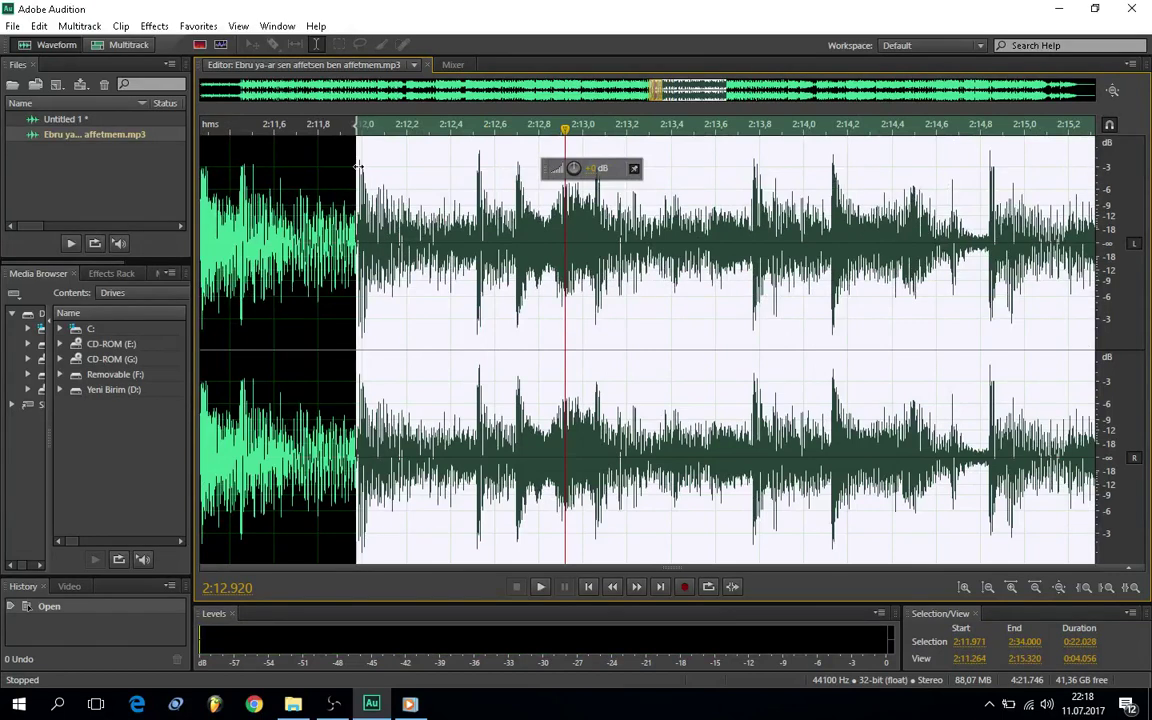
pyautogui.scroll(4, 357, 165)
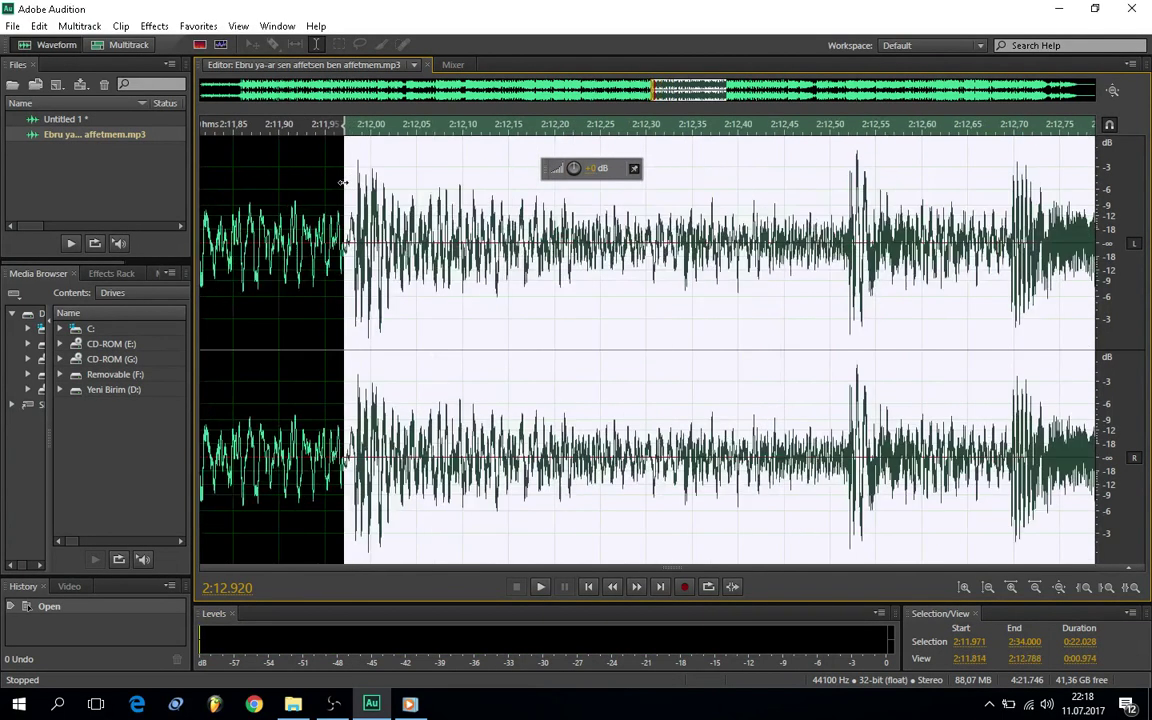
pyautogui.moveTo(343, 181); pyautogui.dragTo(353, 181)
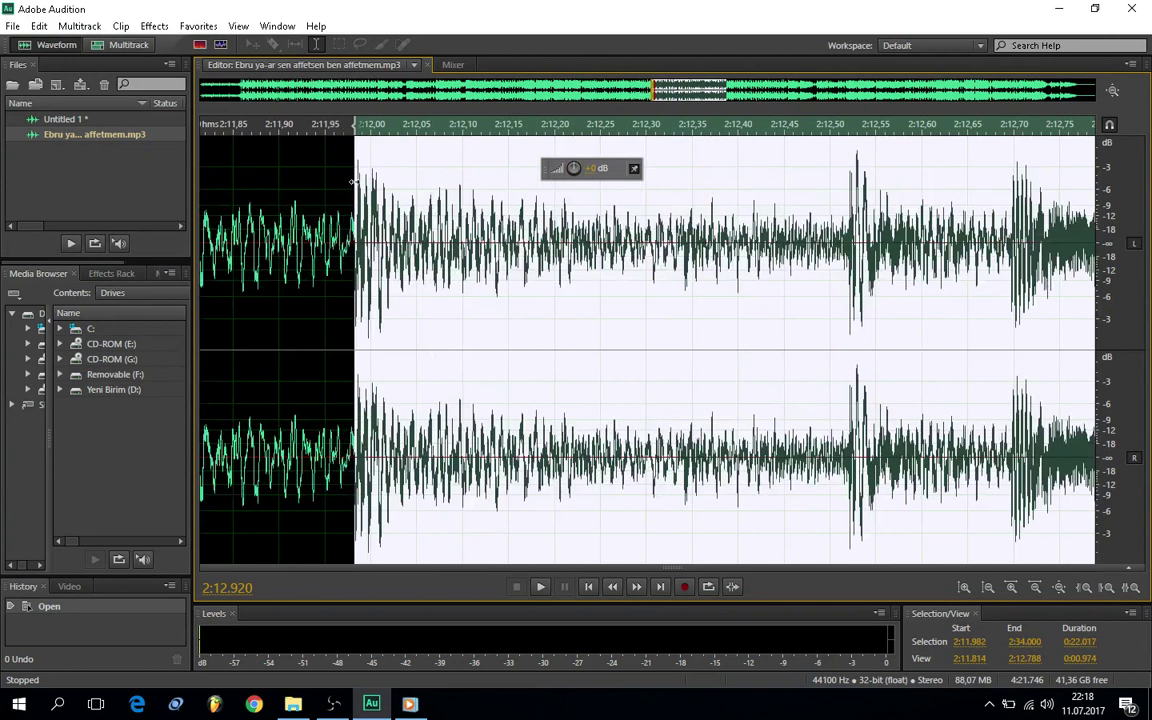
pyautogui.scroll(-6, 470, 205)
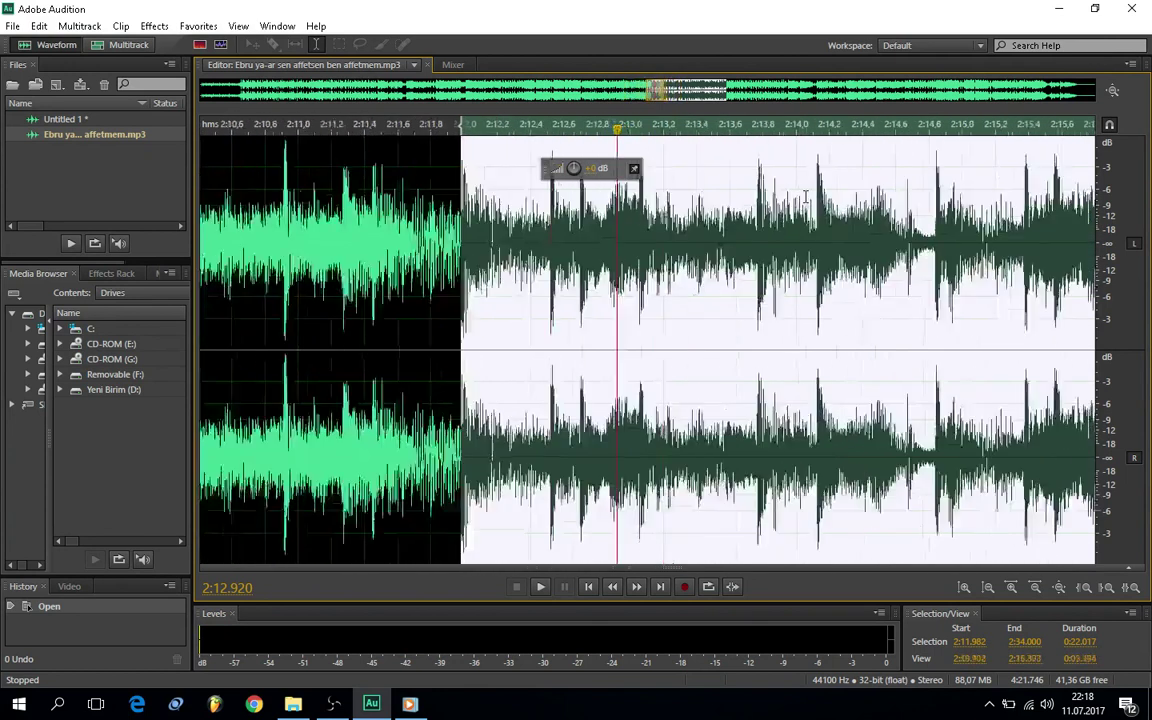
# - Play through the selection to set its end at 2:24.896, and copy the selected passage to a new file
pyautogui.scroll(-2, 805, 196)
pyautogui.moveTo(692, 97)
pyautogui.mouseDown()
pyautogui.moveTo(708, 96)
pyautogui.moveTo(697, 95)
pyautogui.mouseUp()
pyautogui.press('space')
pyautogui.scroll(-3, 585, 248)
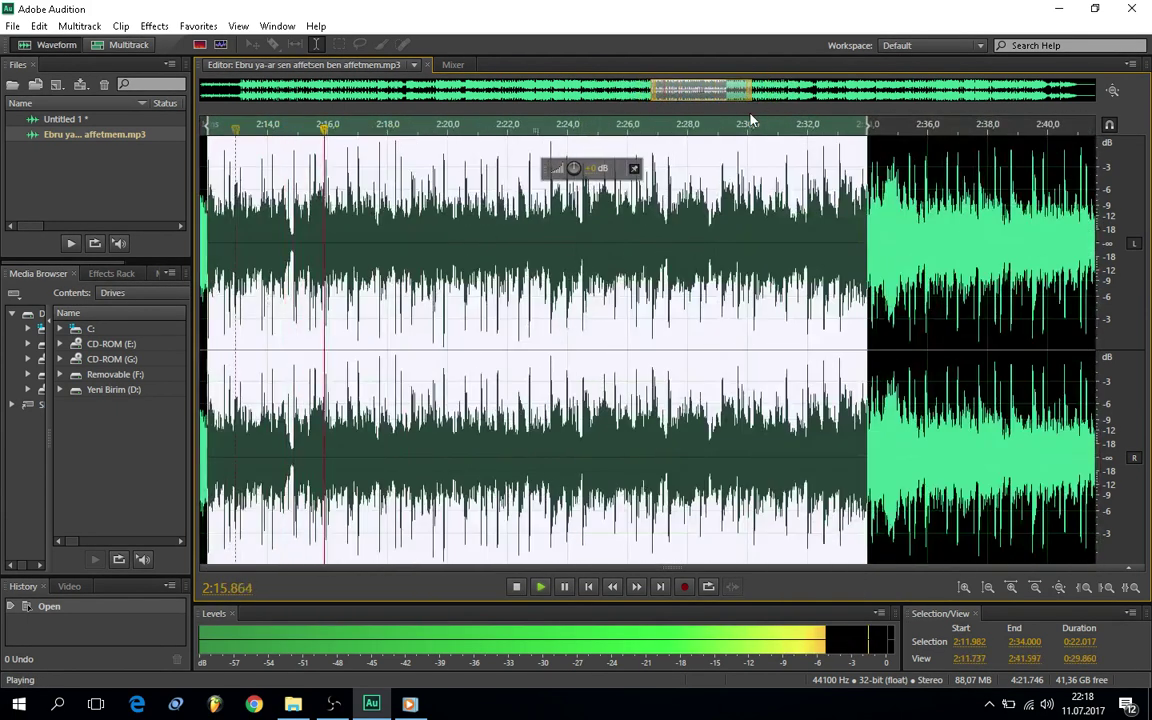
pyautogui.moveTo(866, 126); pyautogui.dragTo(741, 127)
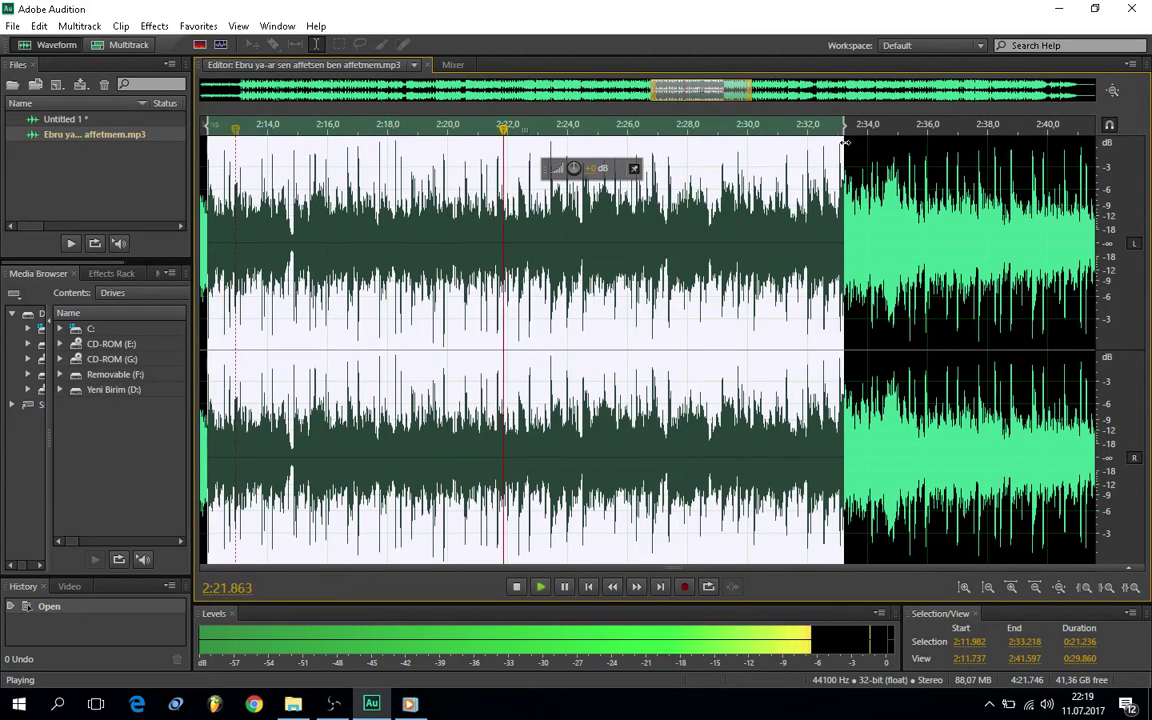
pyautogui.moveTo(845, 143); pyautogui.dragTo(592, 131)
pyautogui.press('space')
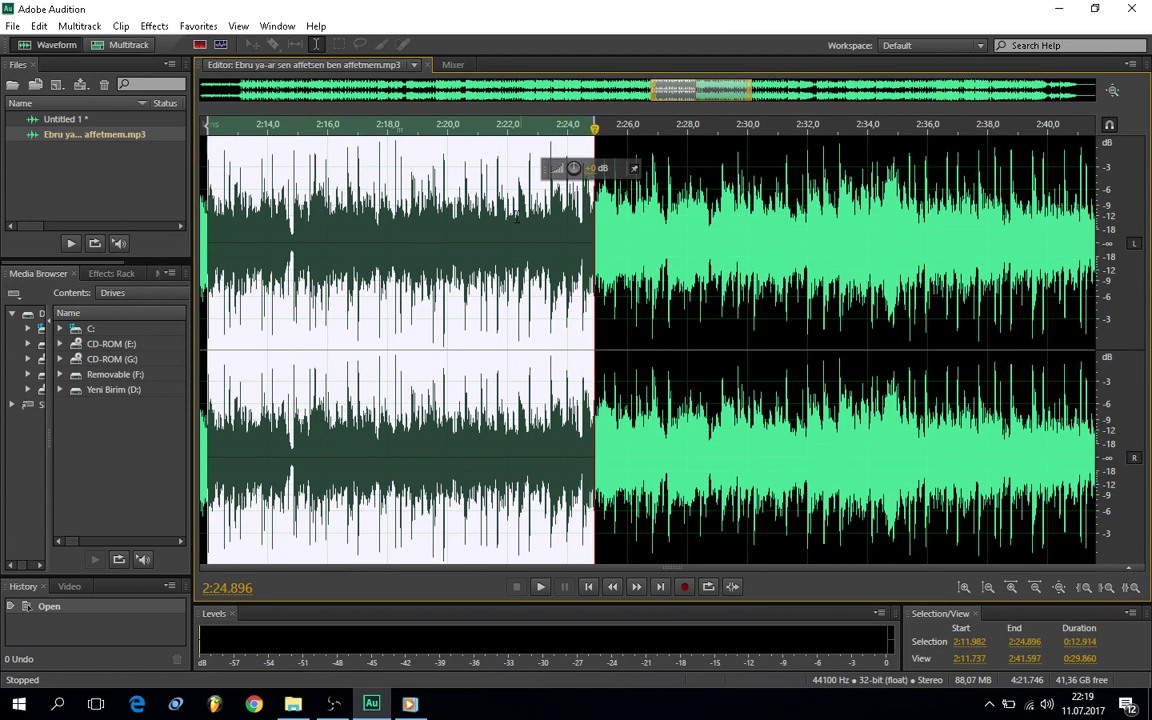
pyautogui.rightClick(514, 217)
pyautogui.click(581, 411)
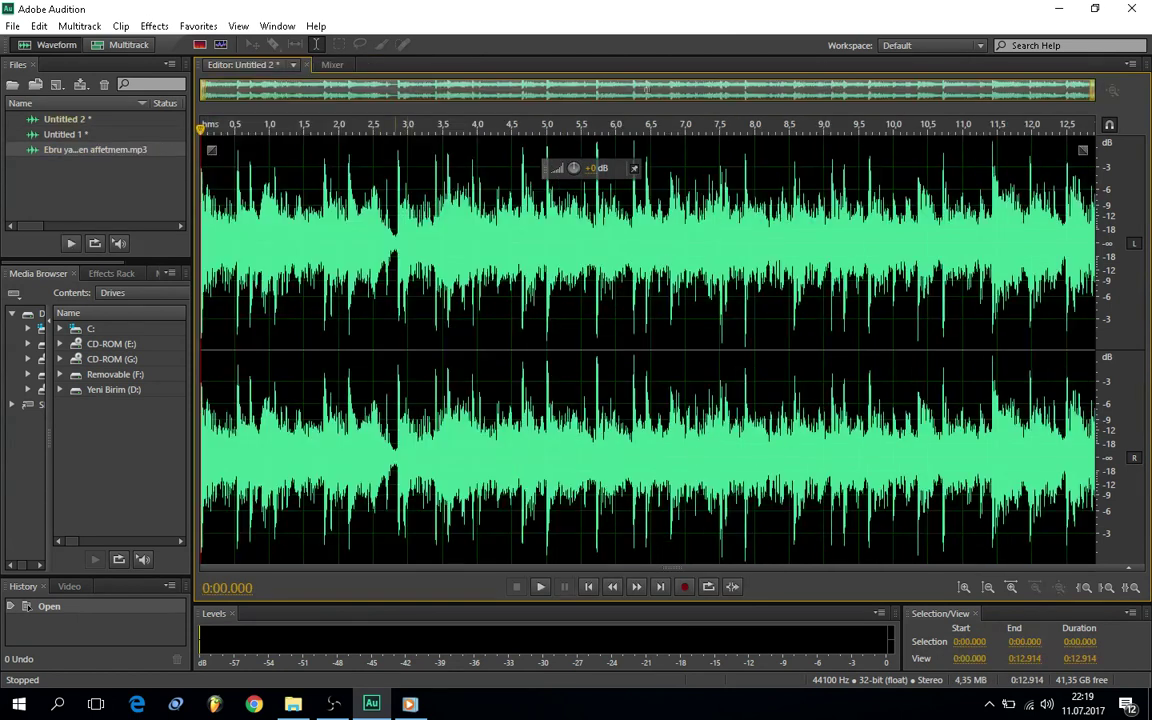
# - Play the newly copied passage twice from its beginning to check how it starts
pyautogui.click(72, 120)
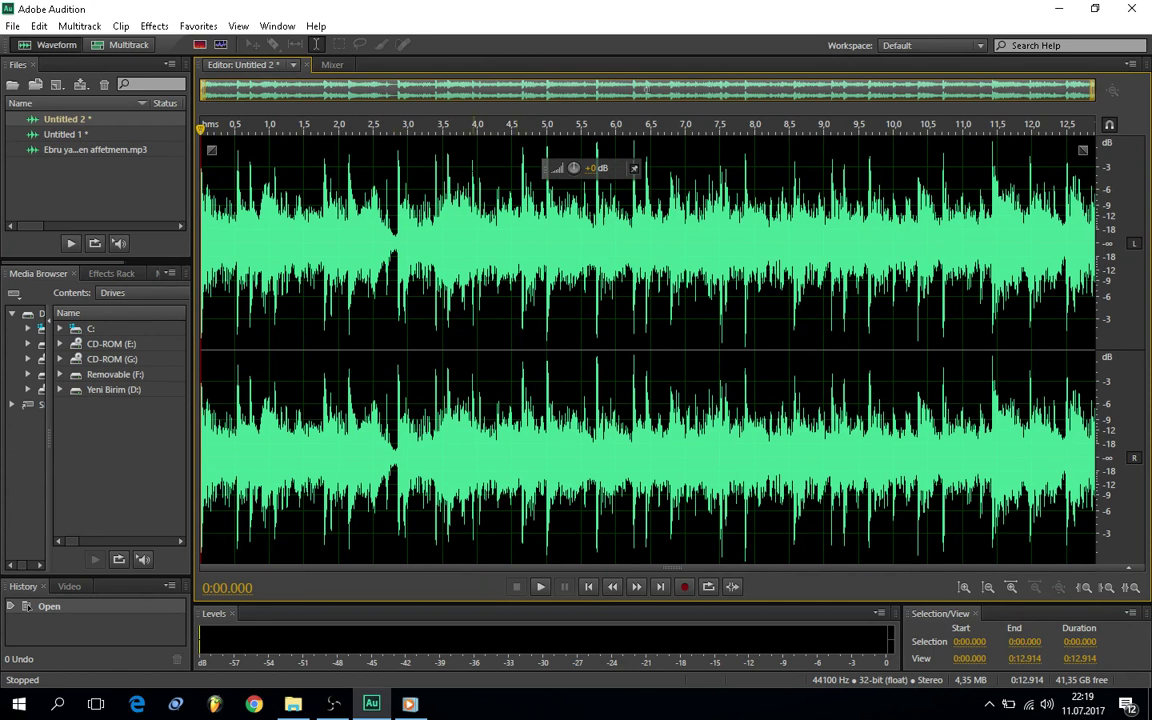
pyautogui.press('space')
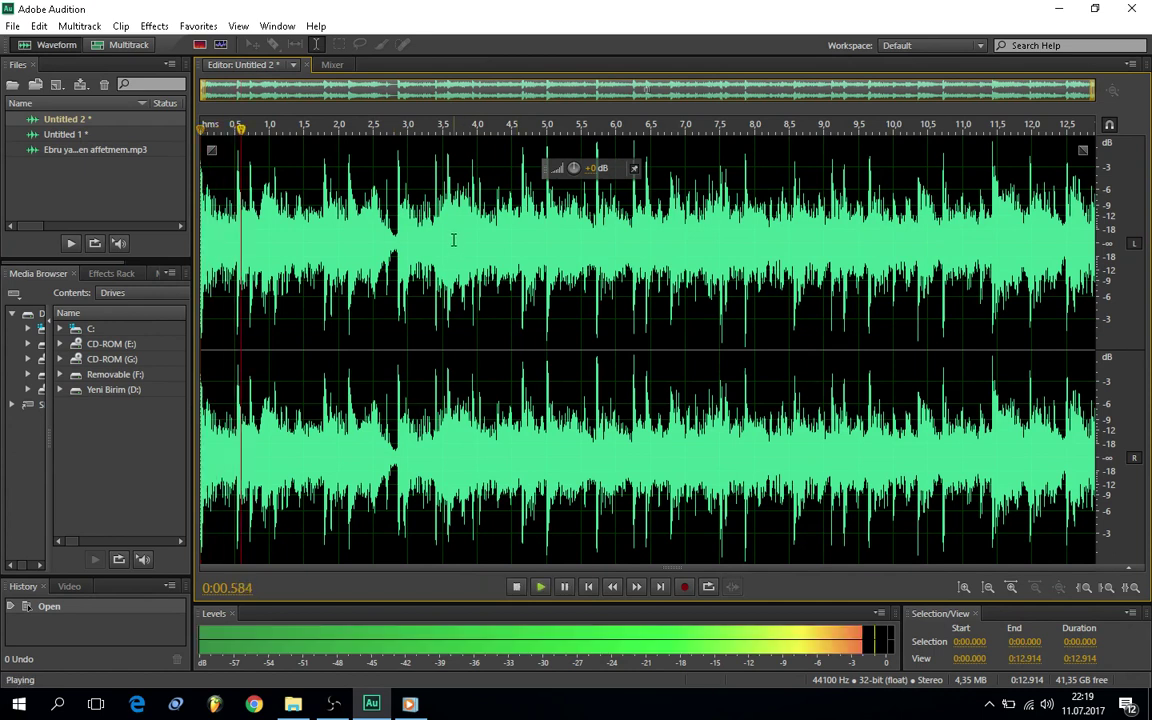
pyautogui.press('space')
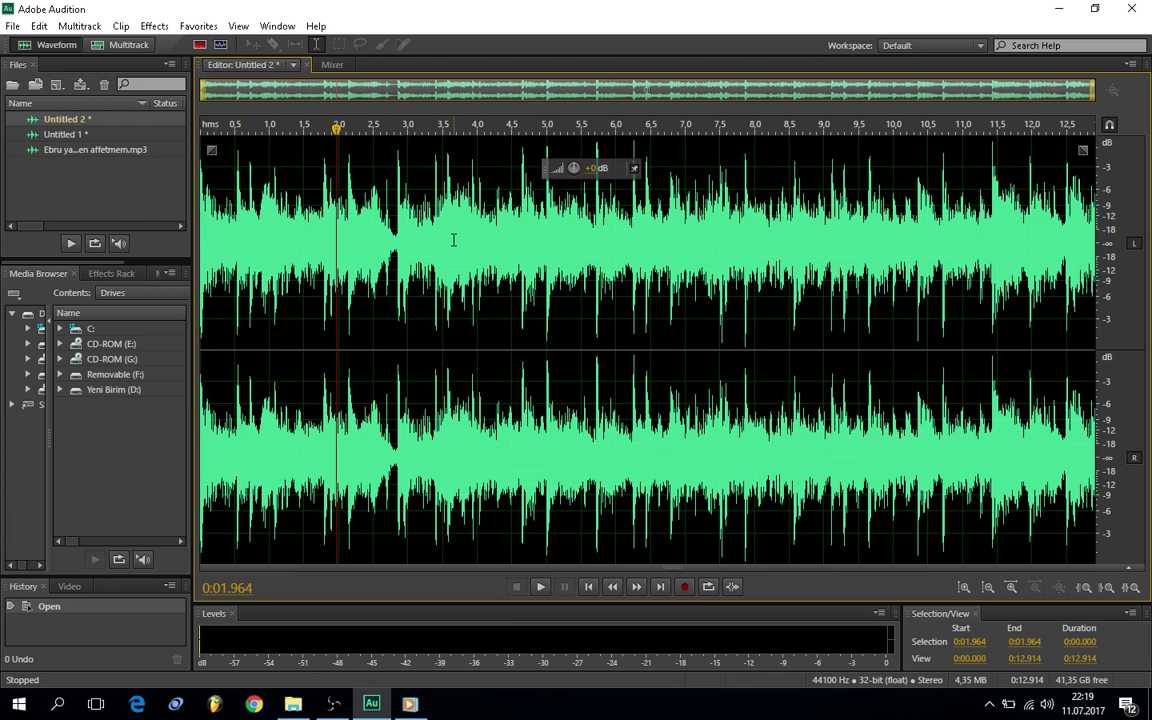
pyautogui.click(589, 587)
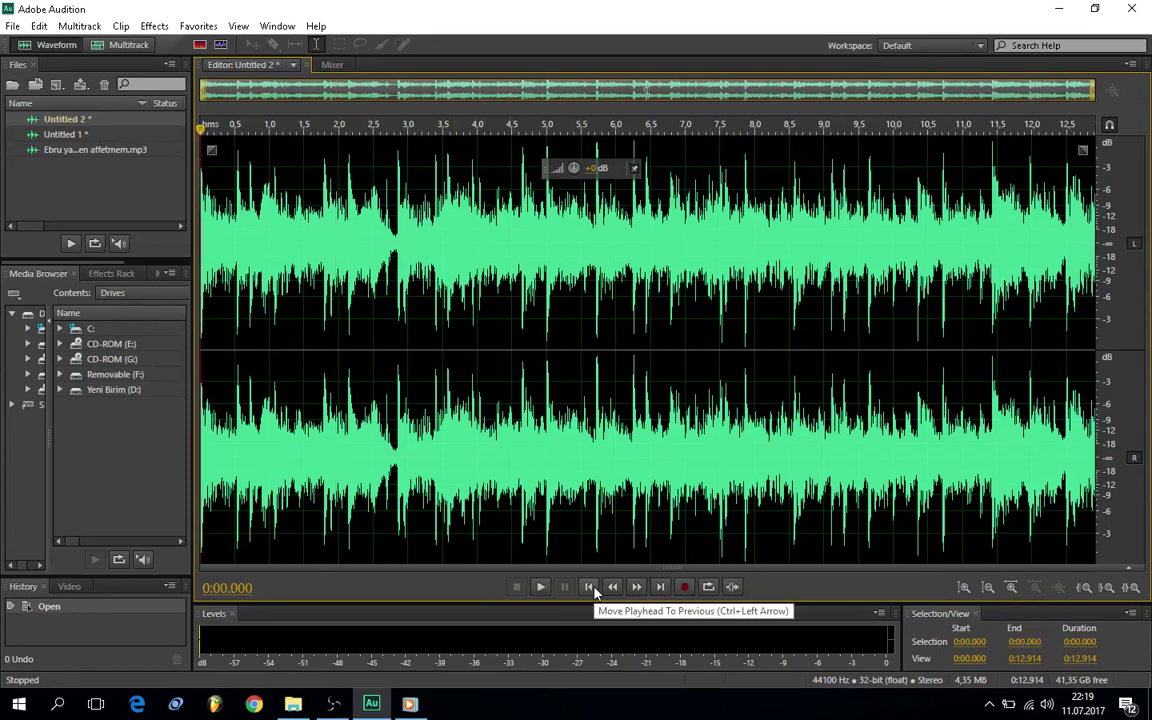
pyautogui.press('space')
pyautogui.press('space')
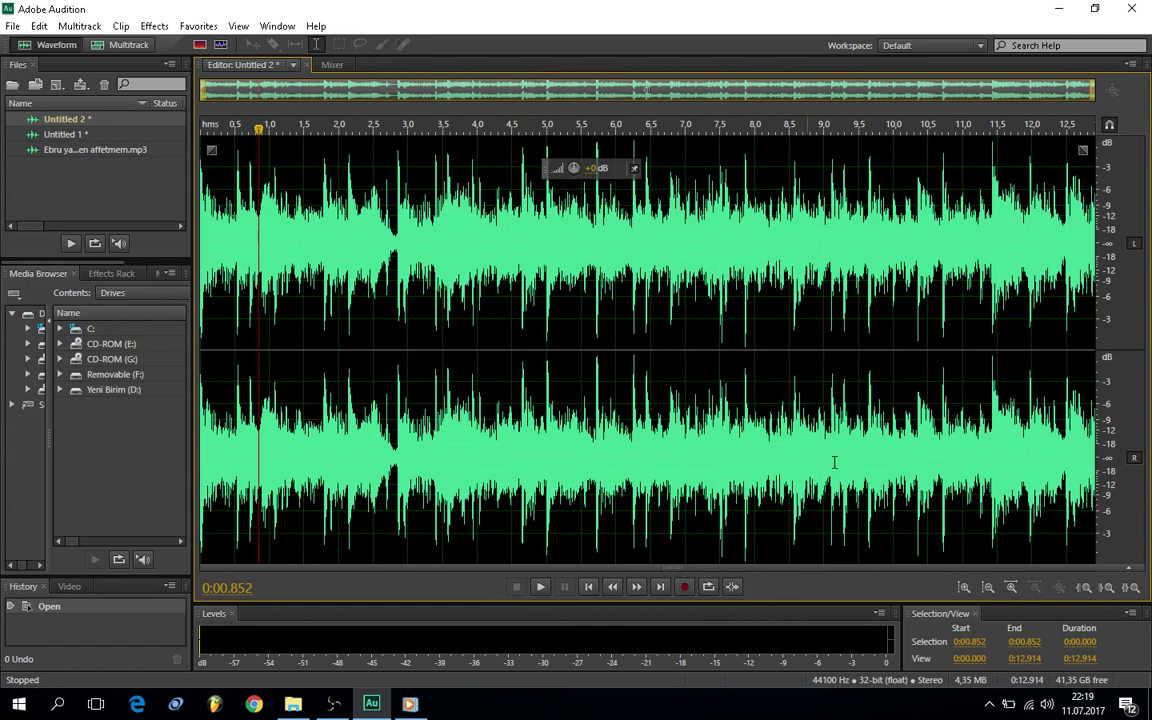
# - Play the last few seconds of the copied passage from several points to locate where it should end
pyautogui.click(1060, 420)
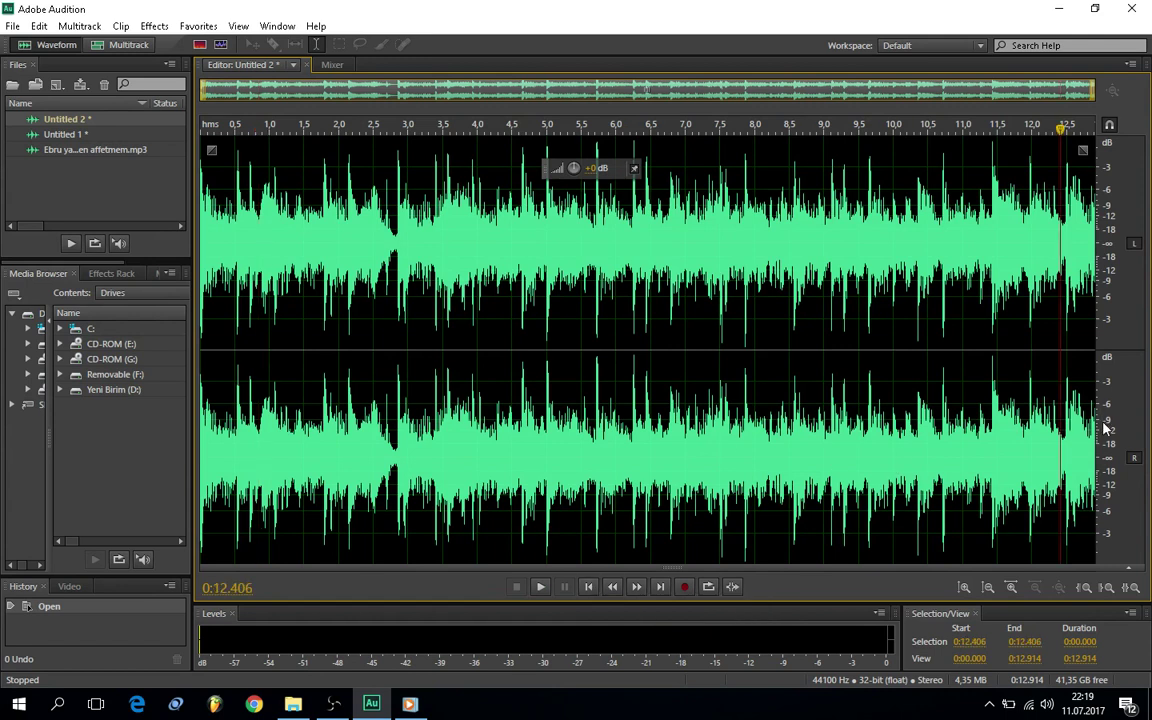
pyautogui.press('space')
pyautogui.press('space')
pyautogui.click(997, 420)
pyautogui.press('space')
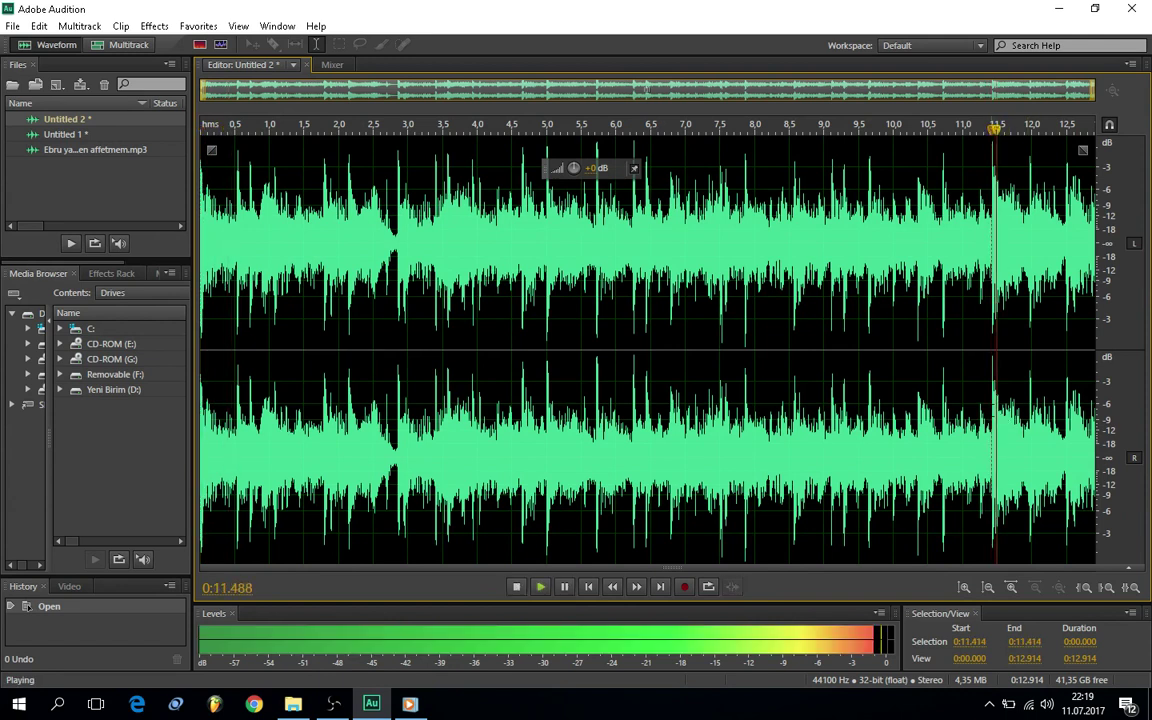
pyautogui.click(858, 420)
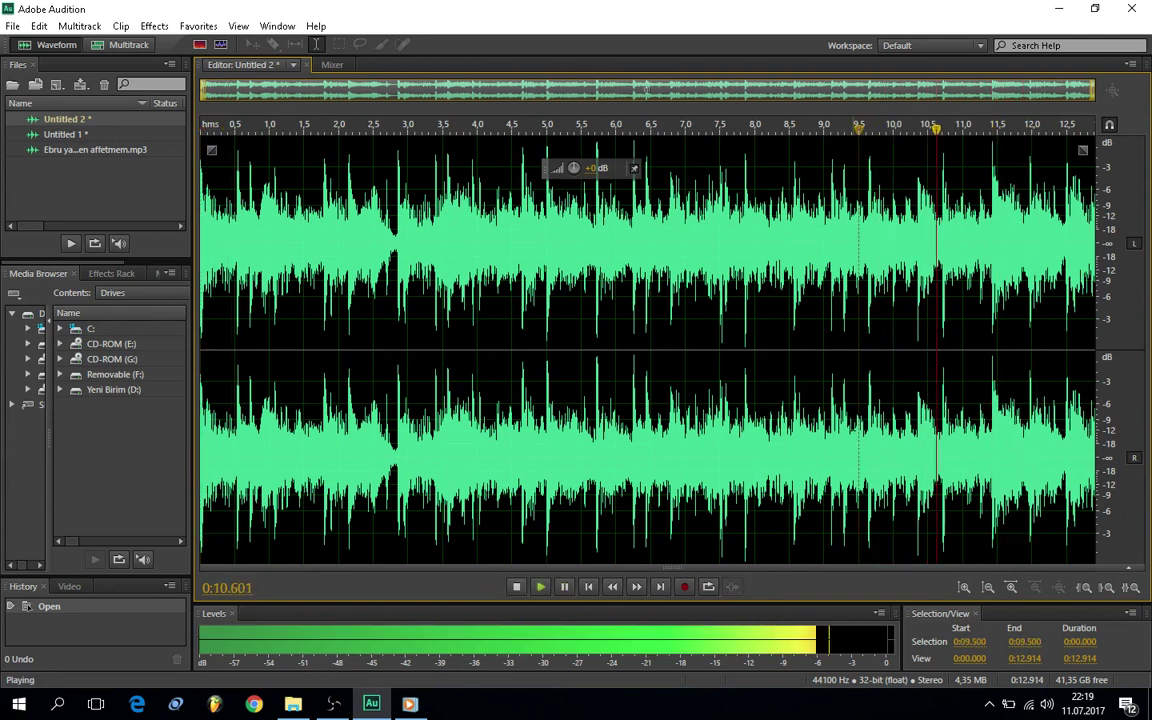
pyautogui.press('space')
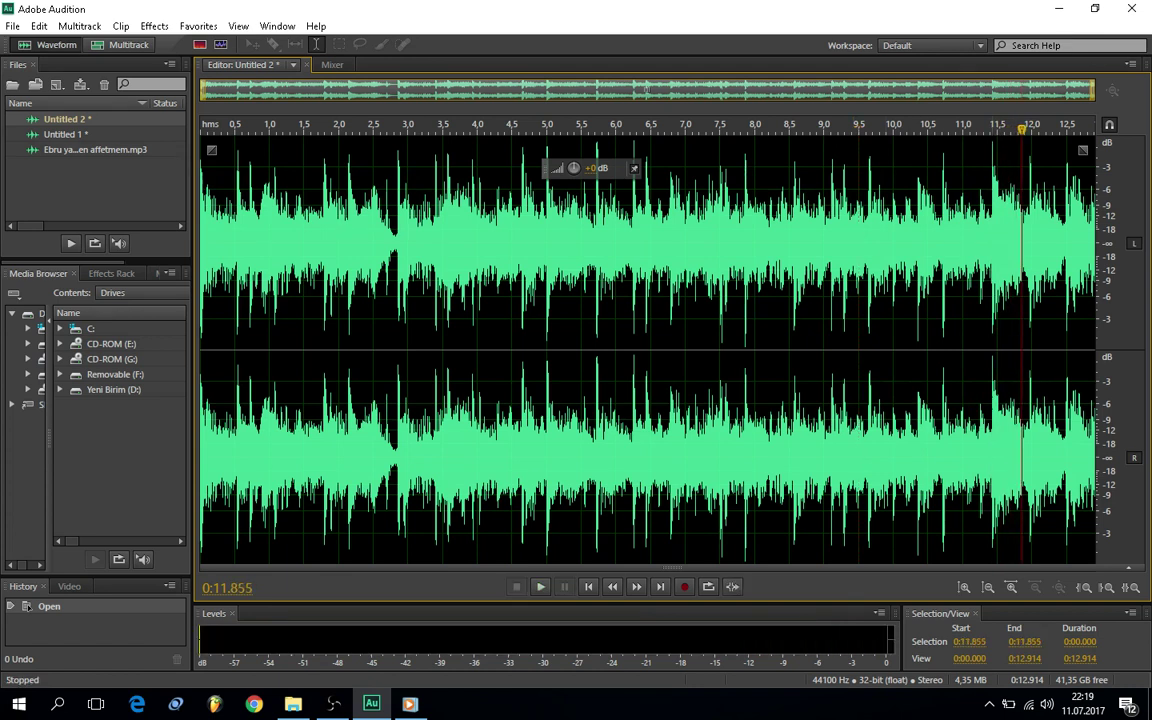
# - Try selecting the tail of the passage from 0:11.431 to the end of the file and play it
pyautogui.click(997, 420)
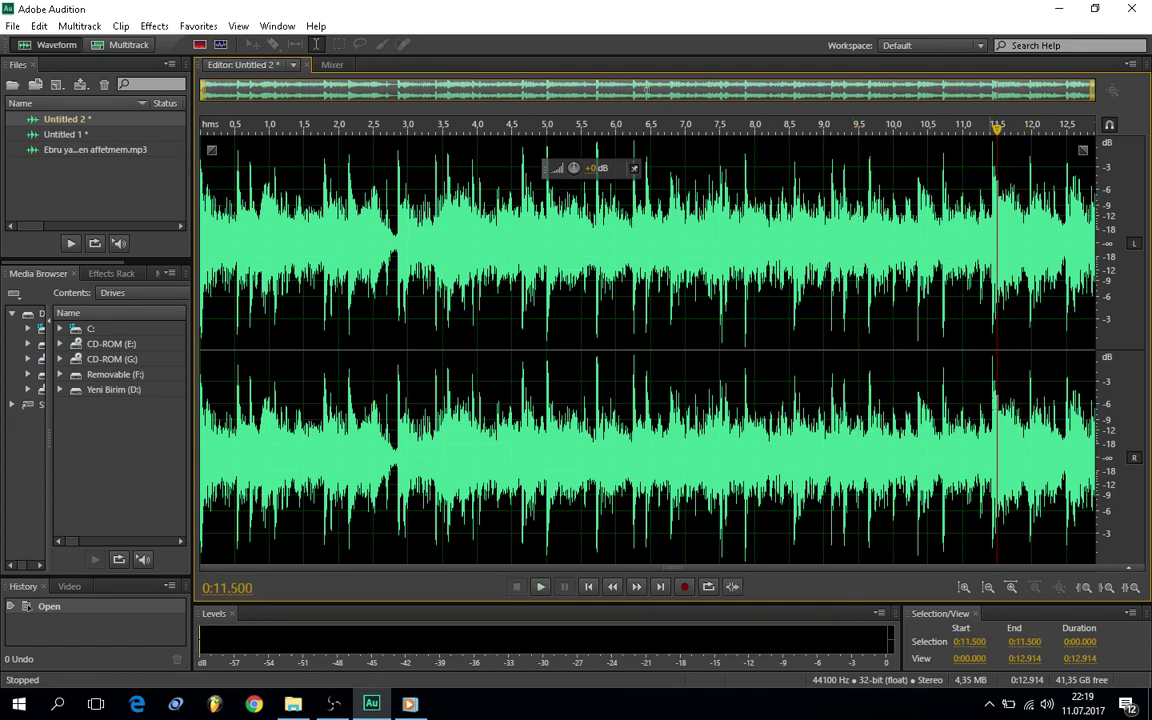
pyautogui.scroll(3, 905, 375)
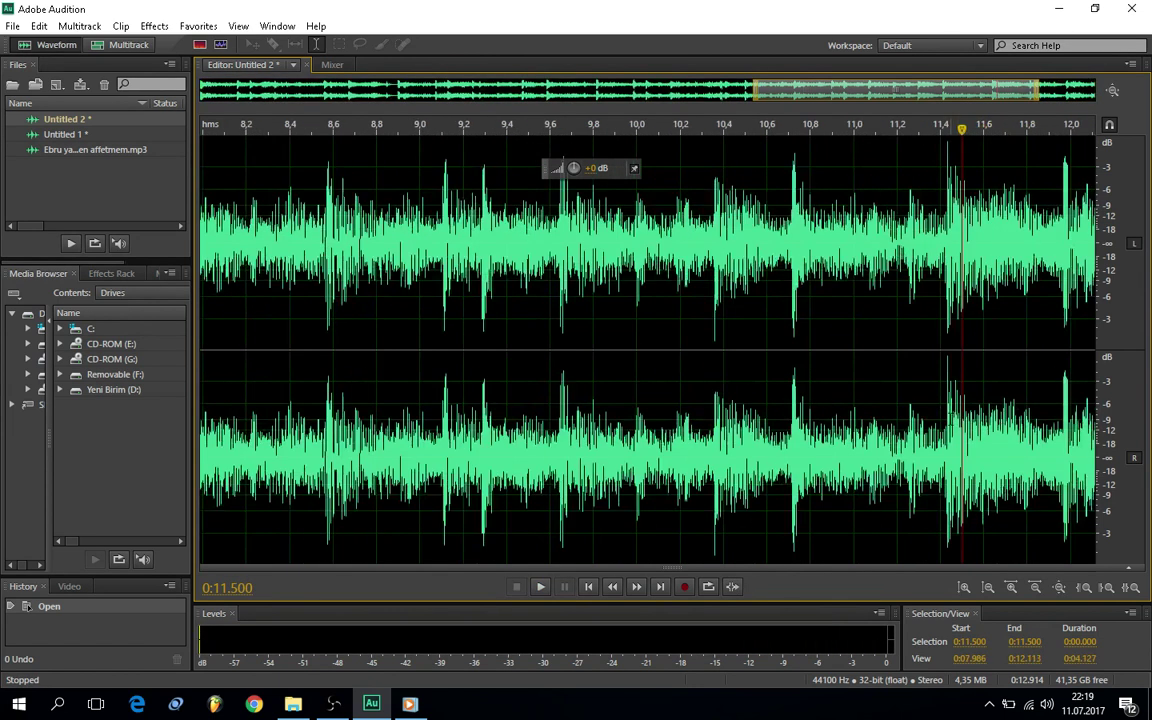
pyautogui.moveTo(948, 300); pyautogui.dragTo(1082, 152)
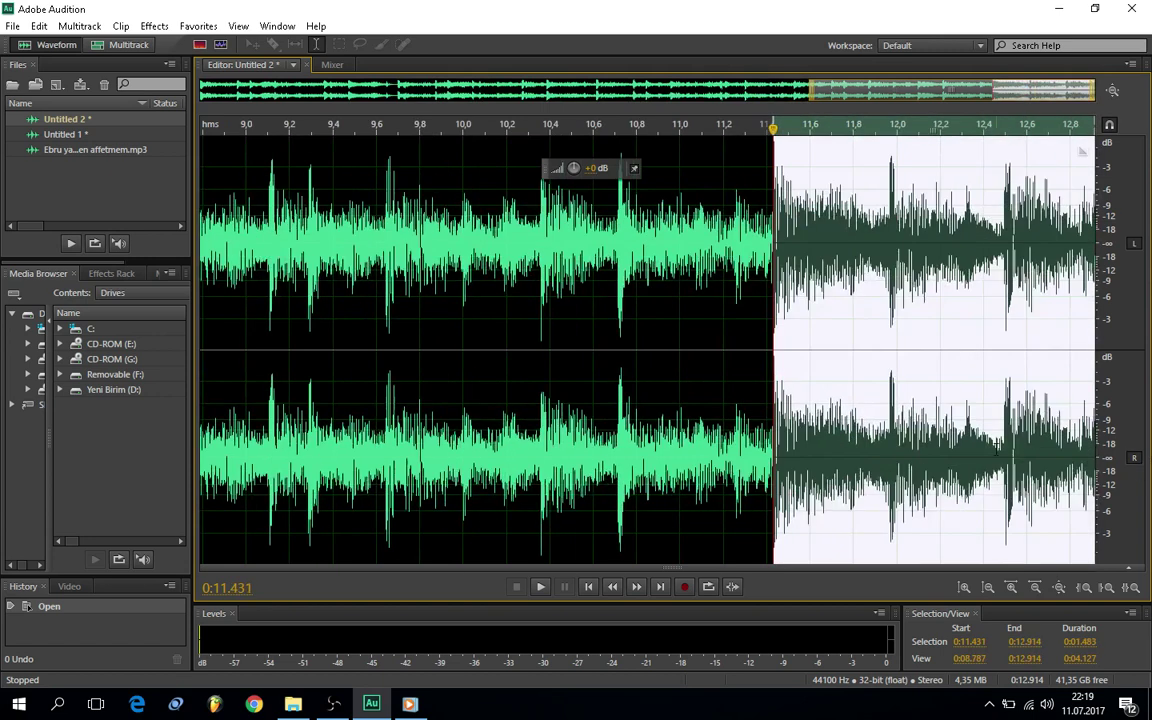
pyautogui.press('space')
pyautogui.press('space')
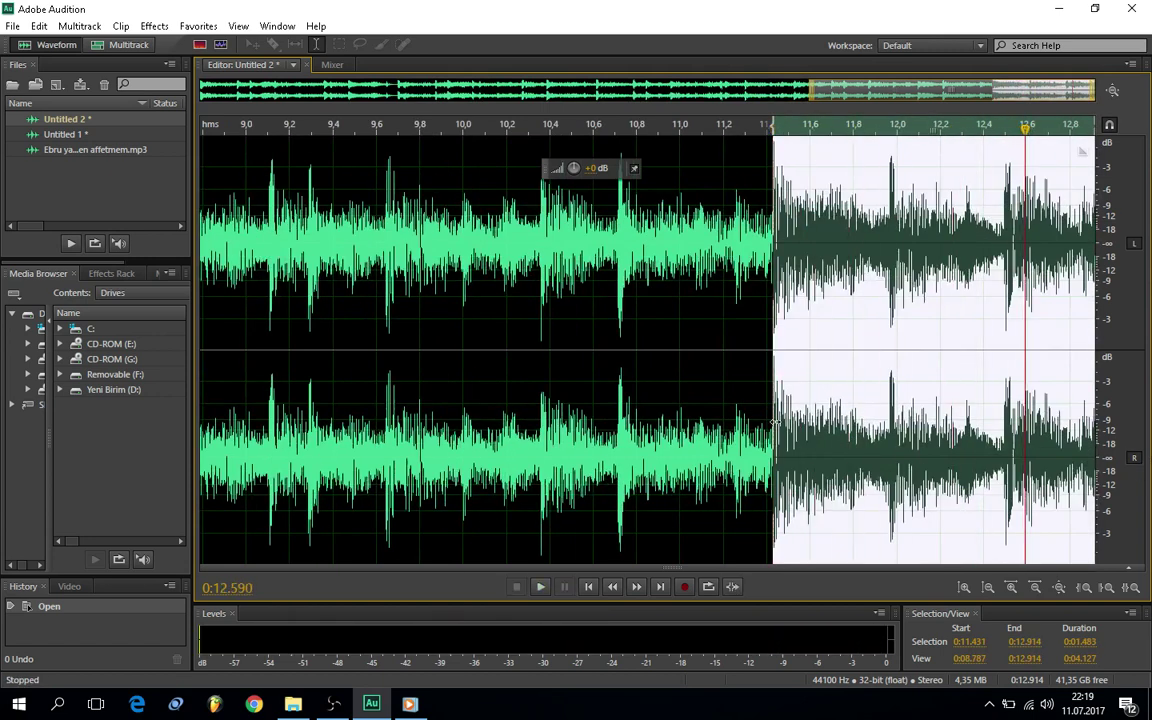
pyautogui.doubleClick(1082, 152)
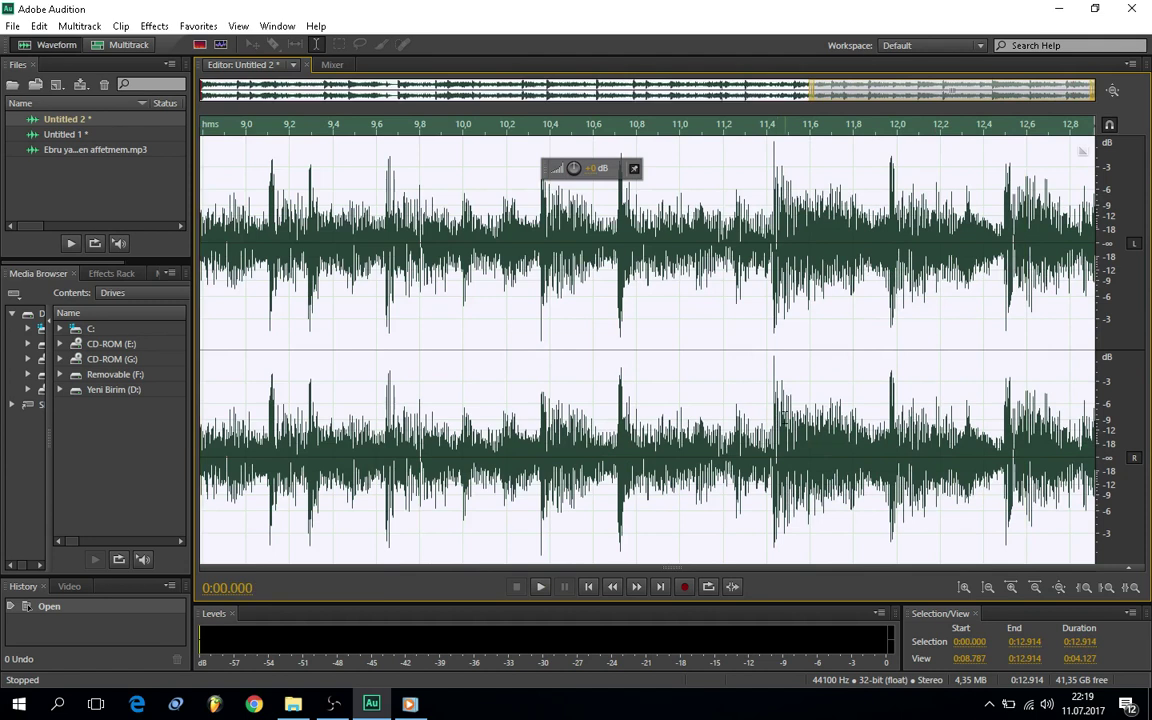
# - Select the tail from 0:11.429, right before the beat's peak, to the file's end, play it and delete it
pyautogui.click(777, 420)
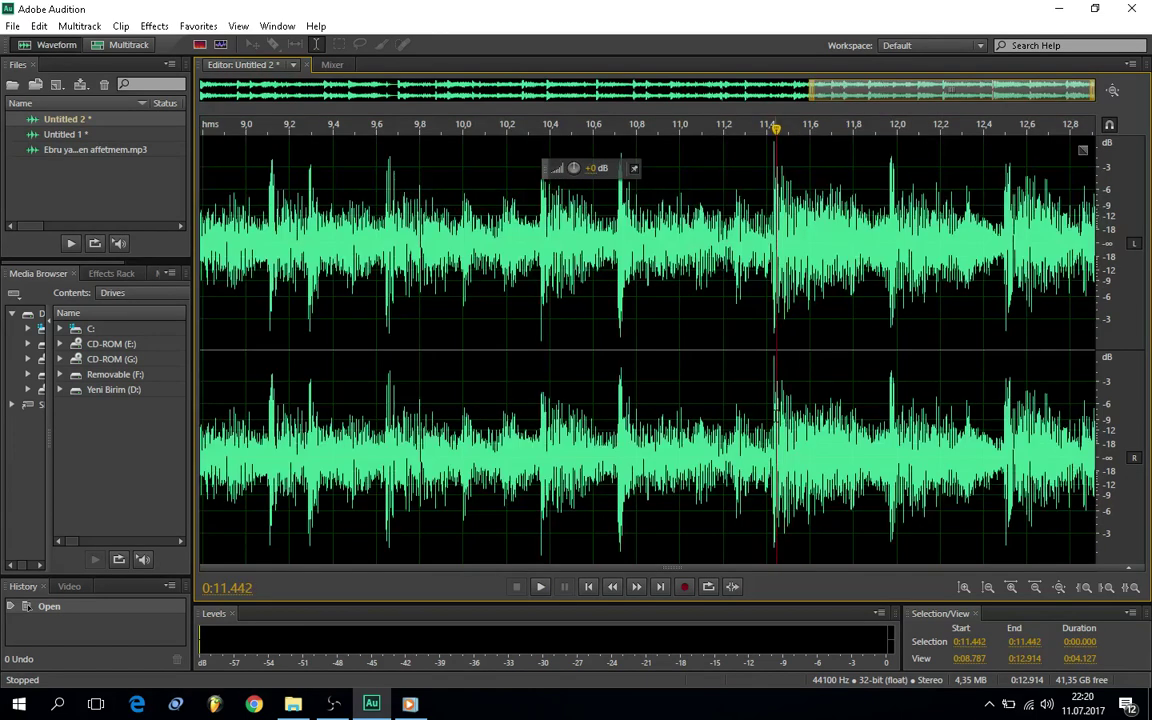
pyautogui.press('=')
pyautogui.press('=')
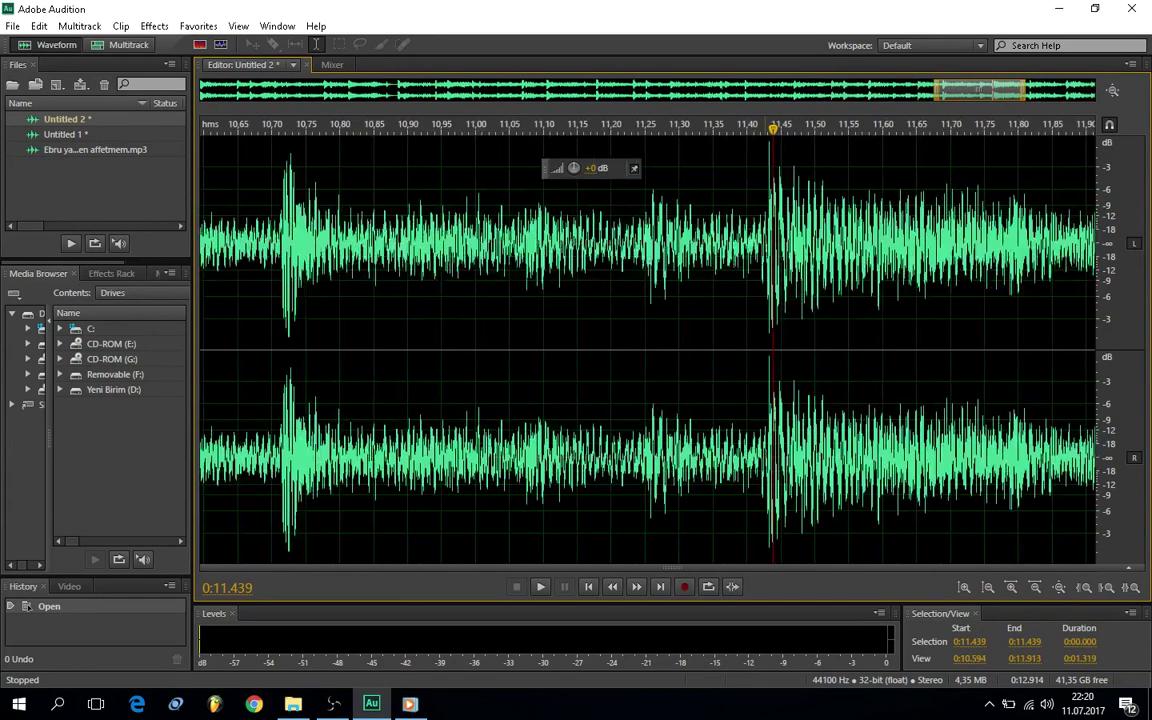
pyautogui.moveTo(767, 420); pyautogui.dragTo(1095, 420)
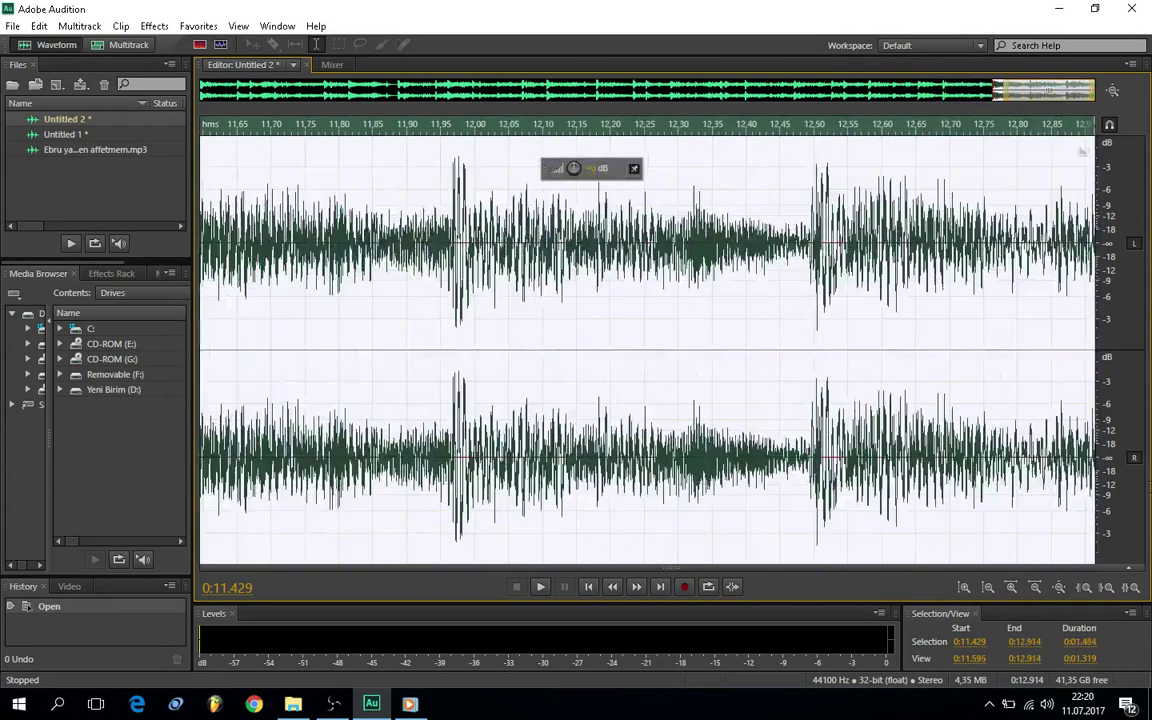
pyautogui.press('-')
pyautogui.press('-')
pyautogui.press('-')
pyautogui.press('space')
pyautogui.press('space')
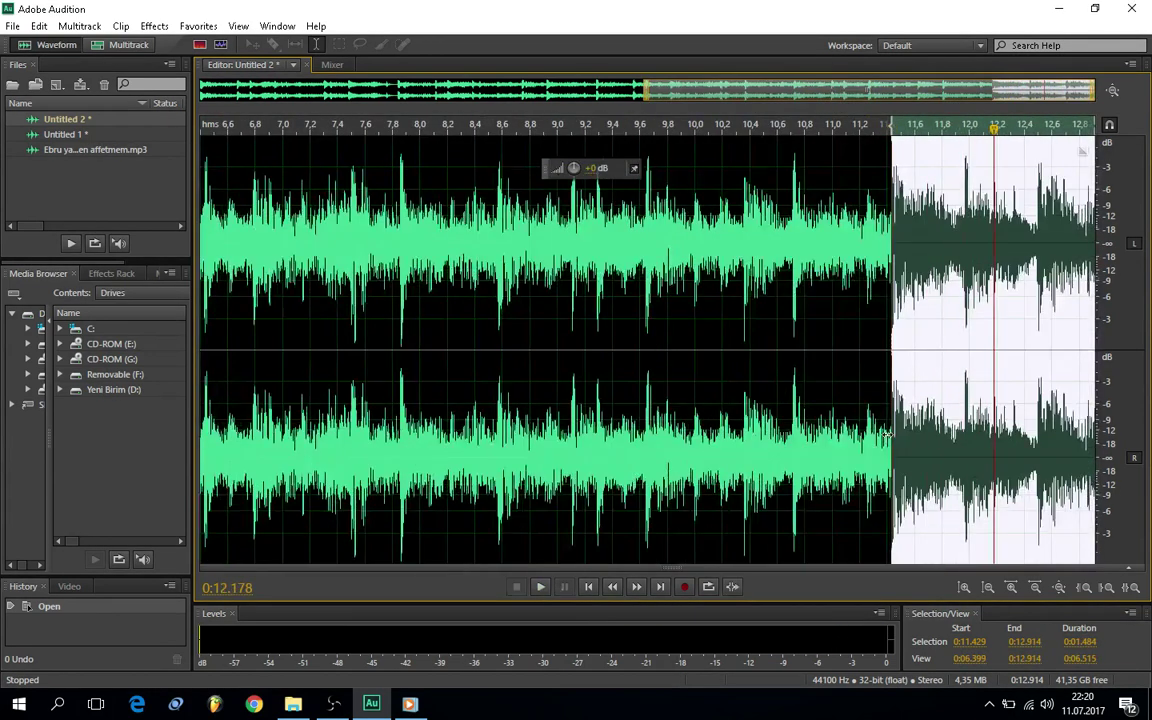
pyautogui.press('Delete')
pyautogui.press('\\')
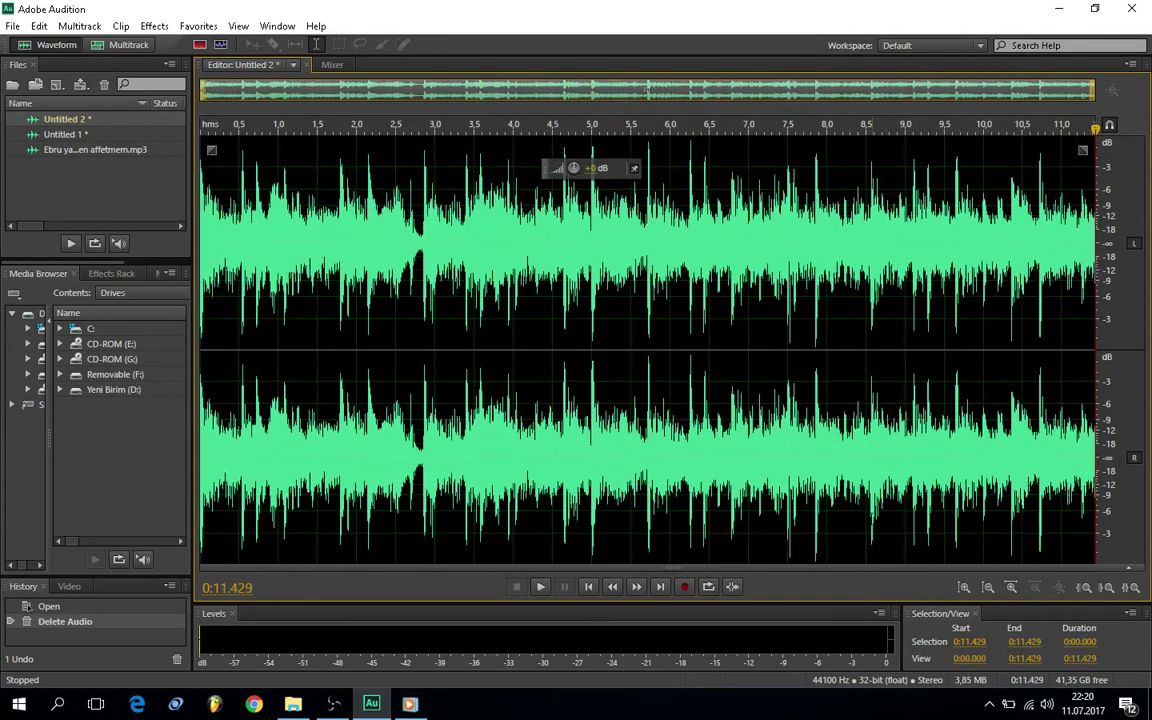
# - Play the trimmed passage near its end, and play the last second of Untitled 1 from 0:22.237 to compare
pyautogui.click(947, 440)
pyautogui.press('space')
pyautogui.doubleClick(64, 136)
pyautogui.click(946, 300)
pyautogui.click(1050, 255)
pyautogui.scroll(3, 1050, 255)
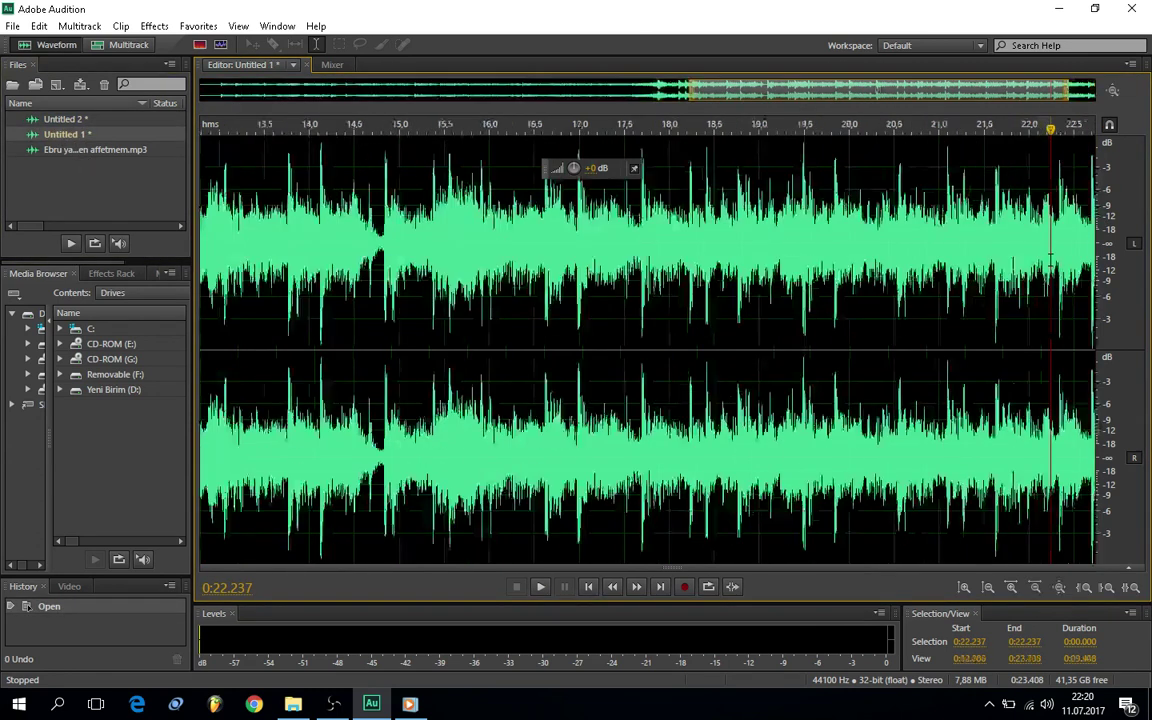
pyautogui.press('space')
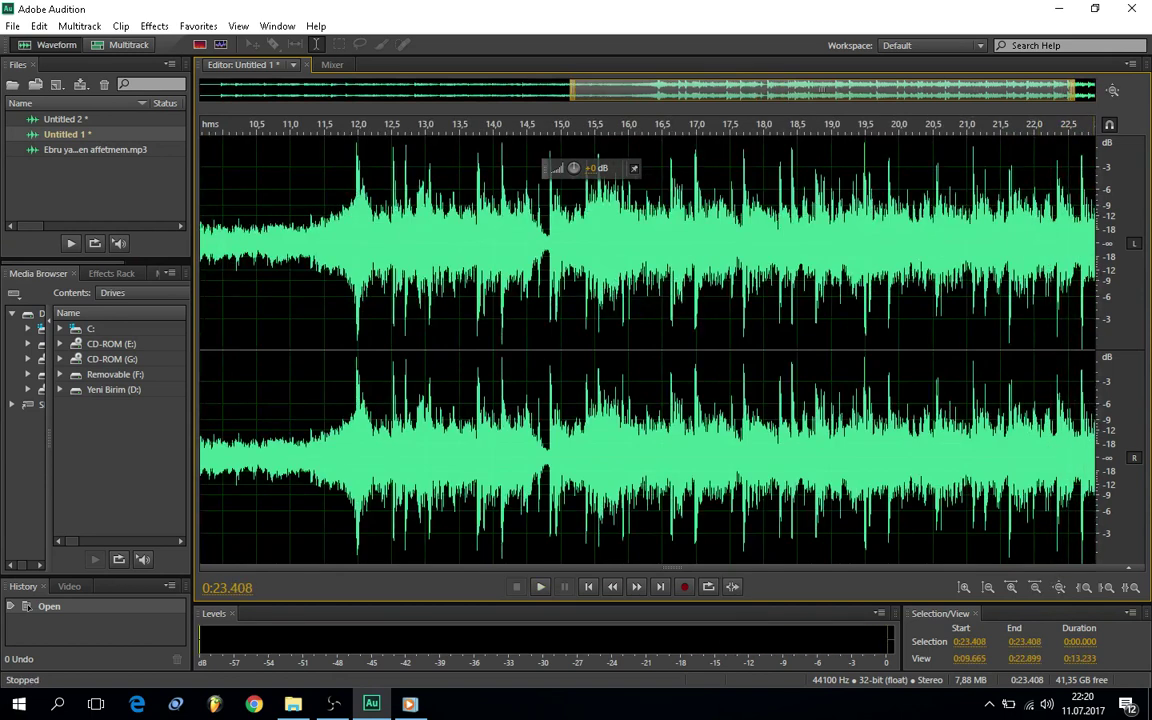
pyautogui.scroll(-3, 779, 245)
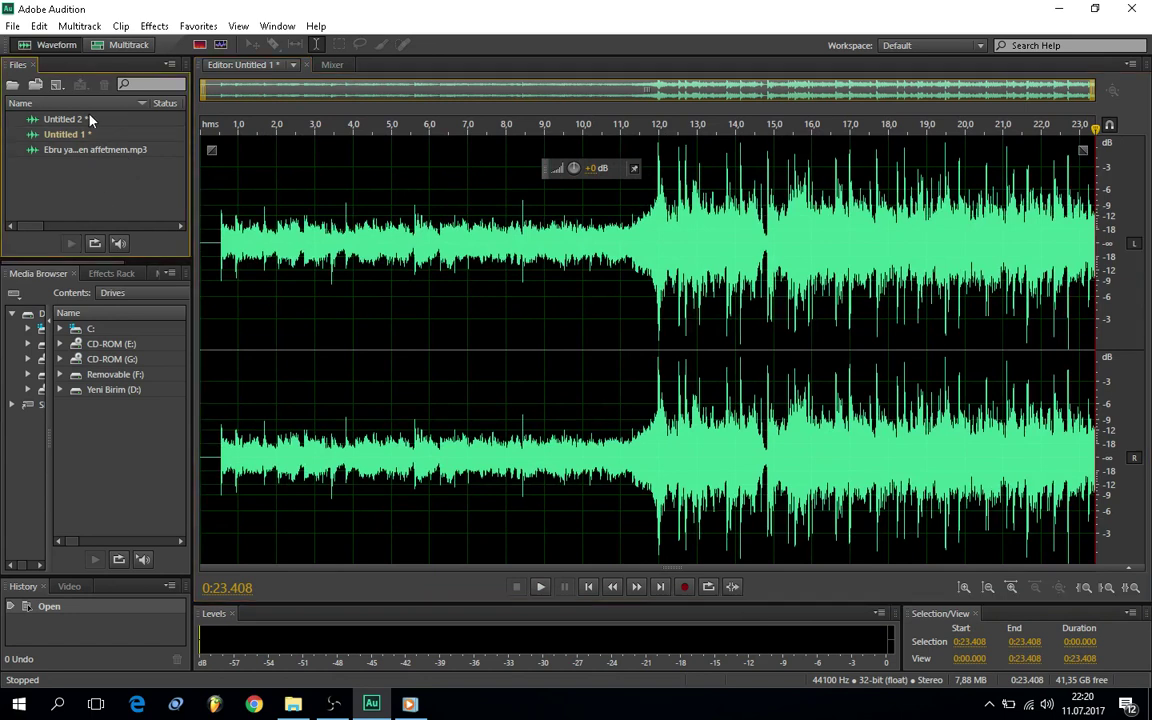
pyautogui.hotkey('ctrl', 'shift', 's')
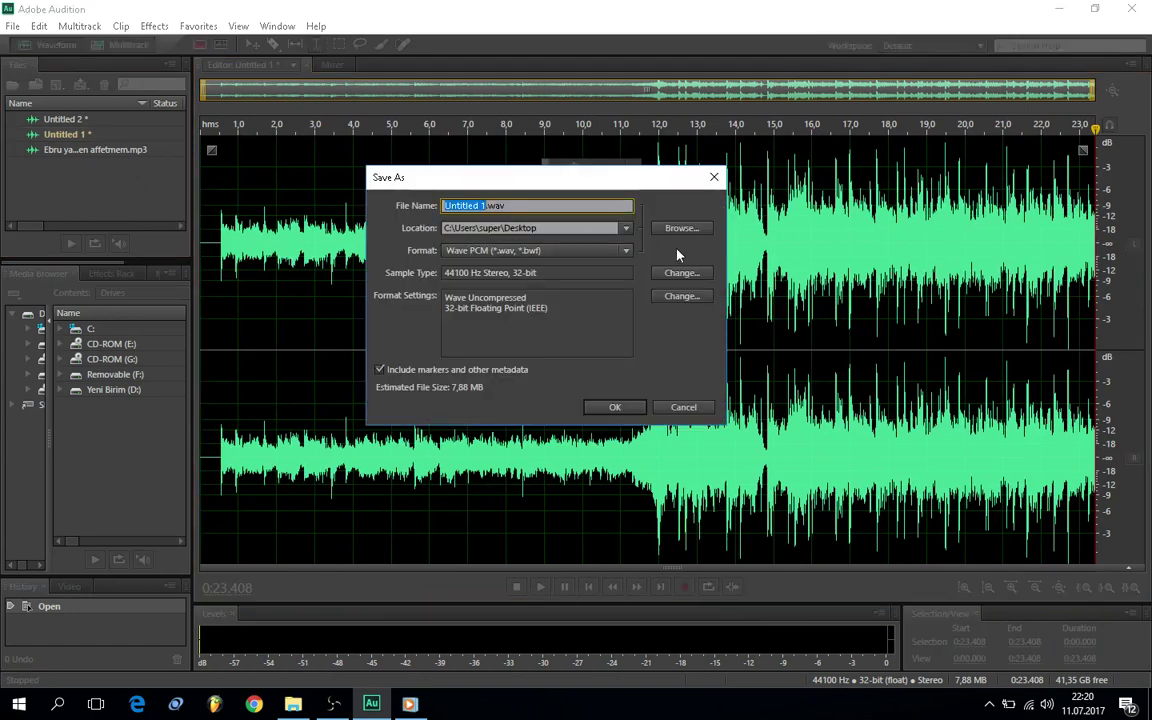
pyautogui.click(714, 177)
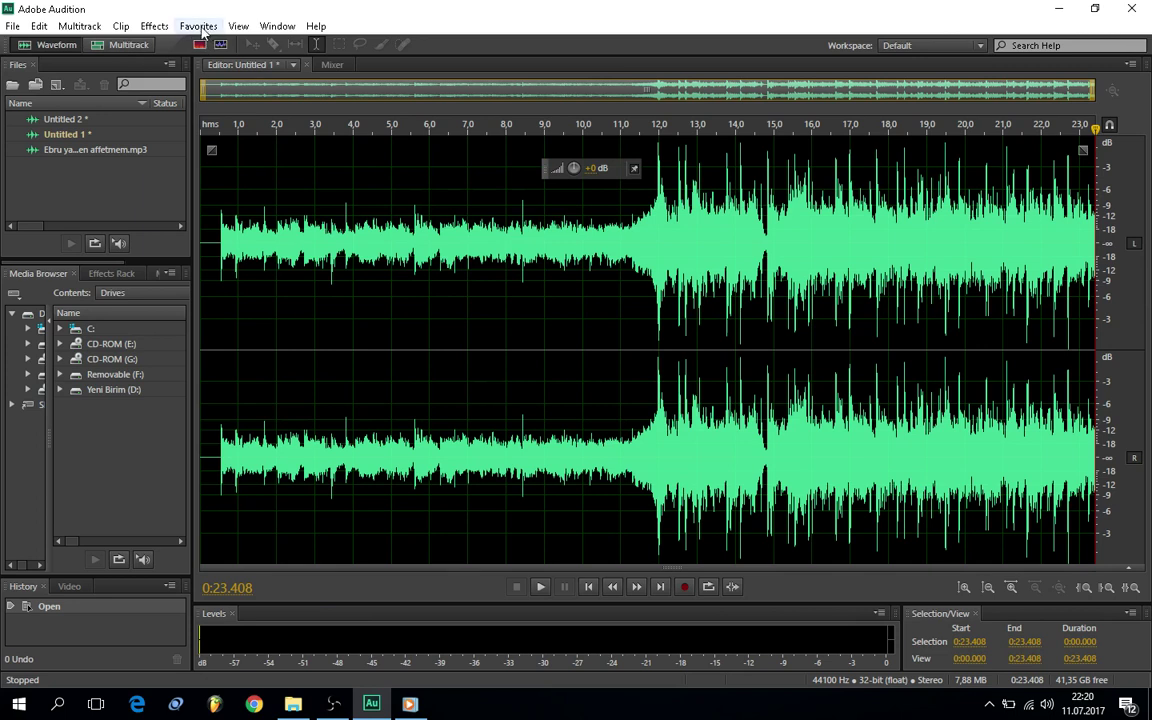
pyautogui.click(154, 26)
# - Create a new multitrack session named "çoklu ses" with a 44100 Hz sample rate, 32 (float) bit depth and stereo master
pyautogui.moveTo(266, 26)
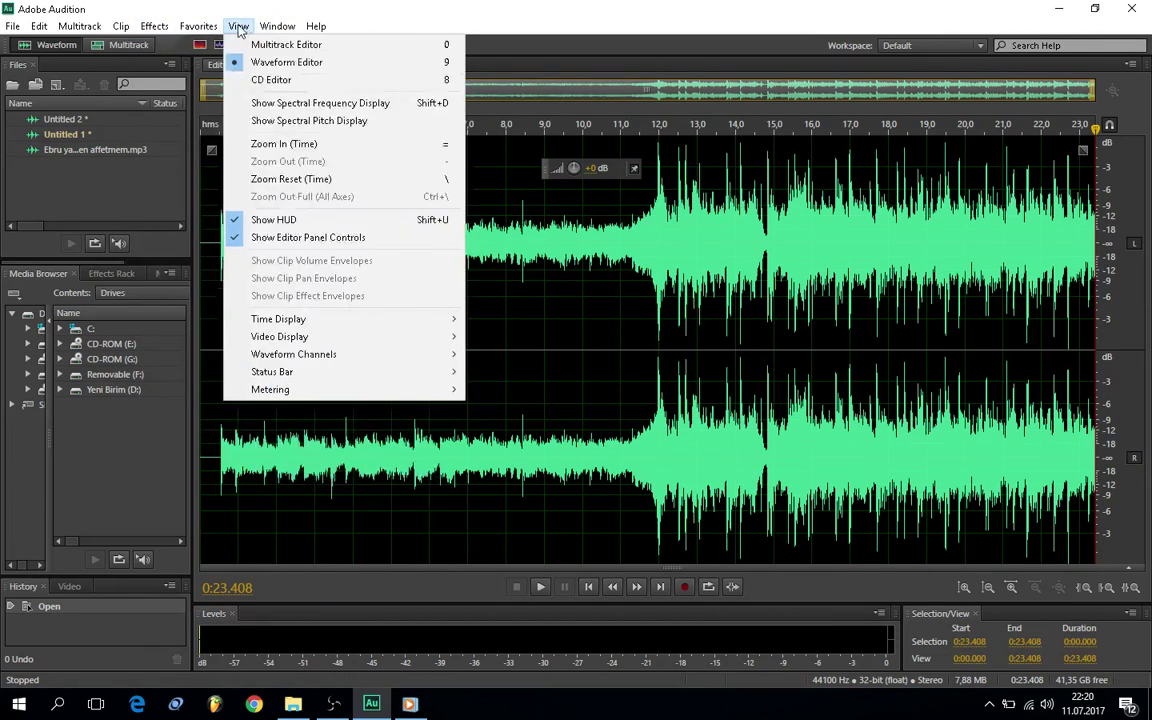
pyautogui.click(259, 45)
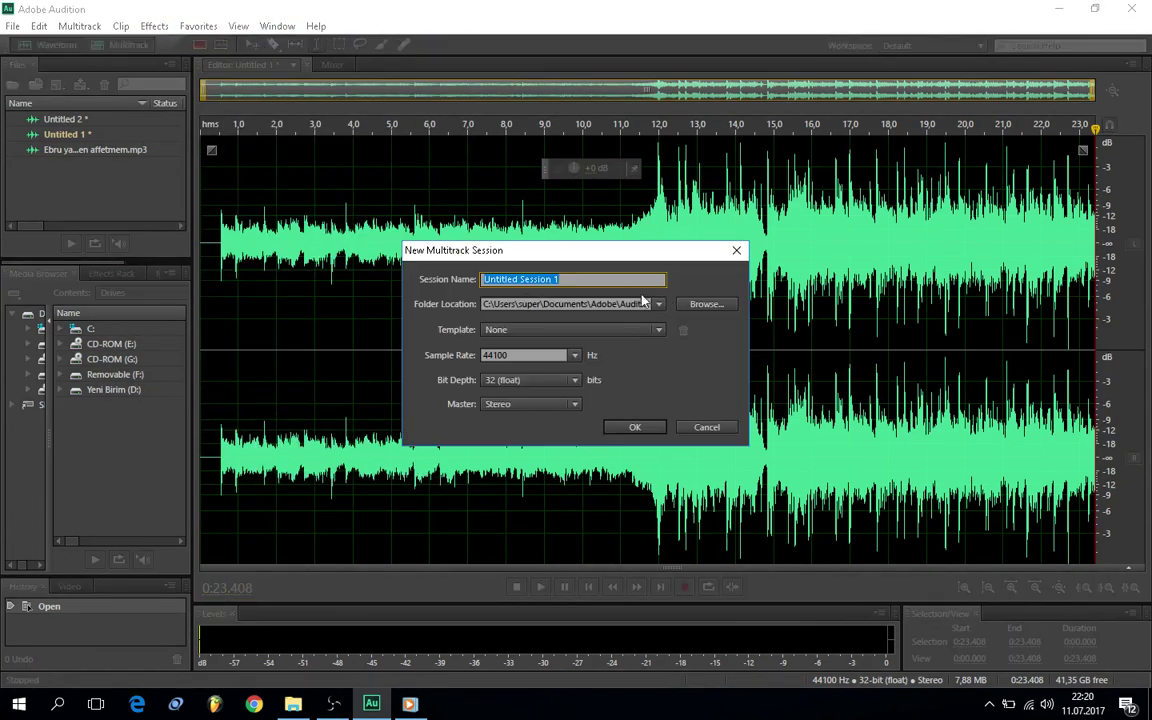
pyautogui.write('c')
pyautogui.write('oklu ase')
pyautogui.press('BackSpace')
pyautogui.press('BackSpace')
pyautogui.press('BackSpace')
pyautogui.write('ses')
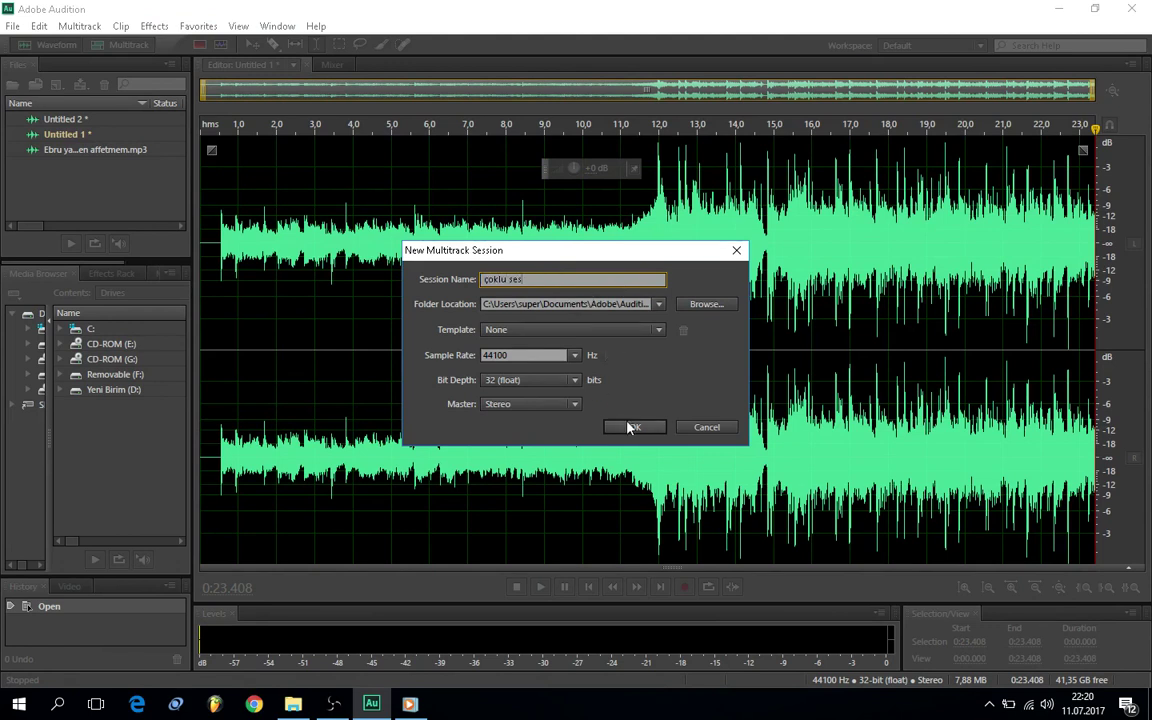
pyautogui.click(626, 427)
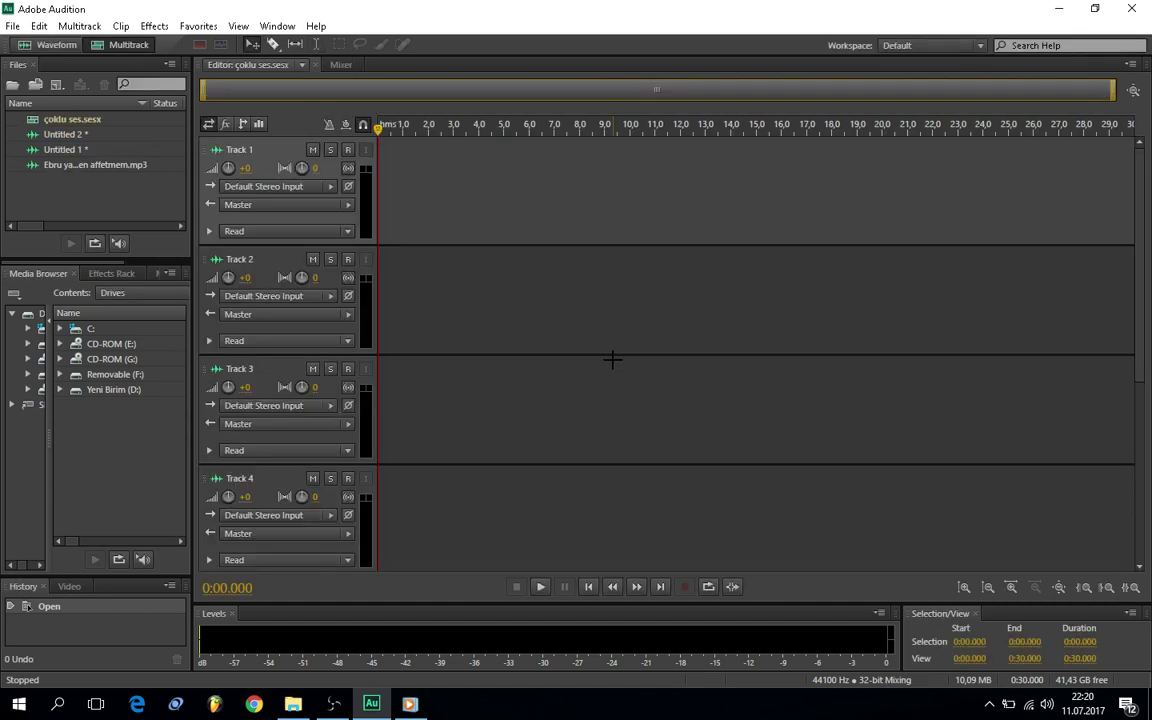
# - Place Untitled 1 at the start of Track 1 with Untitled 2 directly behind it, and widen the editor area
pyautogui.moveTo(75, 152); pyautogui.dragTo(468, 170)
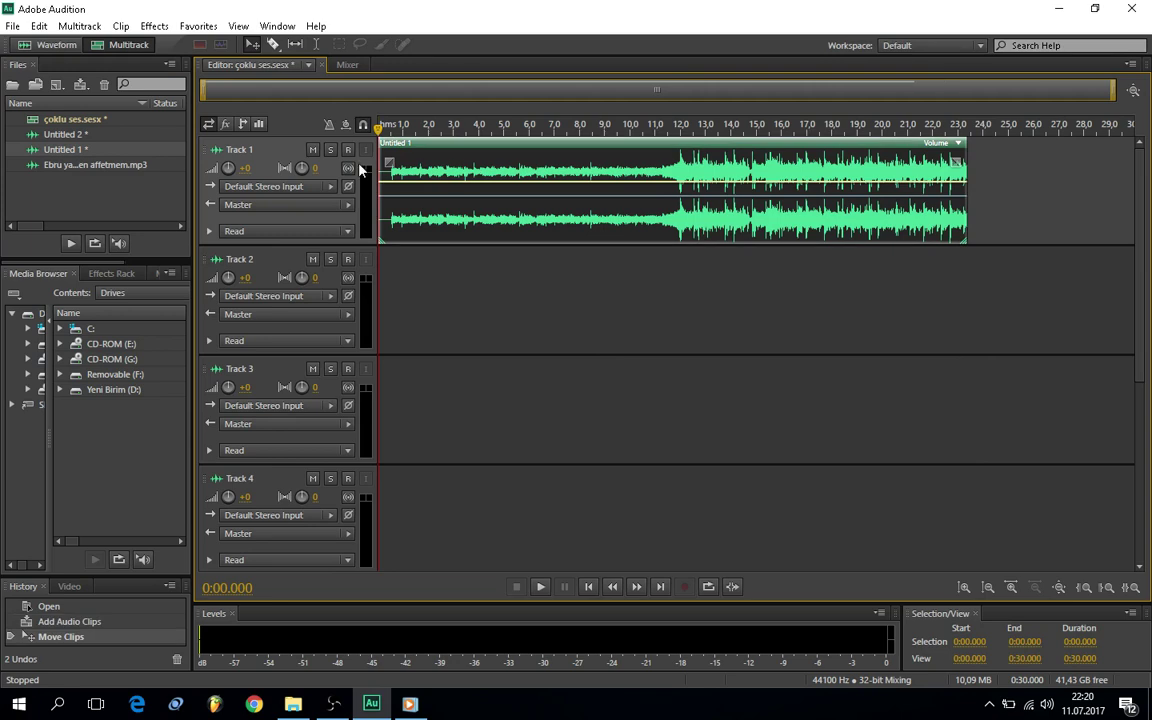
pyautogui.moveTo(100, 135); pyautogui.dragTo(1012, 172)
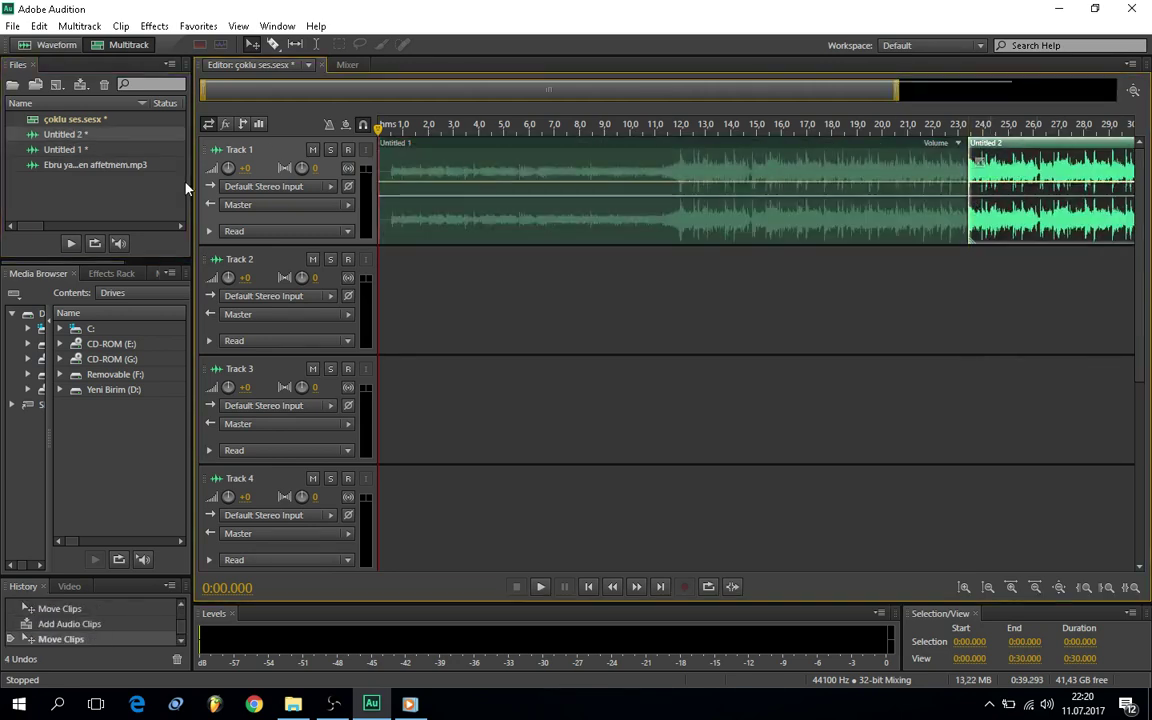
pyautogui.moveTo(195, 180); pyautogui.dragTo(118, 180)
pyautogui.scroll(-3, 848, 116)
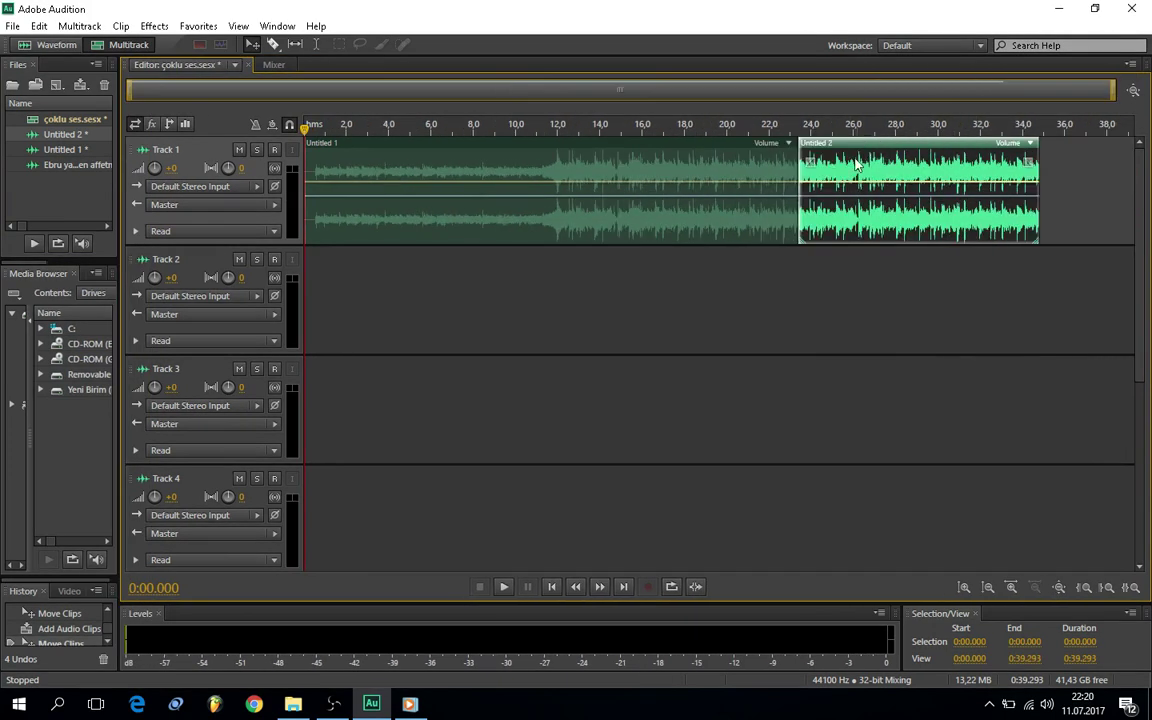
# - Play across the join between Untitled 1 and Untitled 2 twice, starting at about 0:16.2 and 0:20.6
pyautogui.click(646, 124)
pyautogui.press('space')
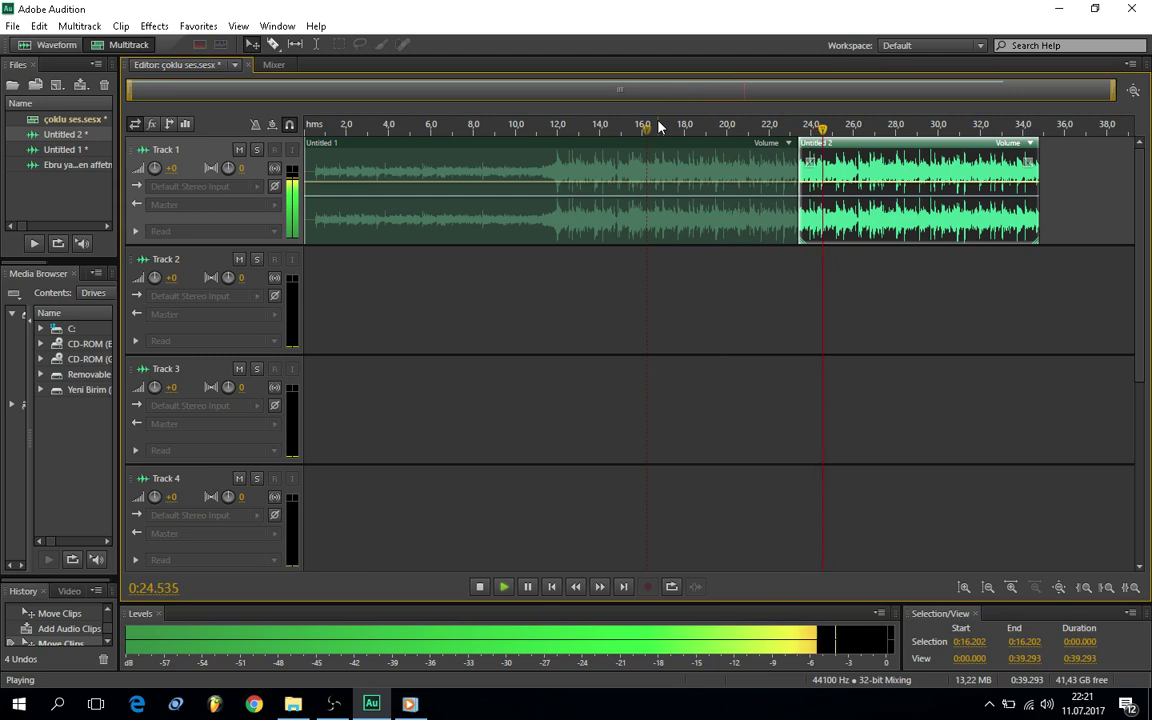
pyautogui.press('space')
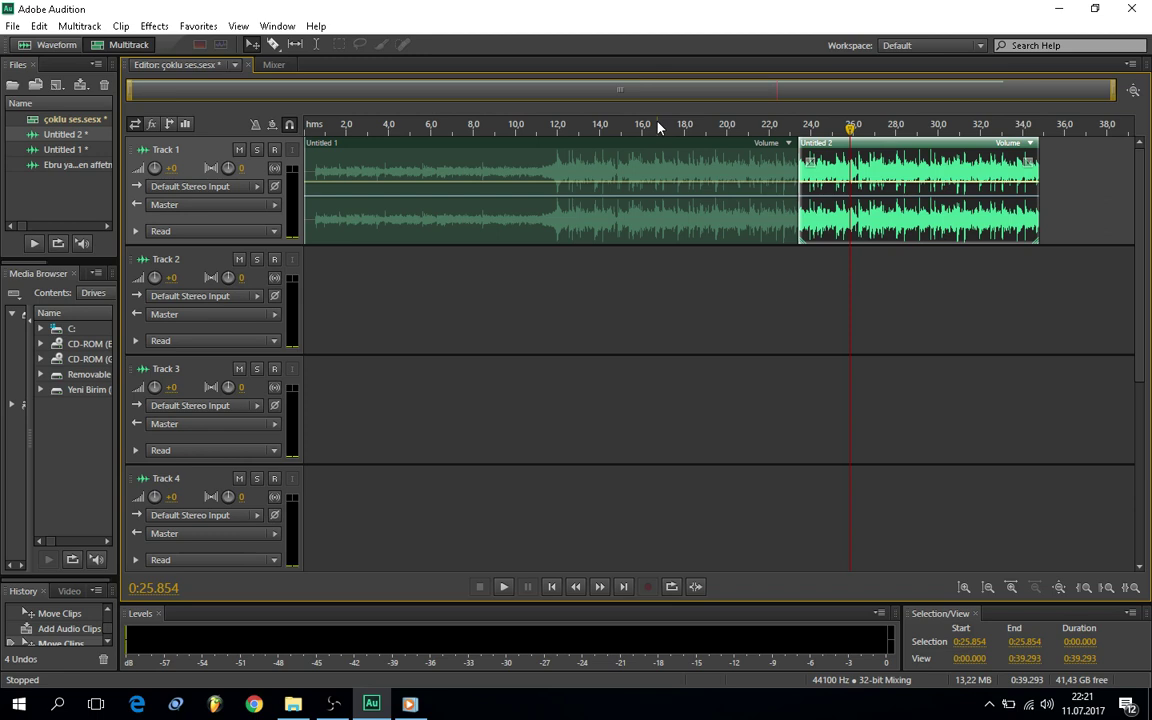
pyautogui.click(769, 128)
pyautogui.click(740, 128)
pyautogui.press('space')
pyautogui.scroll(6, 745, 126)
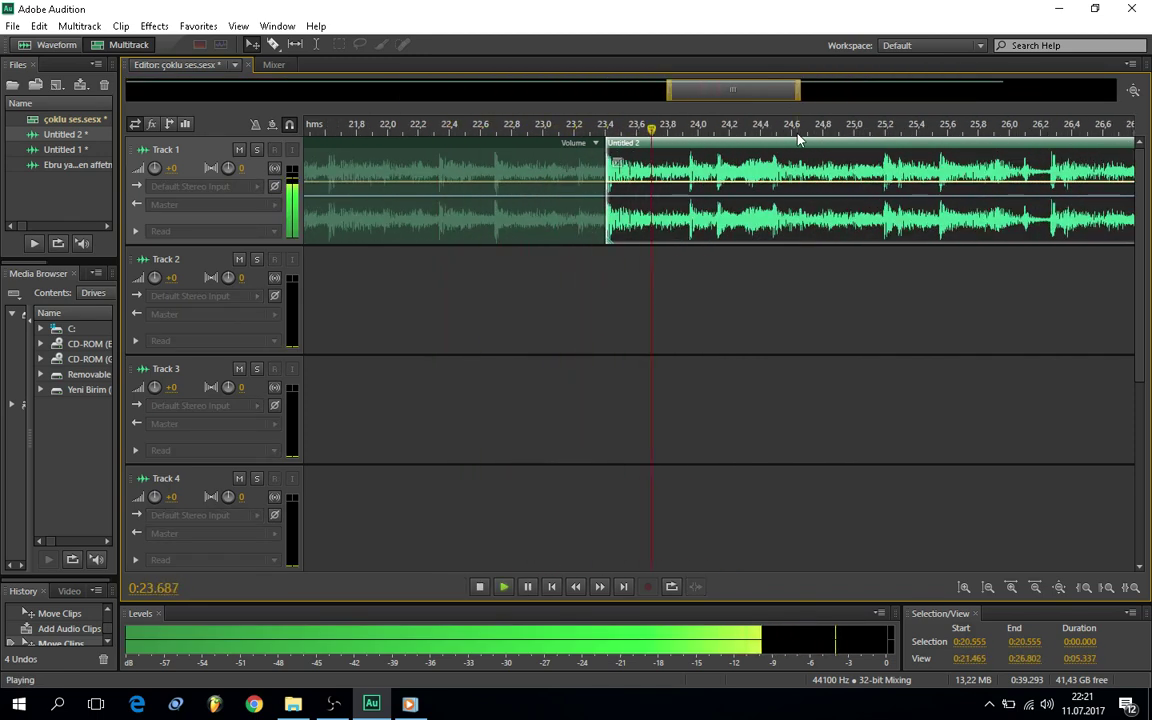
pyautogui.scroll(-4, 795, 178)
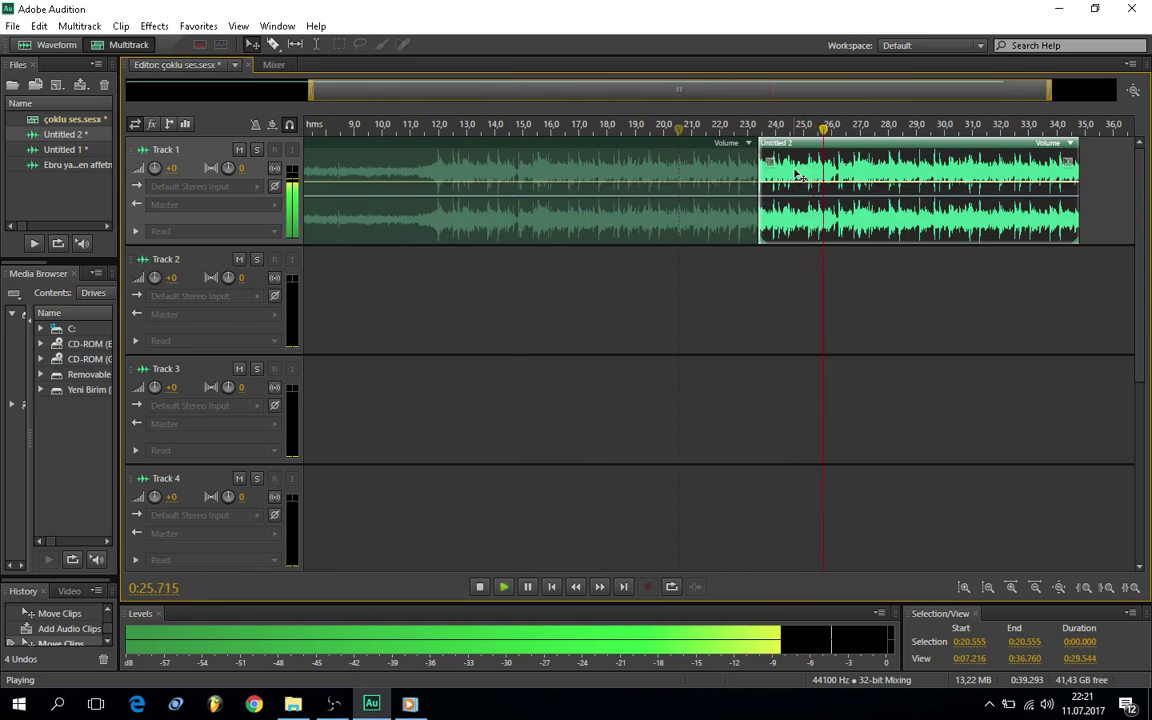
pyautogui.press('space')
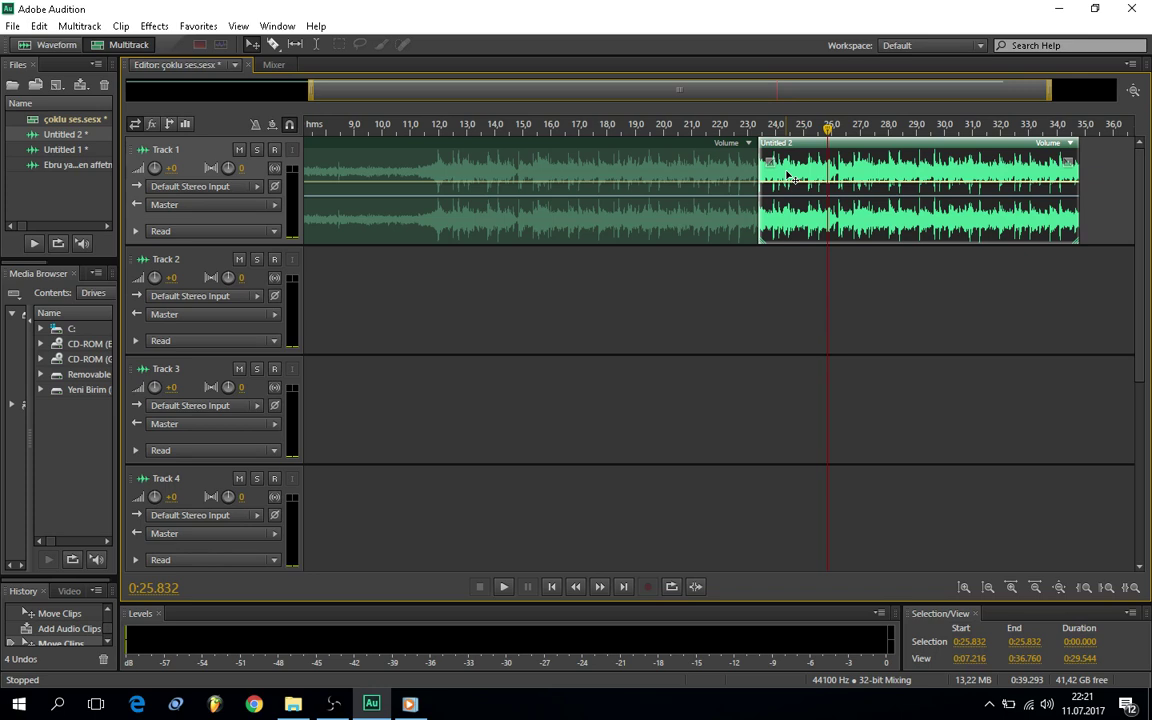
# - Add a second copy of Untitled 2 to Track 1, directly against the end of the first copy
pyautogui.click(1050, 124)
pyautogui.moveTo(60, 132); pyautogui.dragTo(1104, 170)
pyautogui.moveTo(767, 96); pyautogui.dragTo(979, 101)
pyautogui.moveTo(819, 160); pyautogui.dragTo(800, 160)
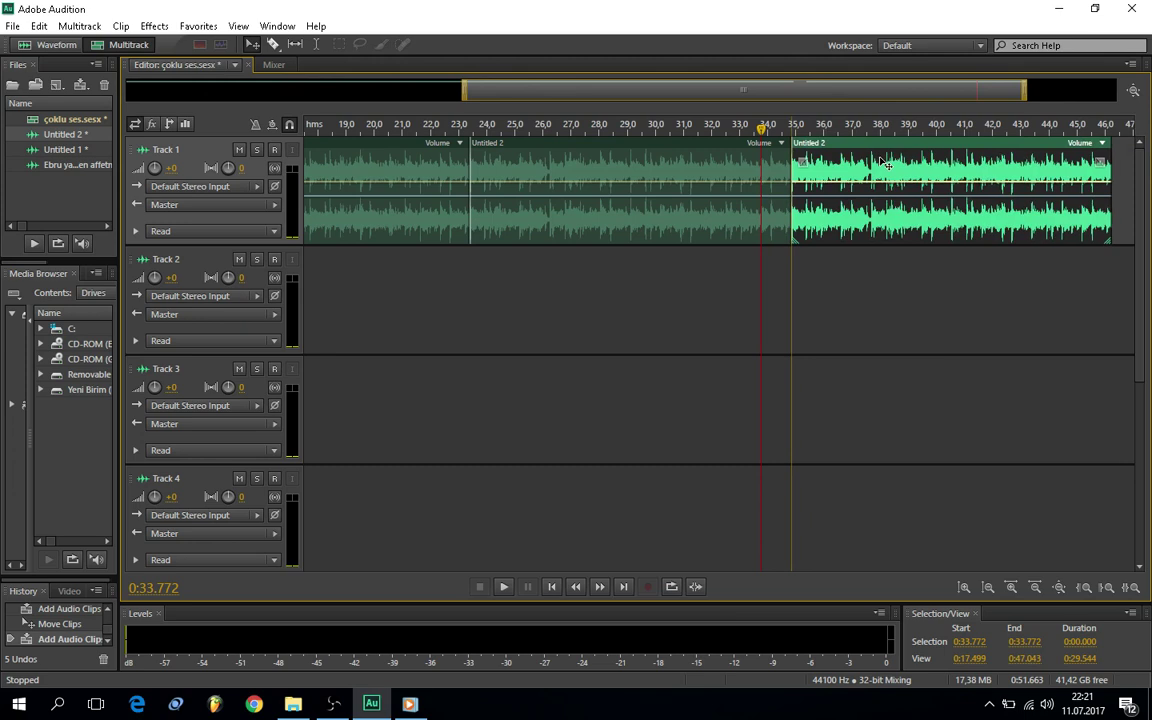
# - Examine the join between the two Untitled 2 clips up close and play across it from about 0:34
pyautogui.scroll(5, 800, 160)
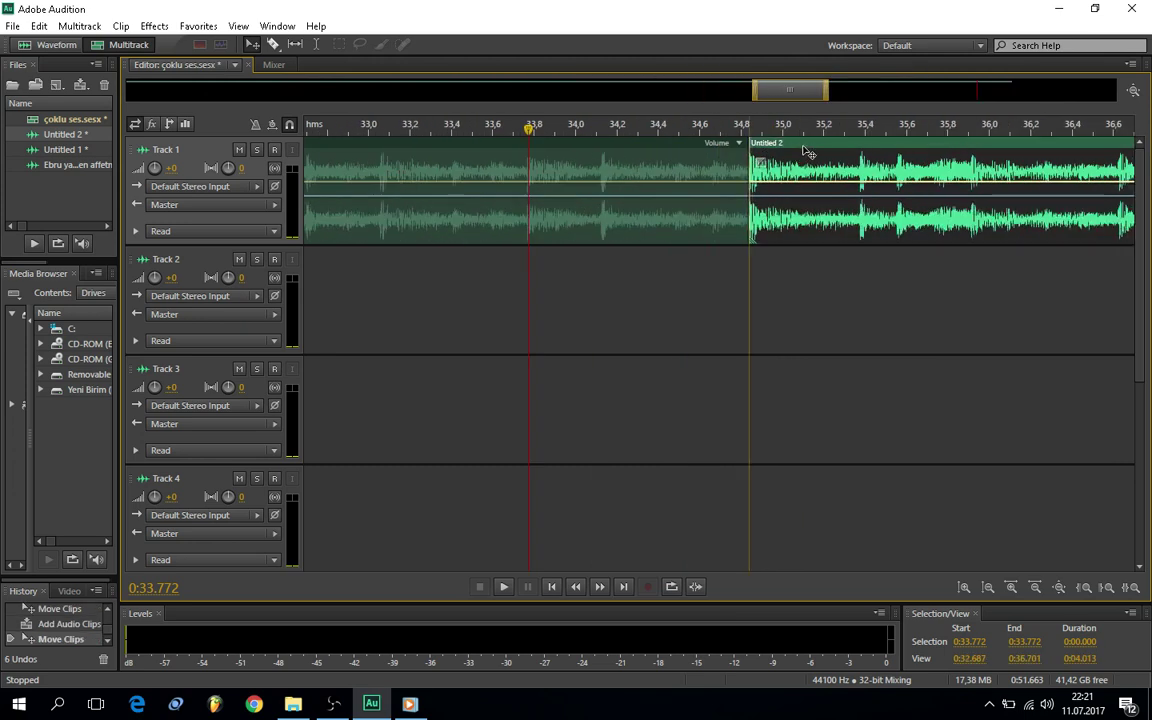
pyautogui.hscroll(-2, 730, 112)
pyautogui.click(710, 122)
pyautogui.scroll(-5, 691, 171)
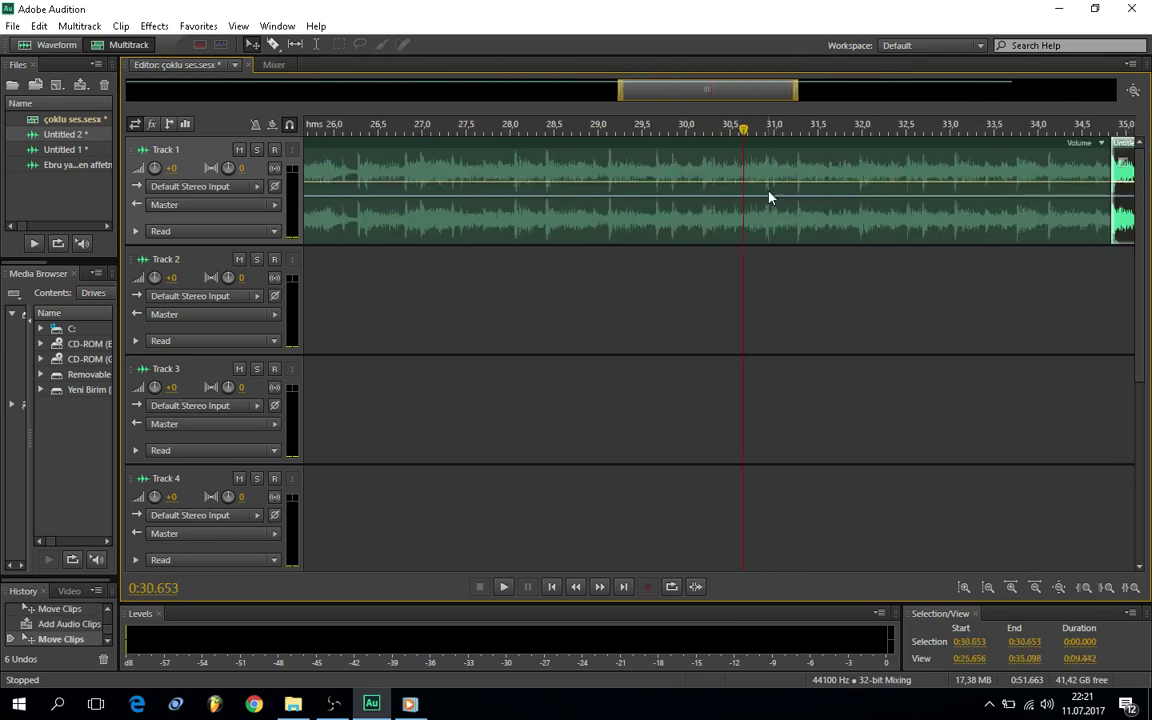
pyautogui.scroll(3, 810, 168)
pyautogui.click(757, 126)
pyautogui.press('space')
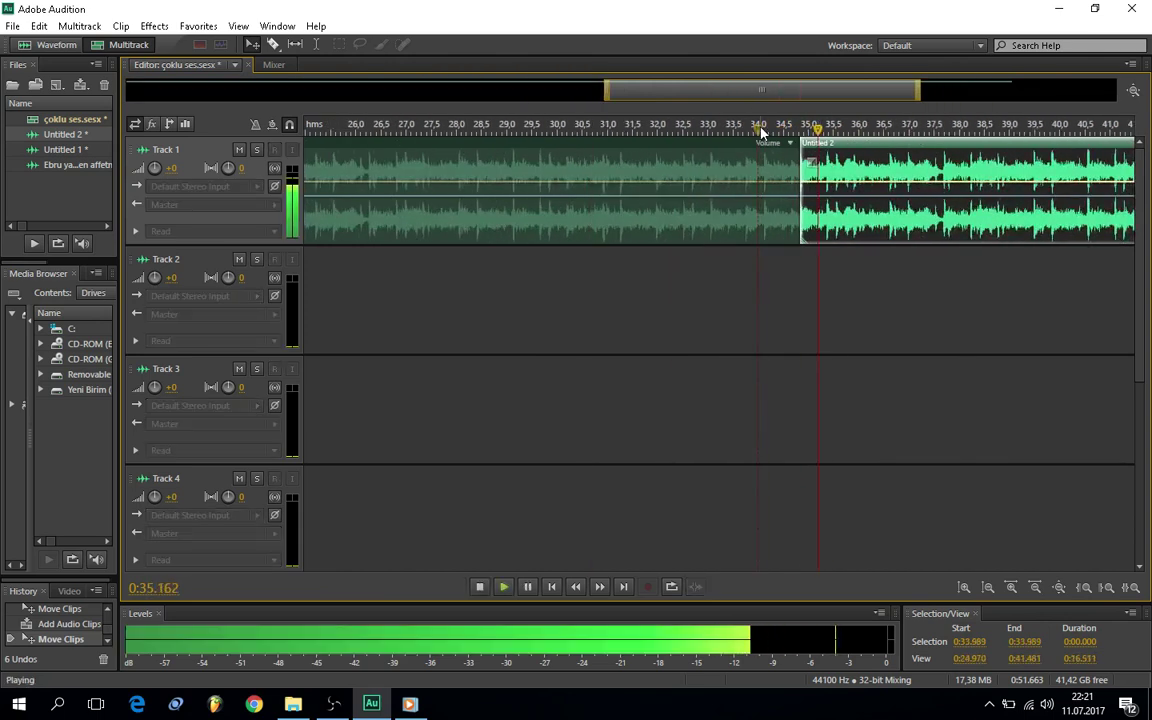
# - Play across the join between the two Untitled 2 clips from about 0:32.4 and show the whole session
pyautogui.click(678, 132)
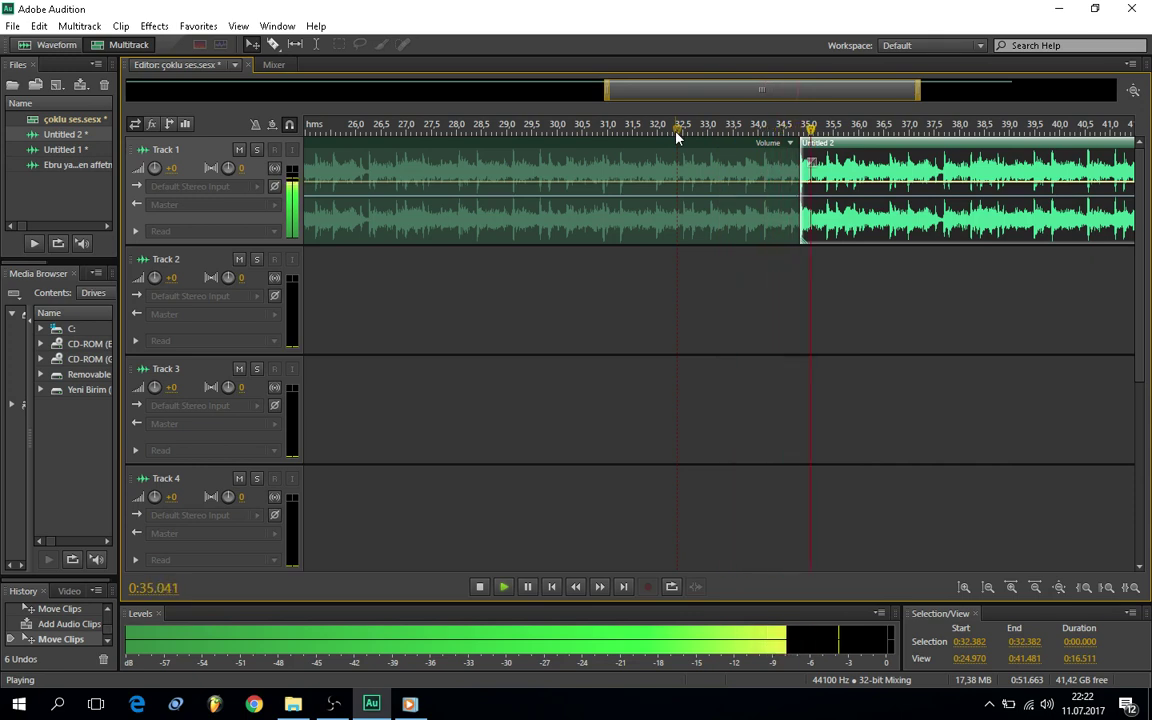
pyautogui.press('\\')
pyautogui.press('space')
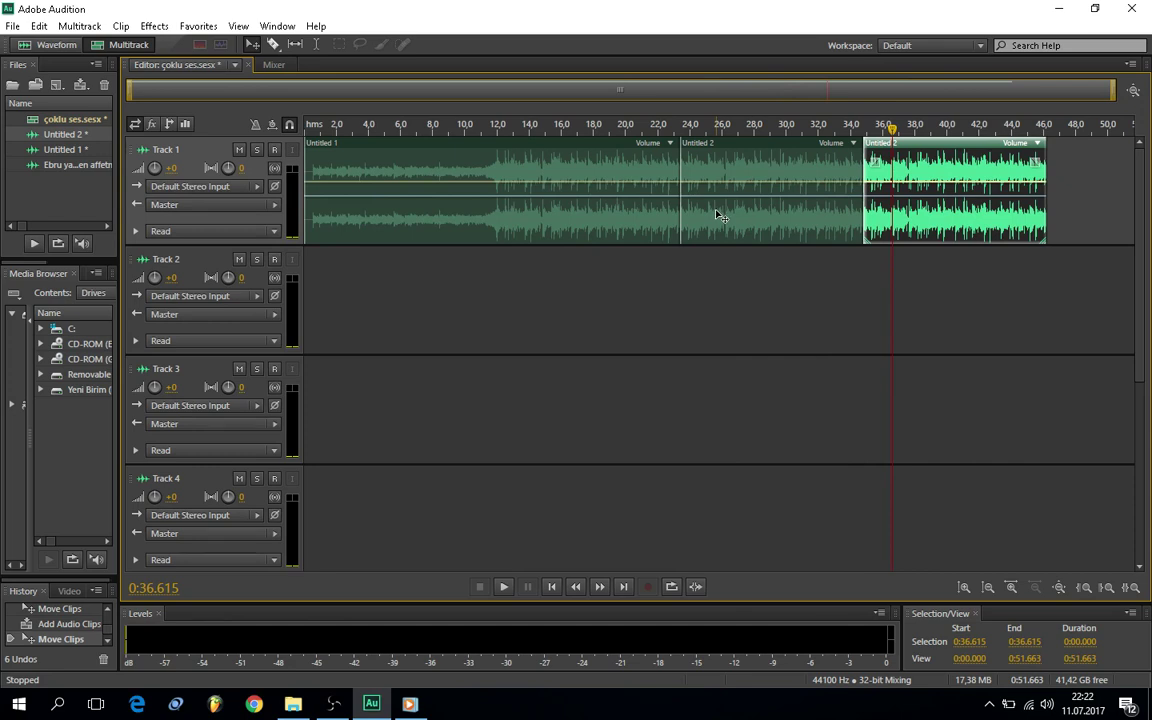
# - Play Track 1 from the very beginning through both joins, stopping at about 0:39.5
pyautogui.click(336, 127)
pyautogui.press('space')
pyautogui.press('space')
pyautogui.click(325, 130)
pyautogui.moveTo(325, 130); pyautogui.dragTo(293, 137)
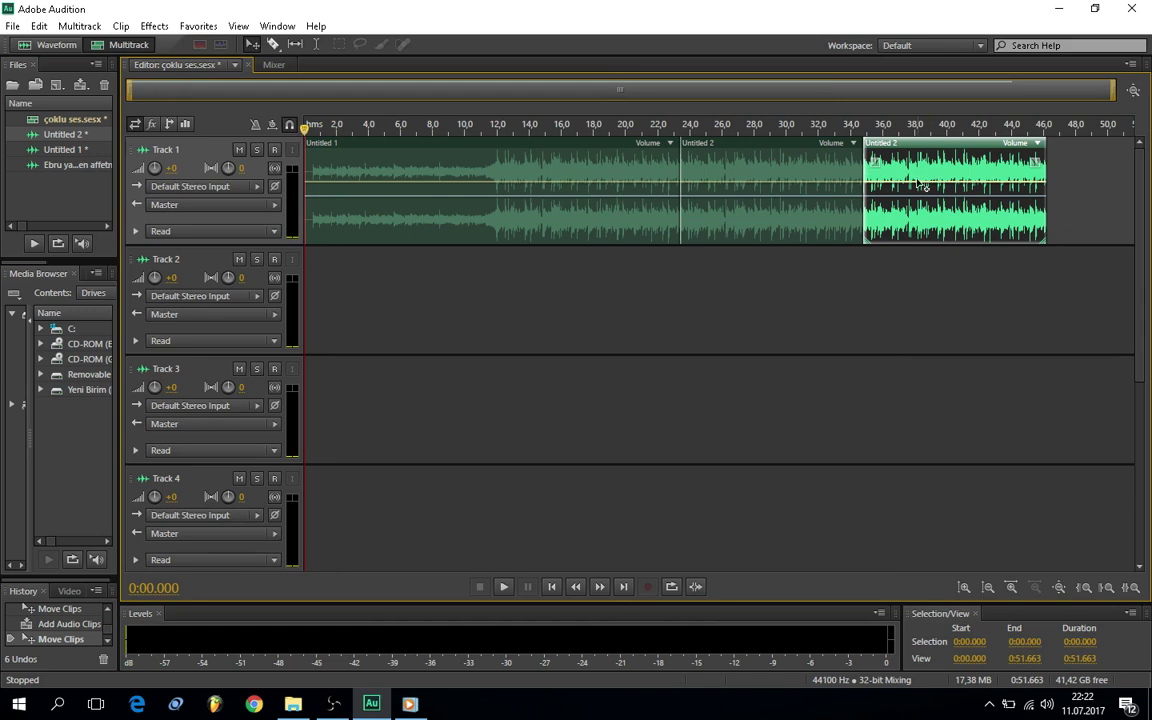
pyautogui.press('space')
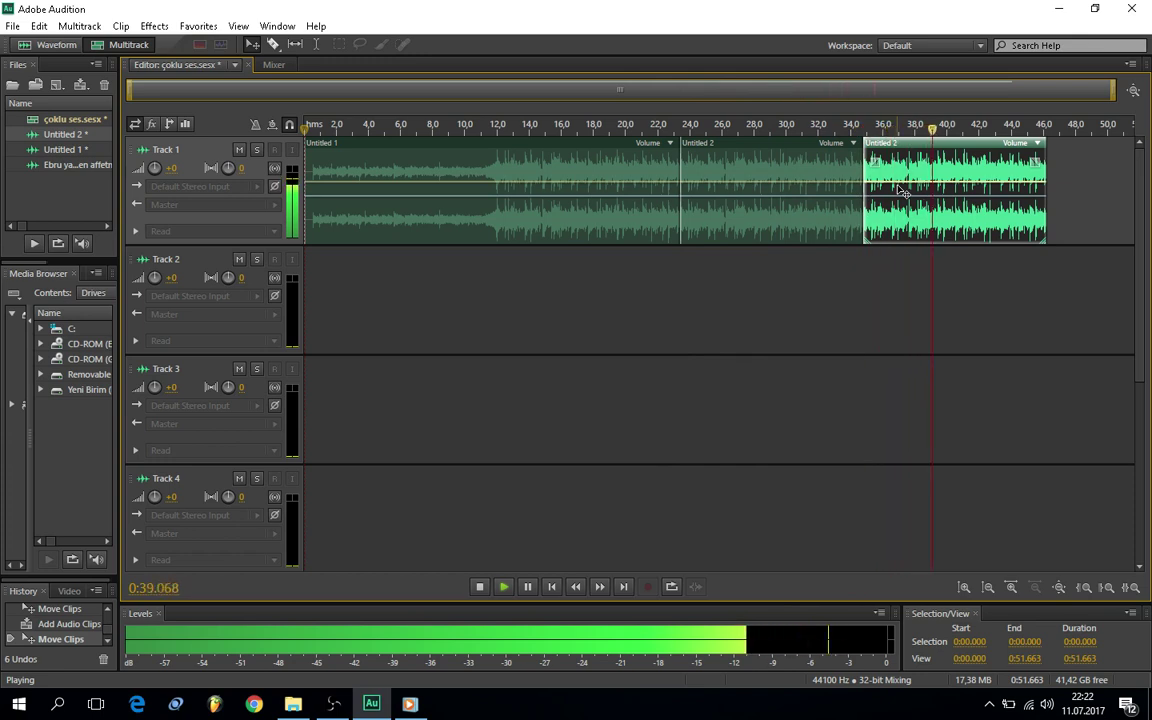
pyautogui.press('space')
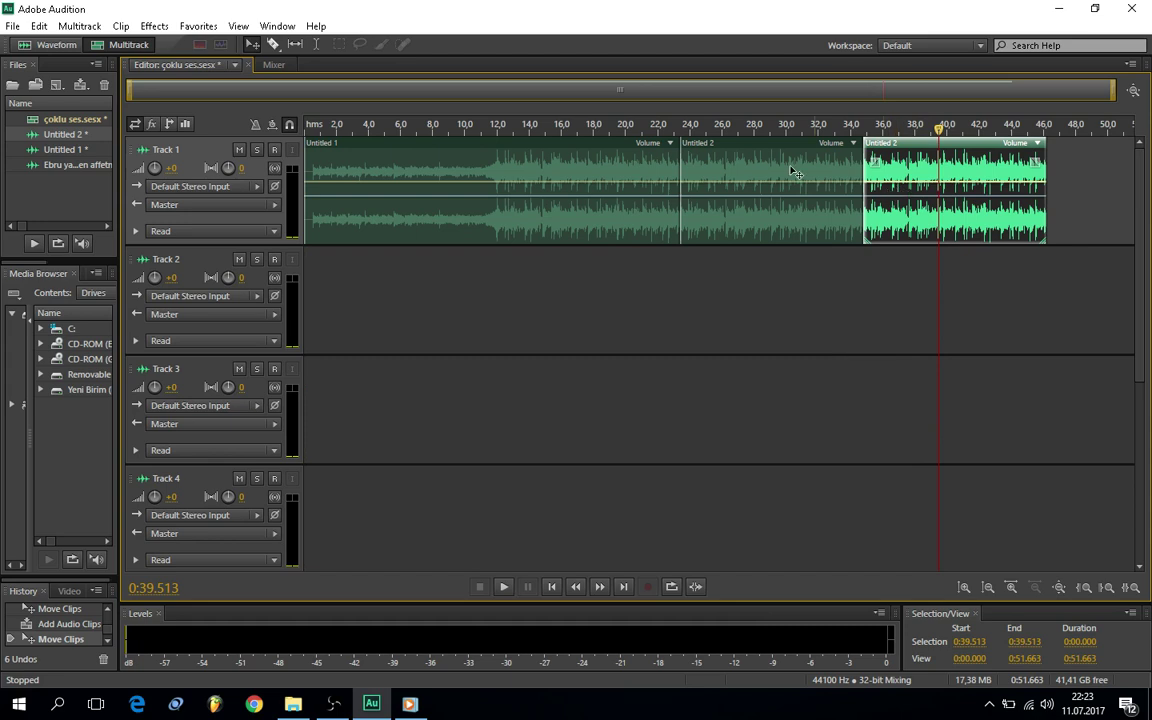
# - Add a third copy of Untitled 2 to Track 1, directly against the end of the second copy
pyautogui.moveTo(50, 136); pyautogui.dragTo(1060, 150)
pyautogui.scroll(-2, 890, 195)
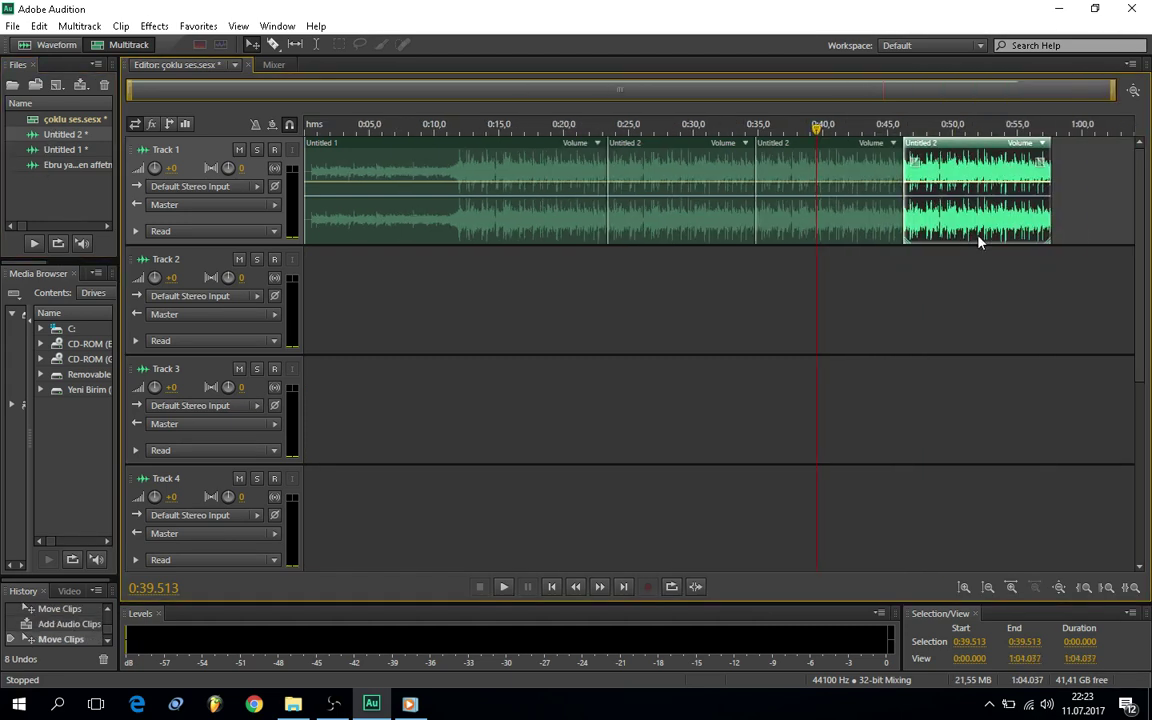
pyautogui.keyDown('ctrl'); pyautogui.click(840, 200); pyautogui.keyUp('ctrl')
pyautogui.keyDown('ctrl'); pyautogui.click(668, 172); pyautogui.keyUp('ctrl')
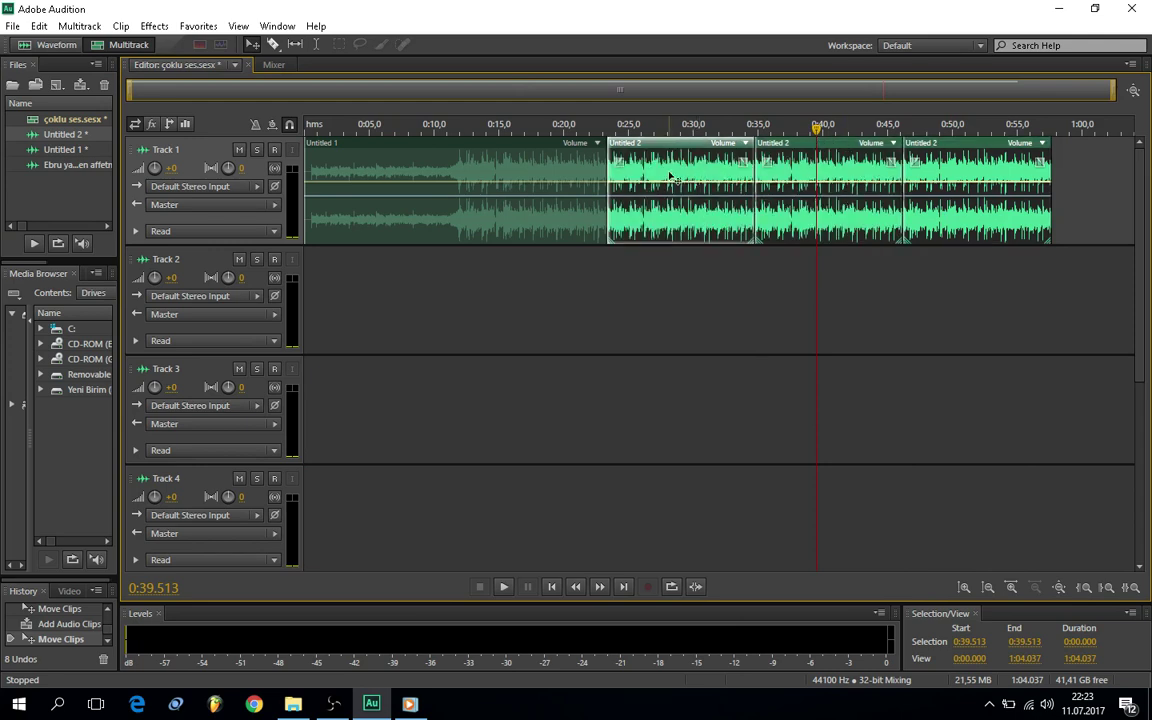
pyautogui.keyDown('ctrl'); pyautogui.click(683, 220); pyautogui.keyUp('ctrl')
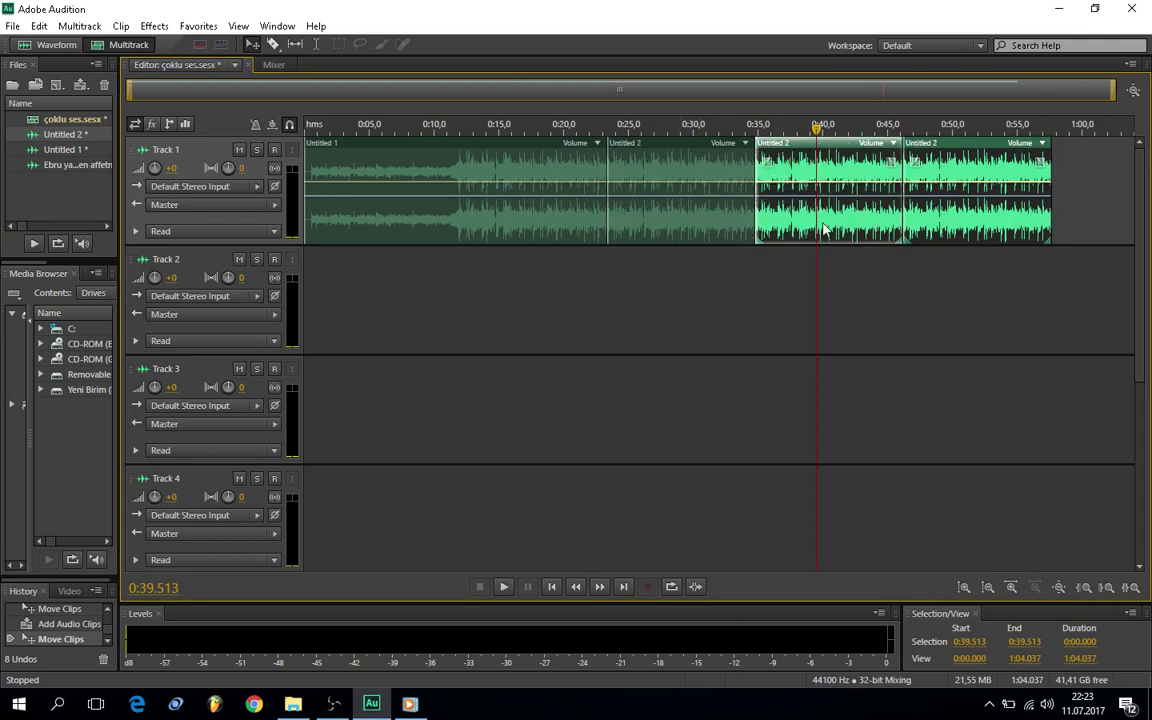
pyautogui.click(630, 208)
pyautogui.click(937, 222)
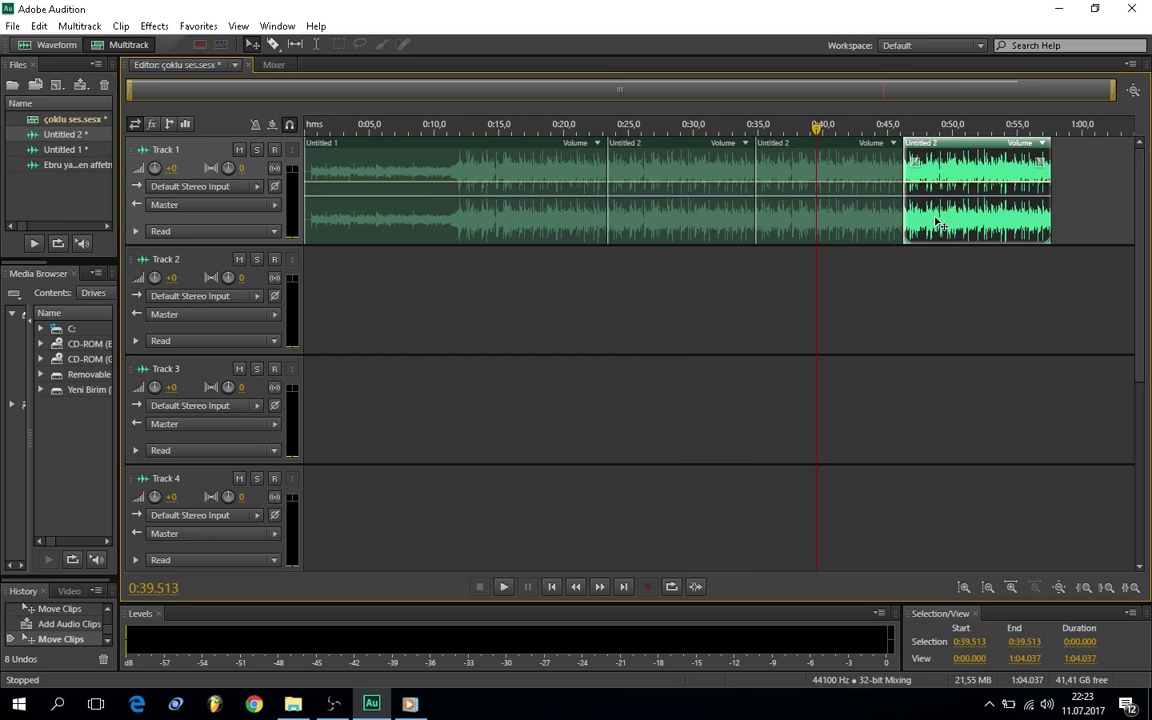
pyautogui.click(877, 222)
pyautogui.click(1025, 222)
# - Add a fourth and a fifth copy of Untitled 2 to Track 1, each directly against the end of the previous clip
pyautogui.moveTo(85, 128); pyautogui.dragTo(1008, 243)
pyautogui.moveTo(75, 134); pyautogui.dragTo(1003, 122)
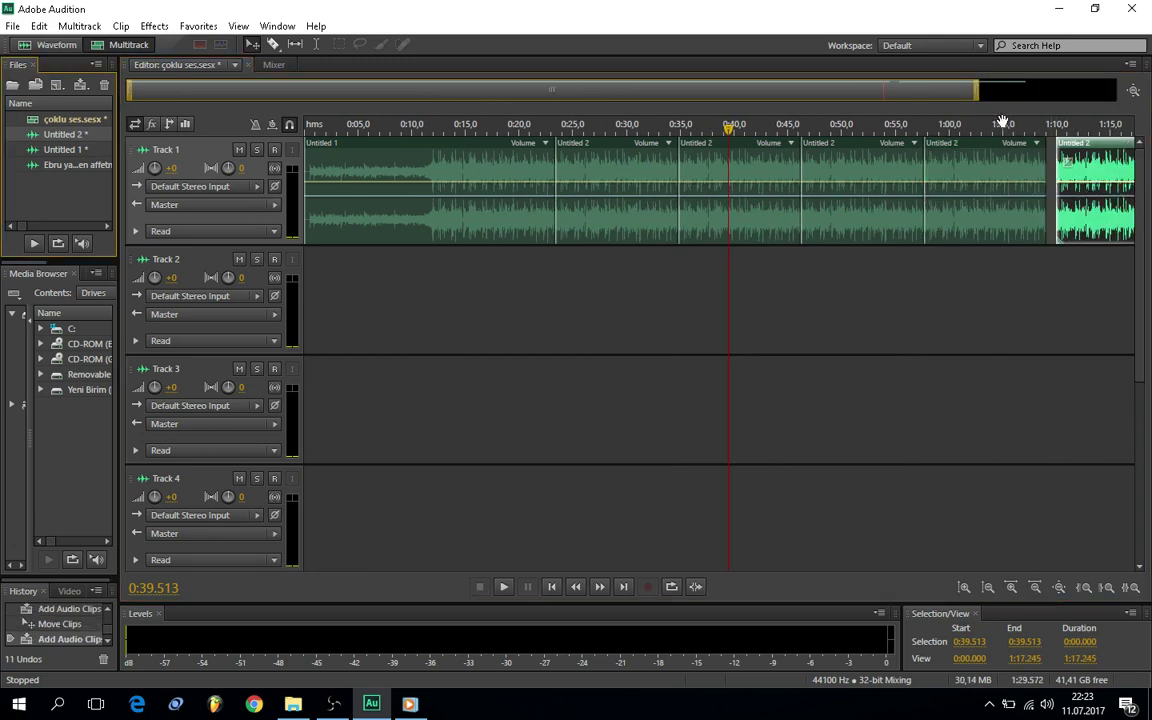
pyautogui.click(1012, 128)
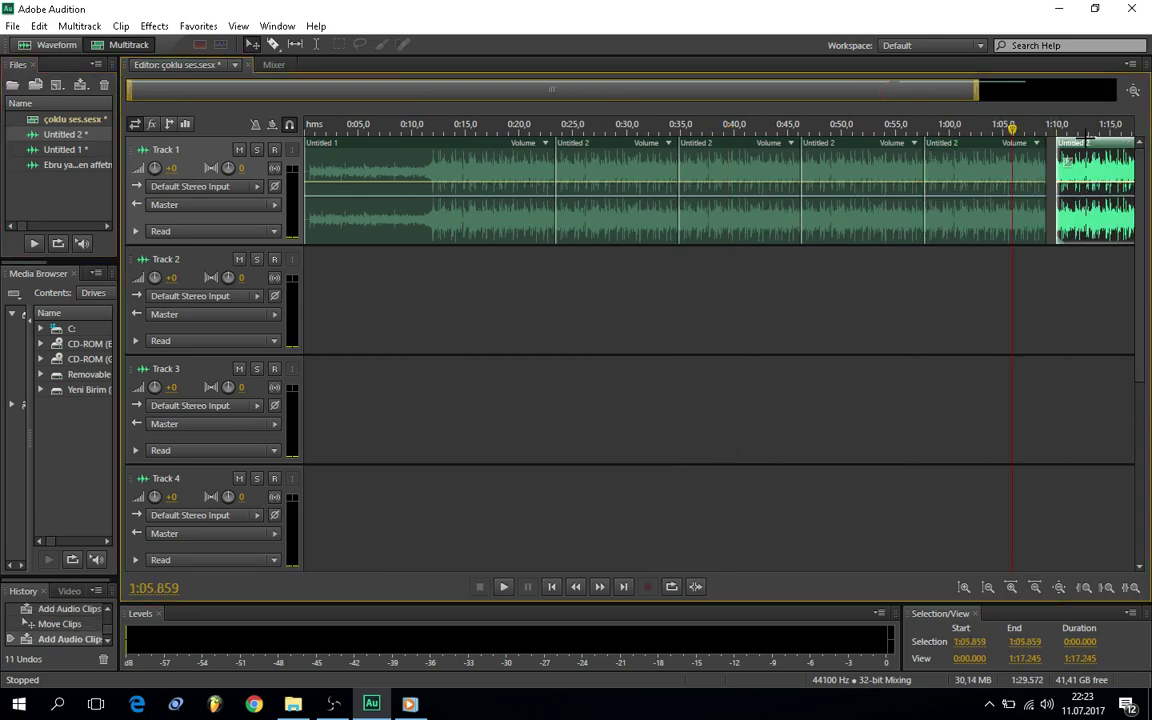
pyautogui.moveTo(1090, 150); pyautogui.dragTo(1080, 152)
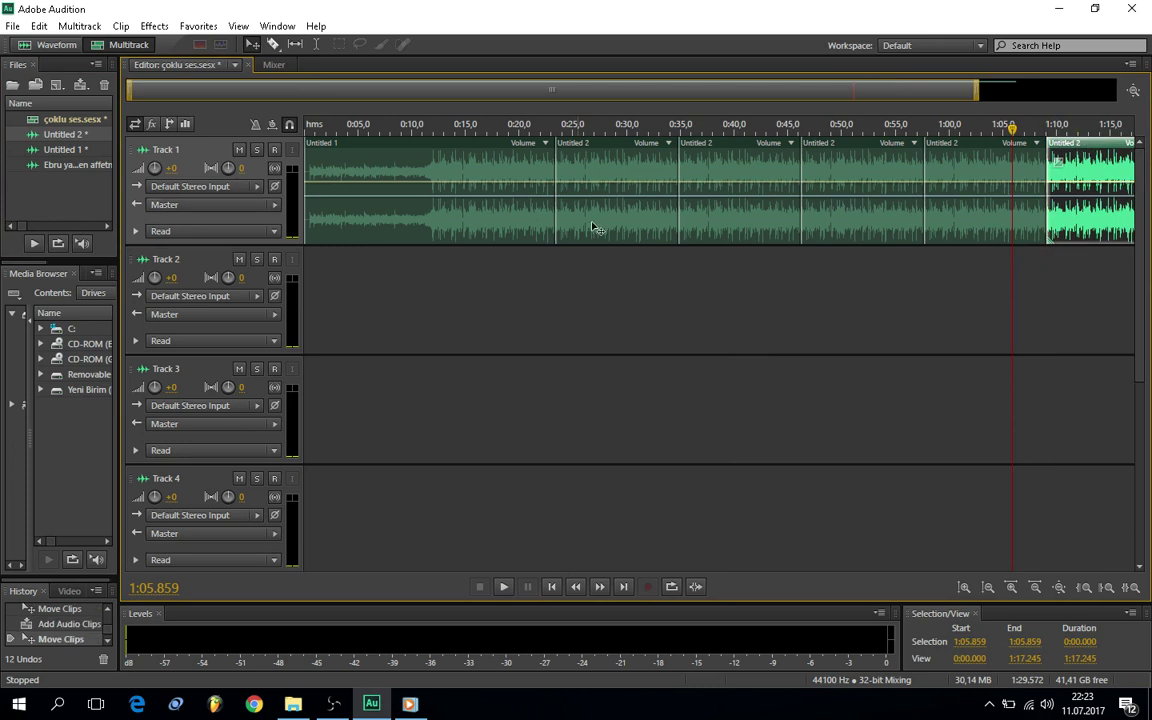
# - Extend Track 1 with a sixth and a seventh copy of Untitled 2, leaving no gaps between the clips
pyautogui.press('\\')
pyautogui.moveTo(42, 136); pyautogui.dragTo(1080, 165)
pyautogui.press('\\')
pyautogui.moveTo(67, 140); pyautogui.dragTo(1083, 162)
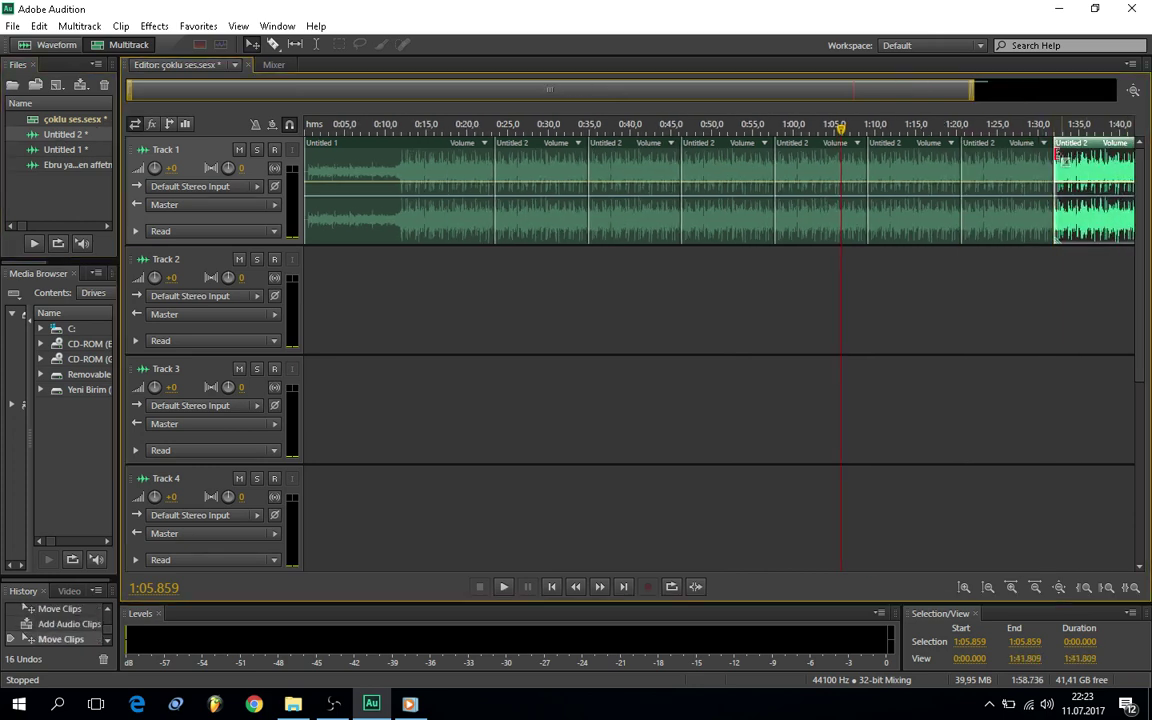
# - Duplicate all seven Untitled 2 clips on Track 1 and place the duplicates directly behind the last clip
pyautogui.click(1069, 128)
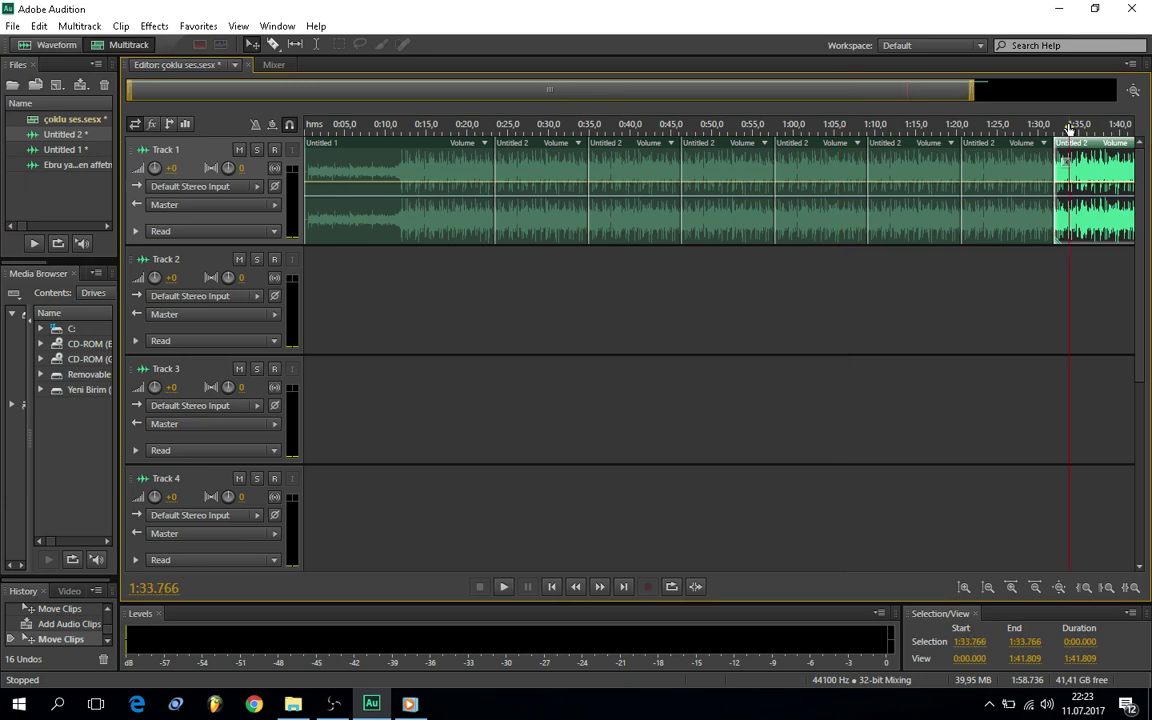
pyautogui.scroll(-1, 1060, 200)
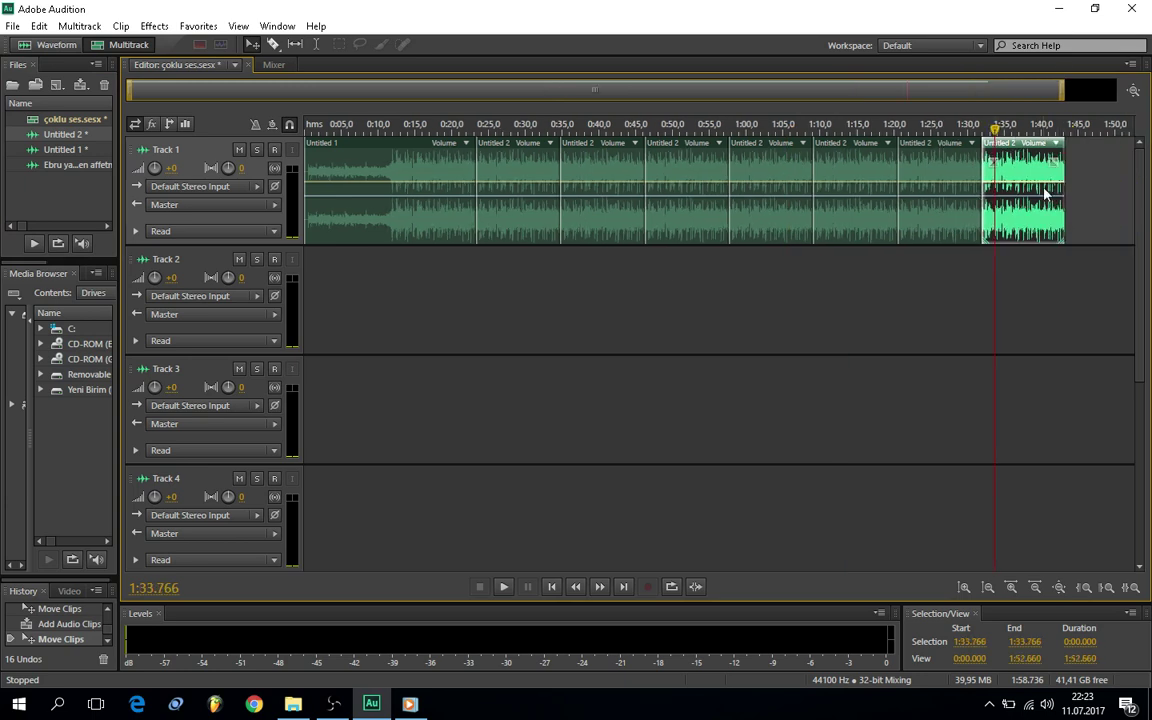
pyautogui.scroll(-1, 1045, 192)
pyautogui.moveTo(1075, 170)
pyautogui.mouseDown()
pyautogui.moveTo(1029, 193)
pyautogui.moveTo(609, 265)
pyautogui.moveTo(535, 231)
pyautogui.moveTo(677, 210)
pyautogui.moveTo(1097, 188)
pyautogui.moveTo(1073, 192)
pyautogui.mouseUp()
pyautogui.scroll(-2, 1041, 205)
pyautogui.scroll(-6, 1041, 205)
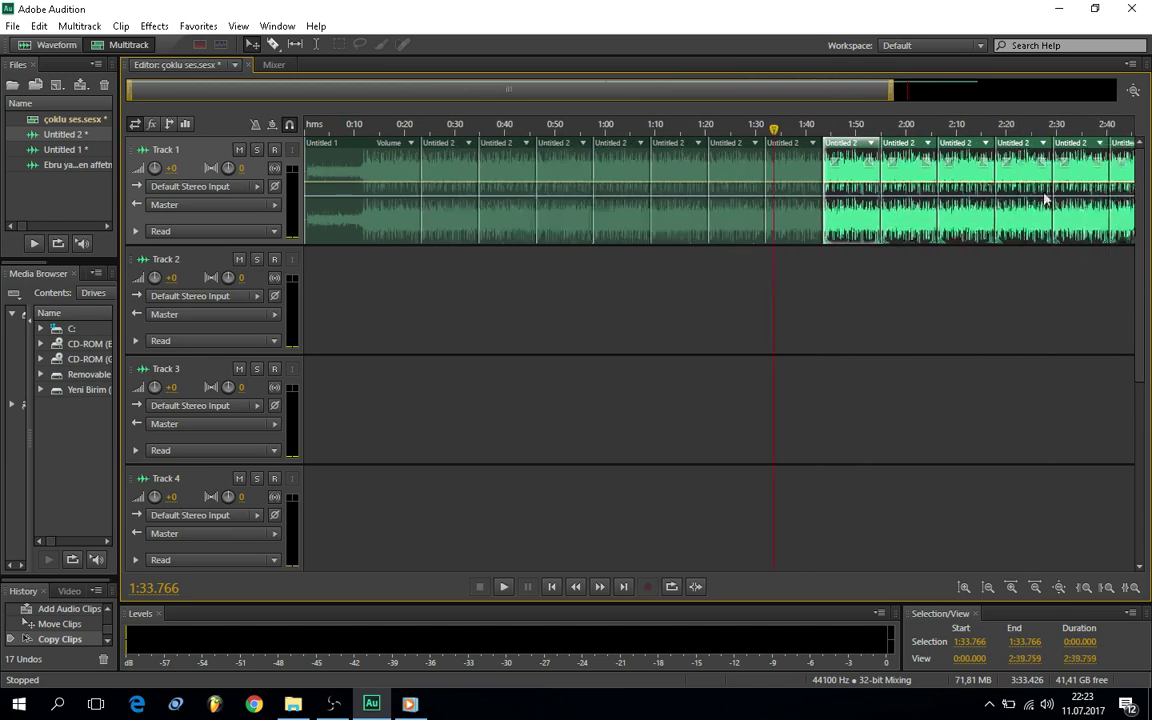
# - Copy the last two Untitled 2 clips directly behind the end of Track 1 and delete both copies
pyautogui.click(972, 130)
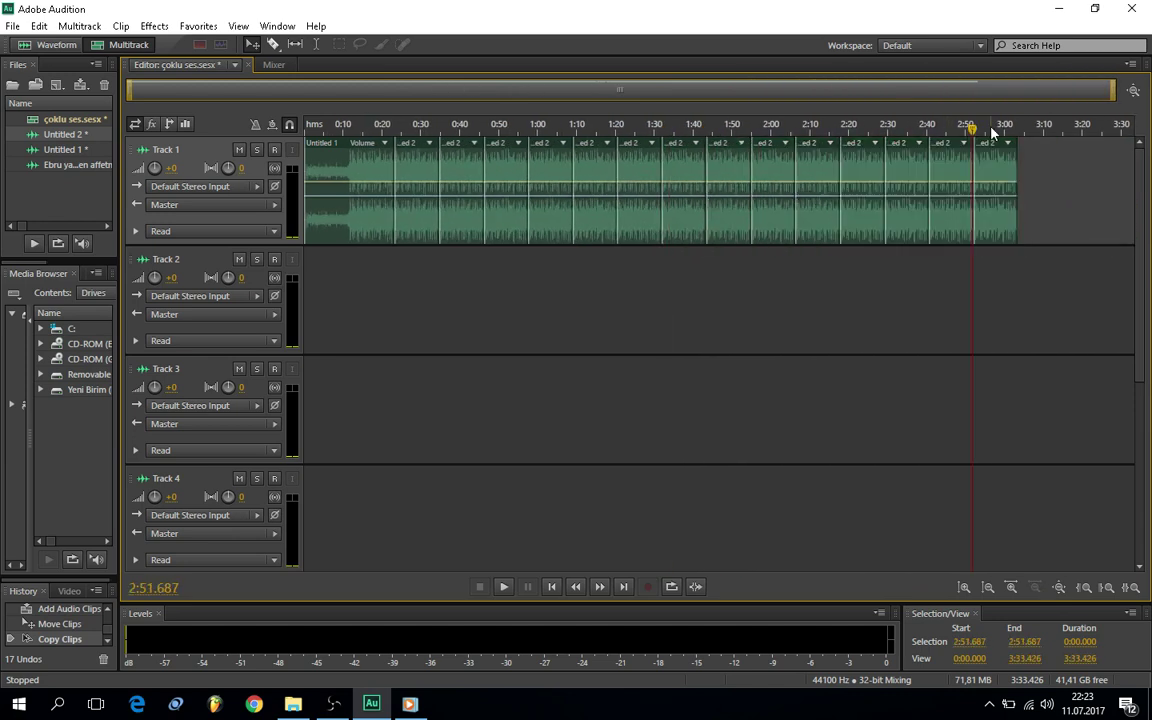
pyautogui.click(1016, 126)
pyautogui.click(992, 128)
pyautogui.scroll(6, 922, 139)
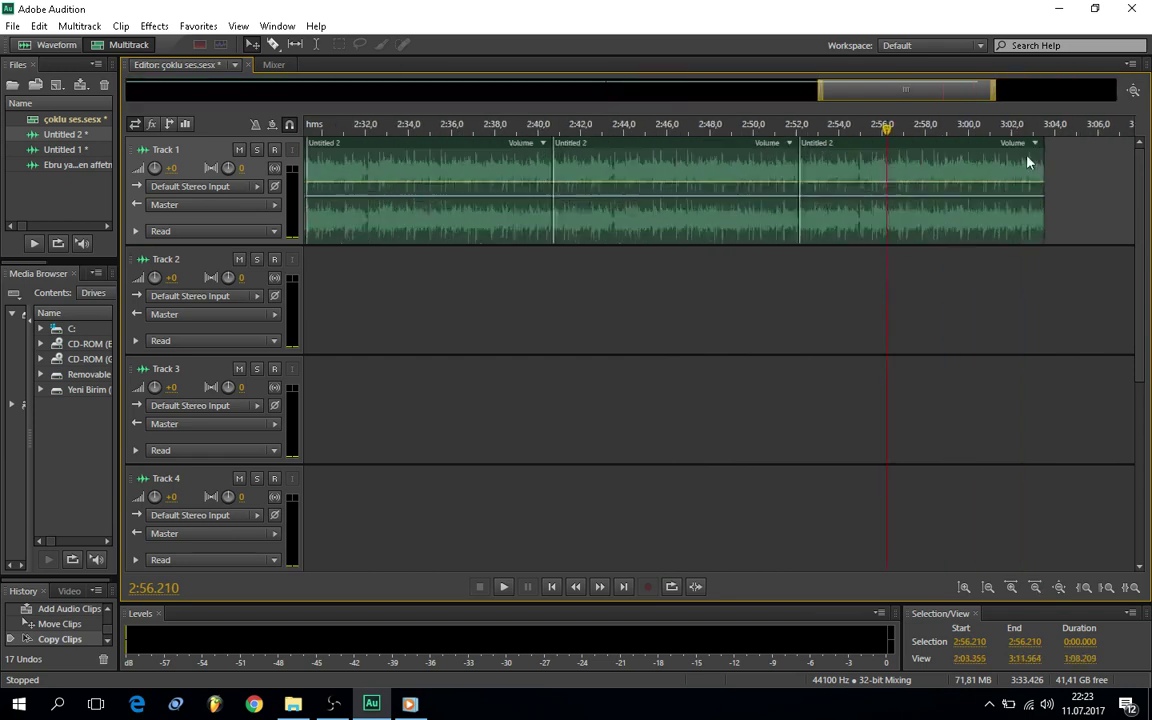
pyautogui.scroll(-5, 895, 205)
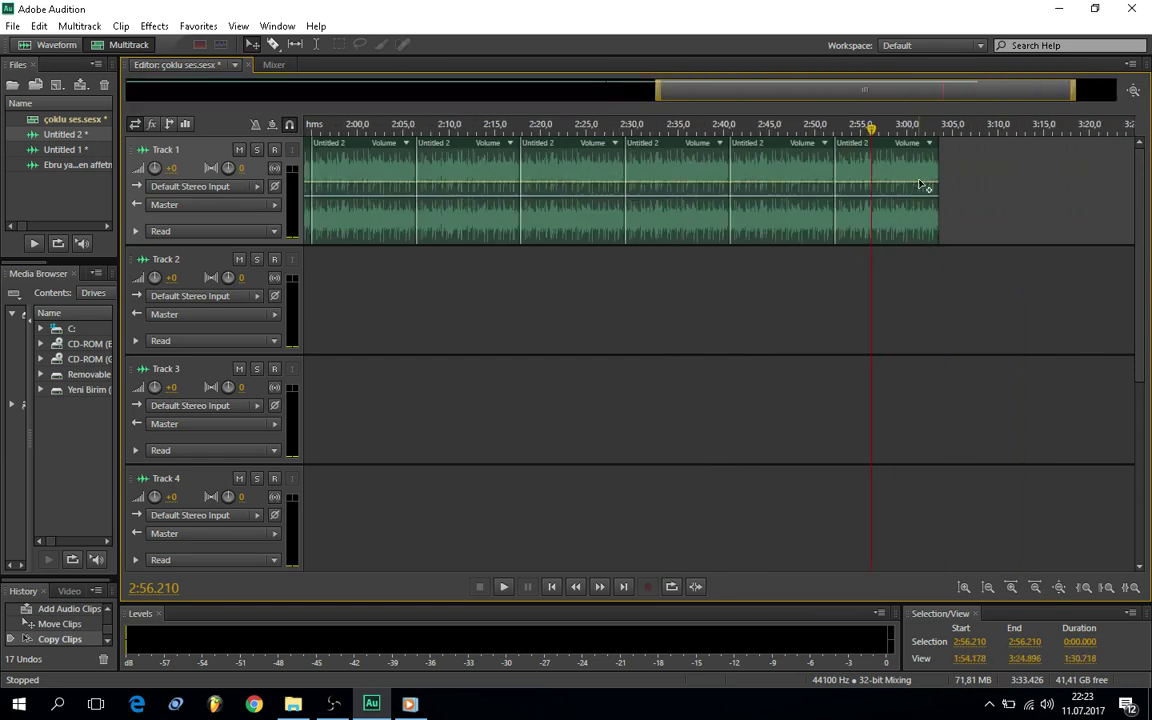
pyautogui.click(907, 182)
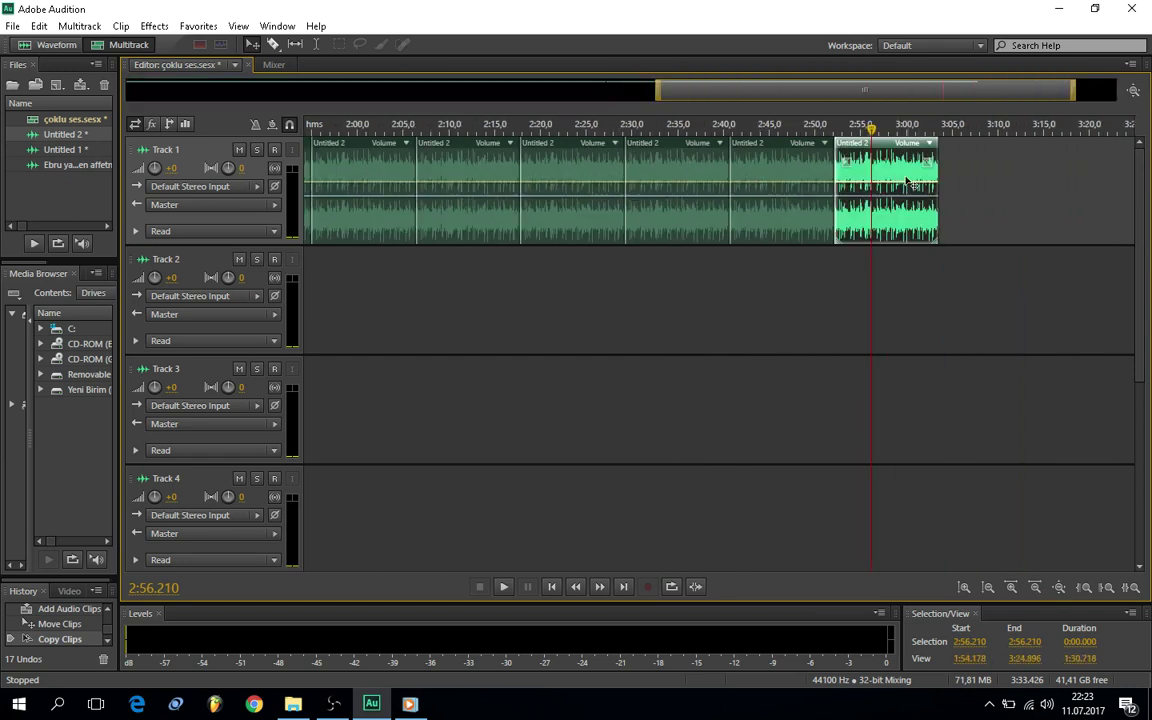
pyautogui.keyDown('ctrl'); pyautogui.click(775, 177); pyautogui.keyUp('ctrl')
pyautogui.moveTo(762, 174); pyautogui.dragTo(970, 178)
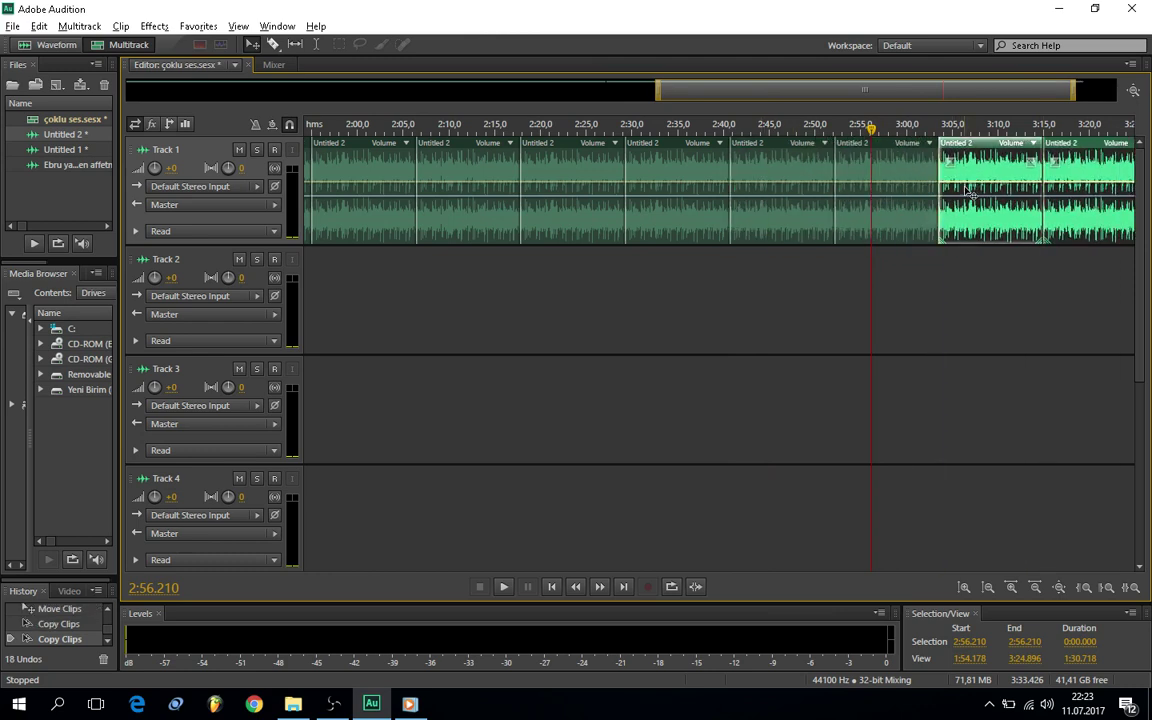
pyautogui.click(1060, 128)
pyautogui.scroll(-3, 884, 158)
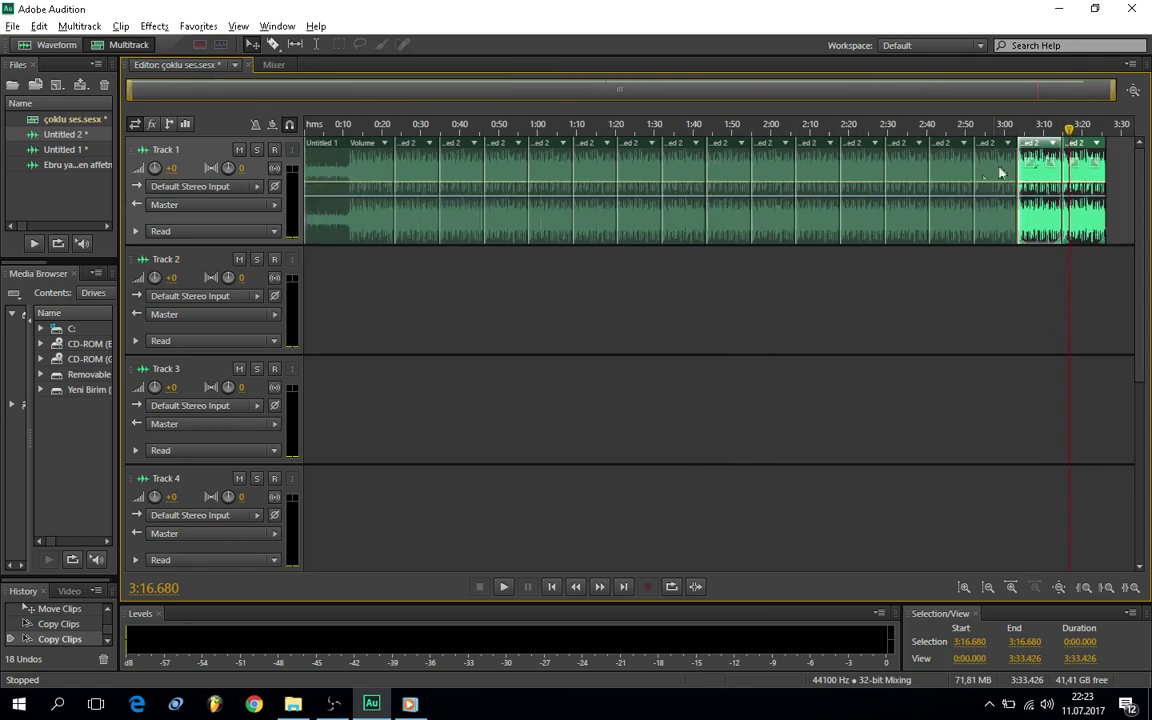
pyautogui.press('Delete')
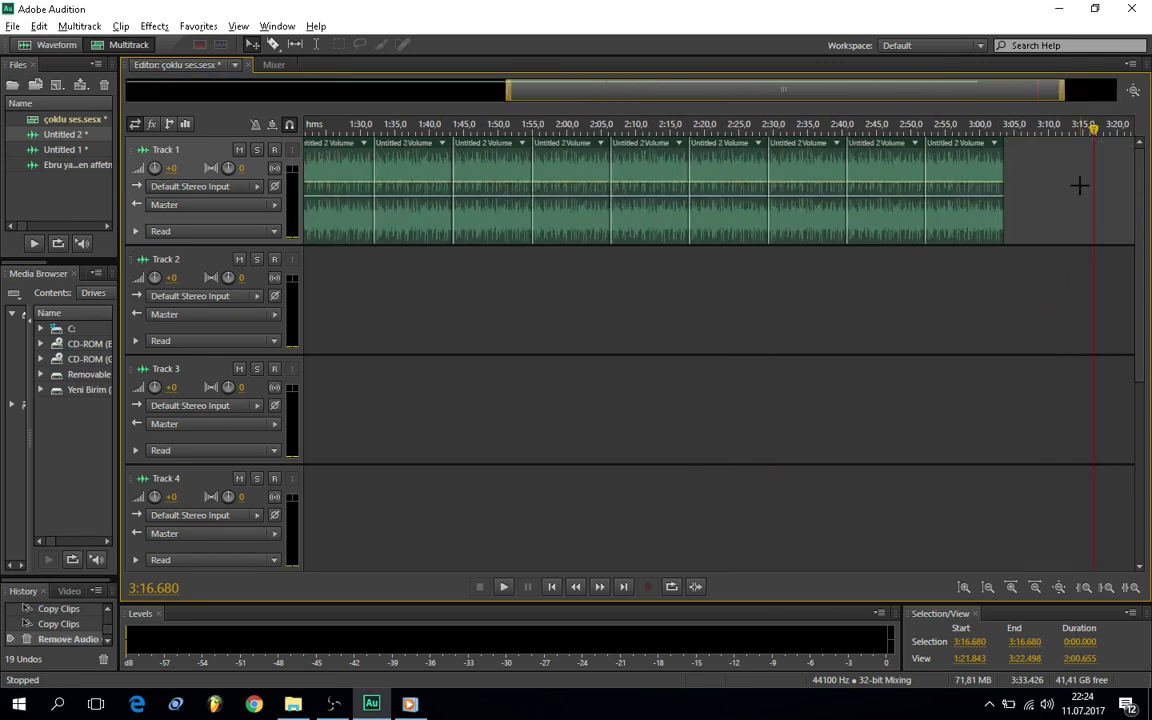
# - Copy only the last Untitled 2 clip directly behind the end of Track 1 and play part of the new copy
pyautogui.moveTo(968, 175); pyautogui.dragTo(1033, 180)
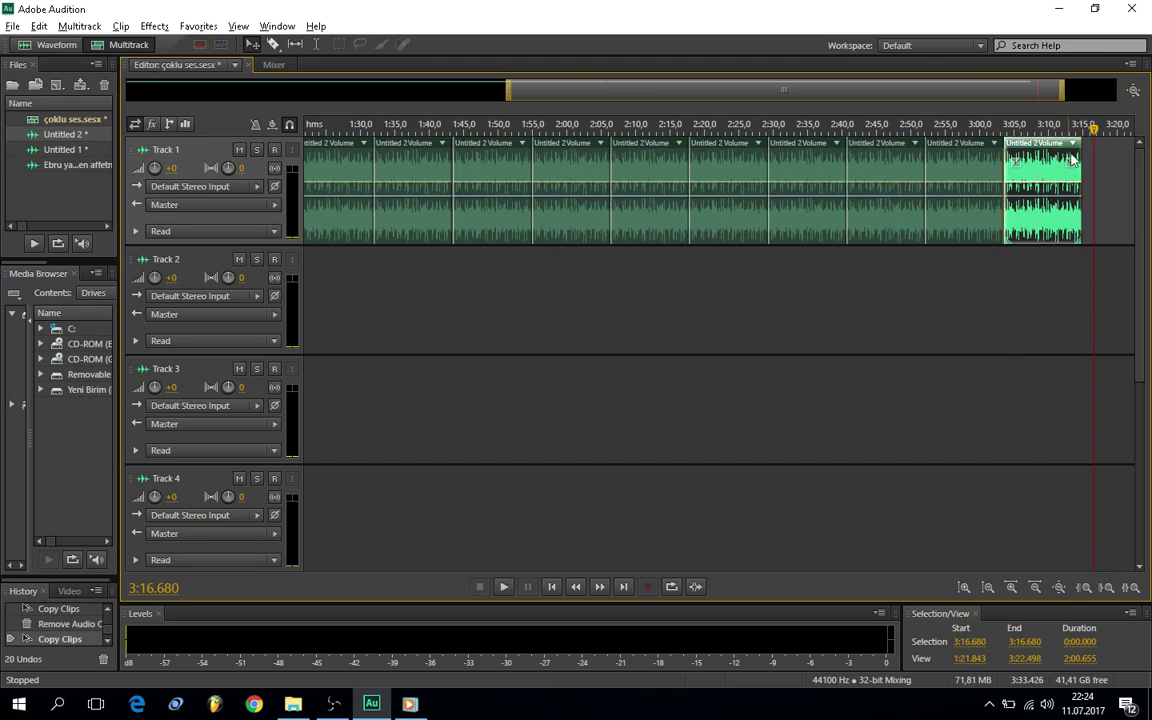
pyautogui.scroll(3, 1030, 140)
pyautogui.press('space')
pyautogui.press('space')
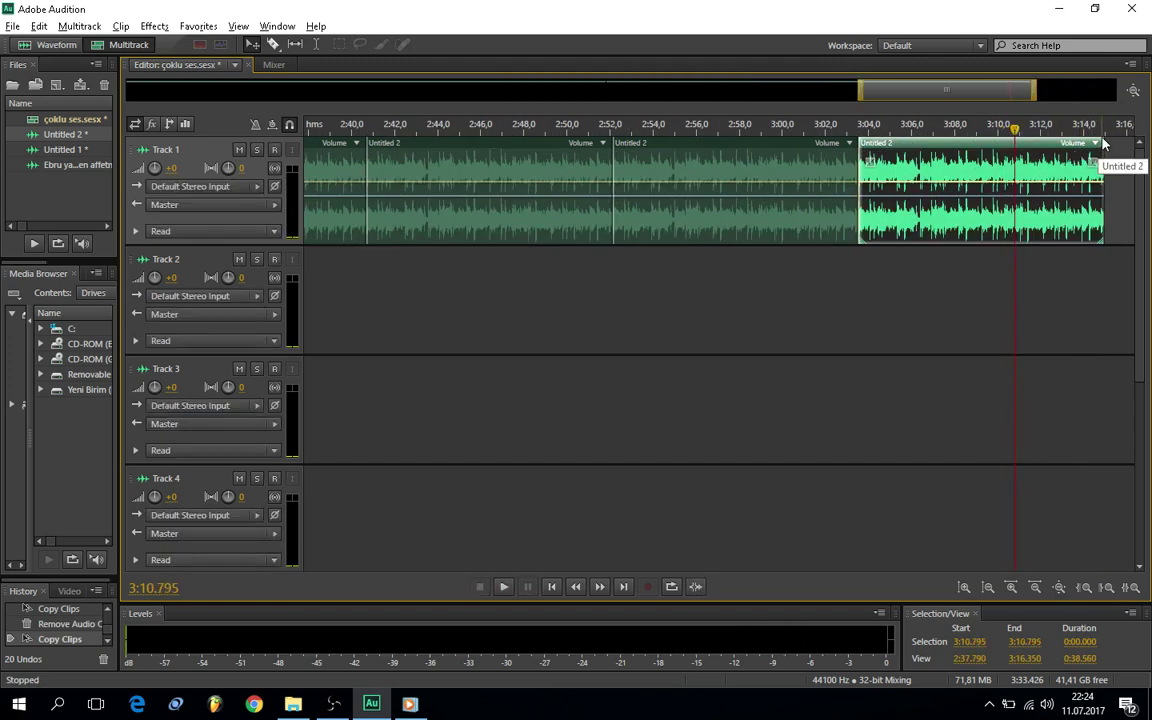
# - Try a volume fade to silence on the last clip from about 3:13.7 to its end, and play the ending from 3:10.8
pyautogui.click(1066, 189)
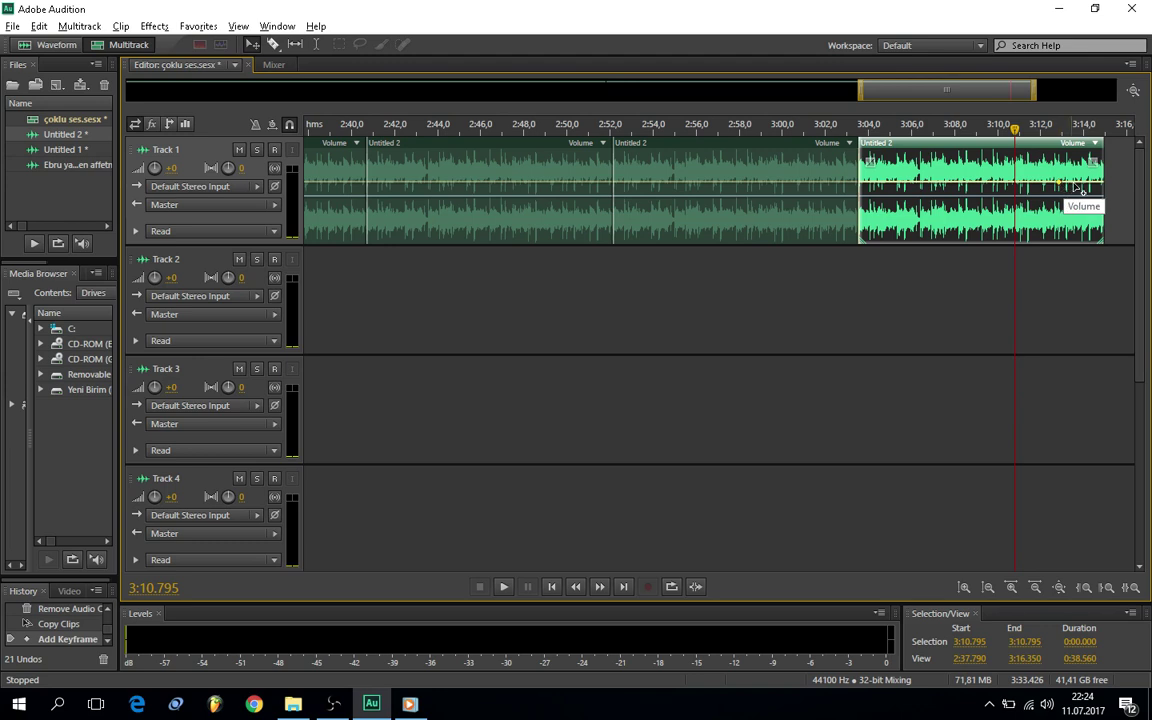
pyautogui.hotkey('ctrl', 'z')
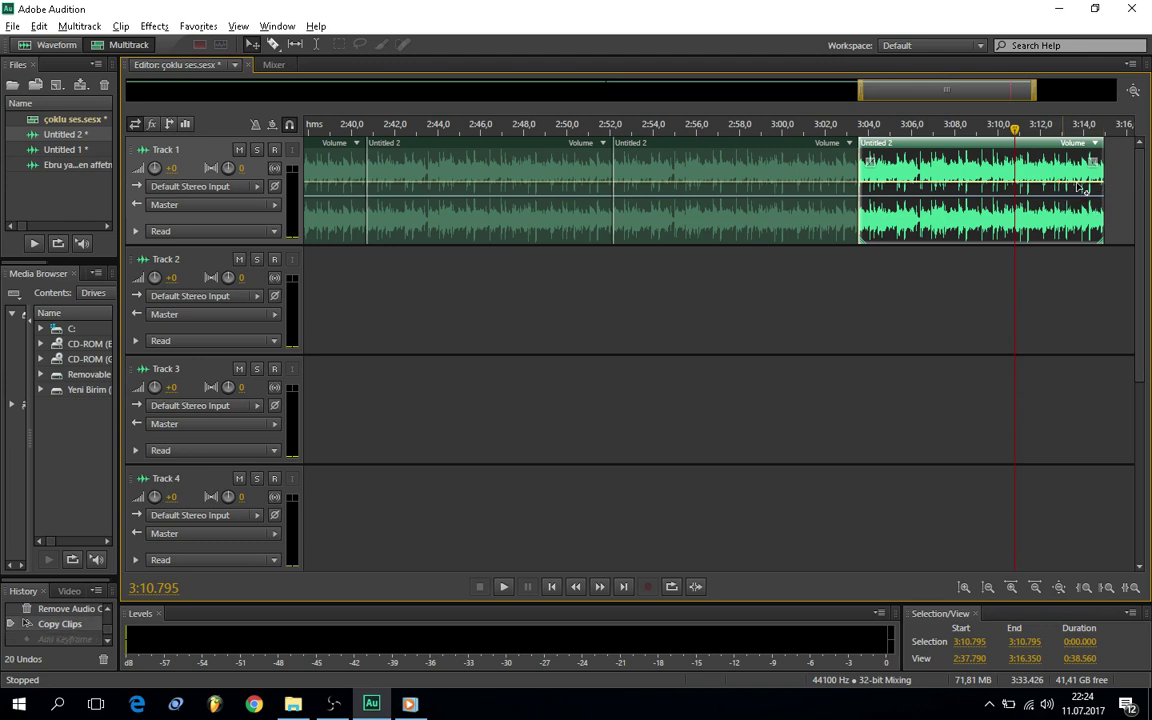
pyautogui.scroll(3, 1075, 188)
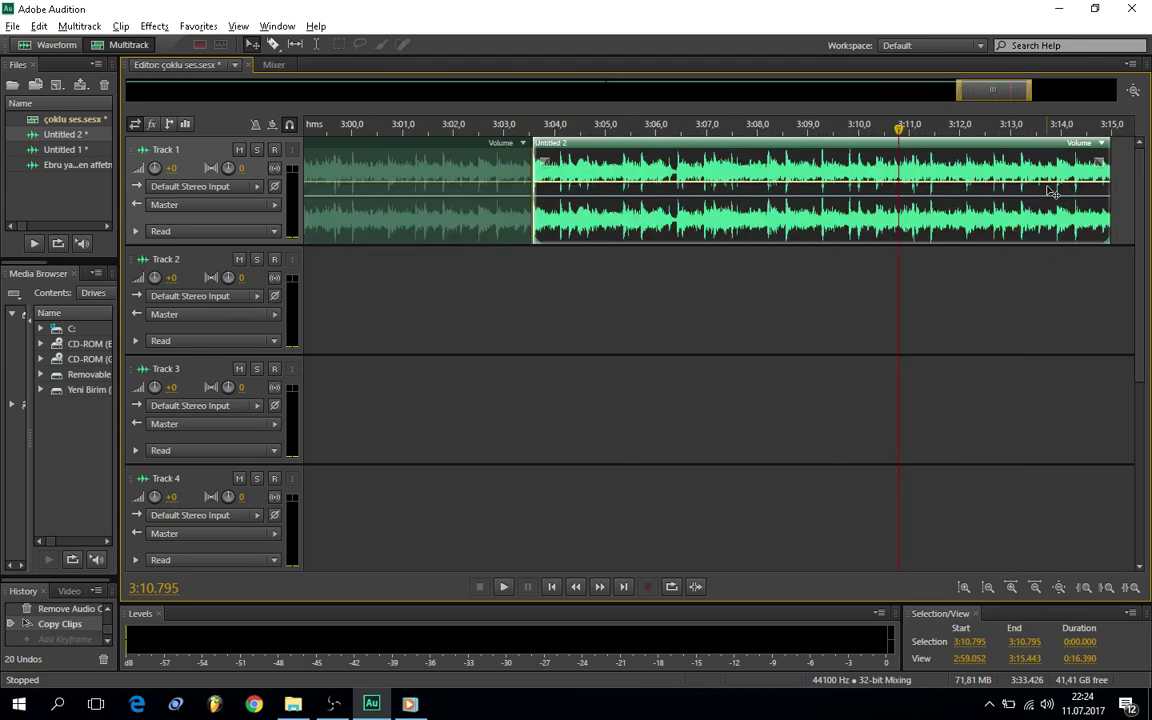
pyautogui.click(1051, 186)
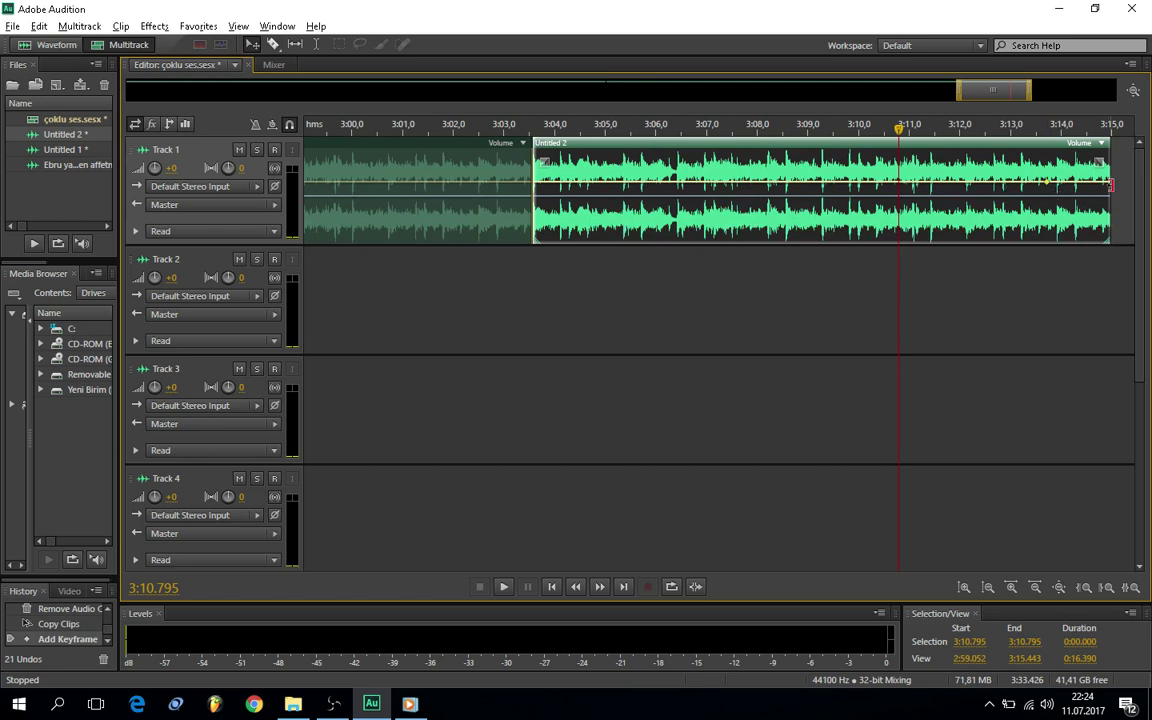
pyautogui.moveTo(1110, 187); pyautogui.dragTo(1108, 237)
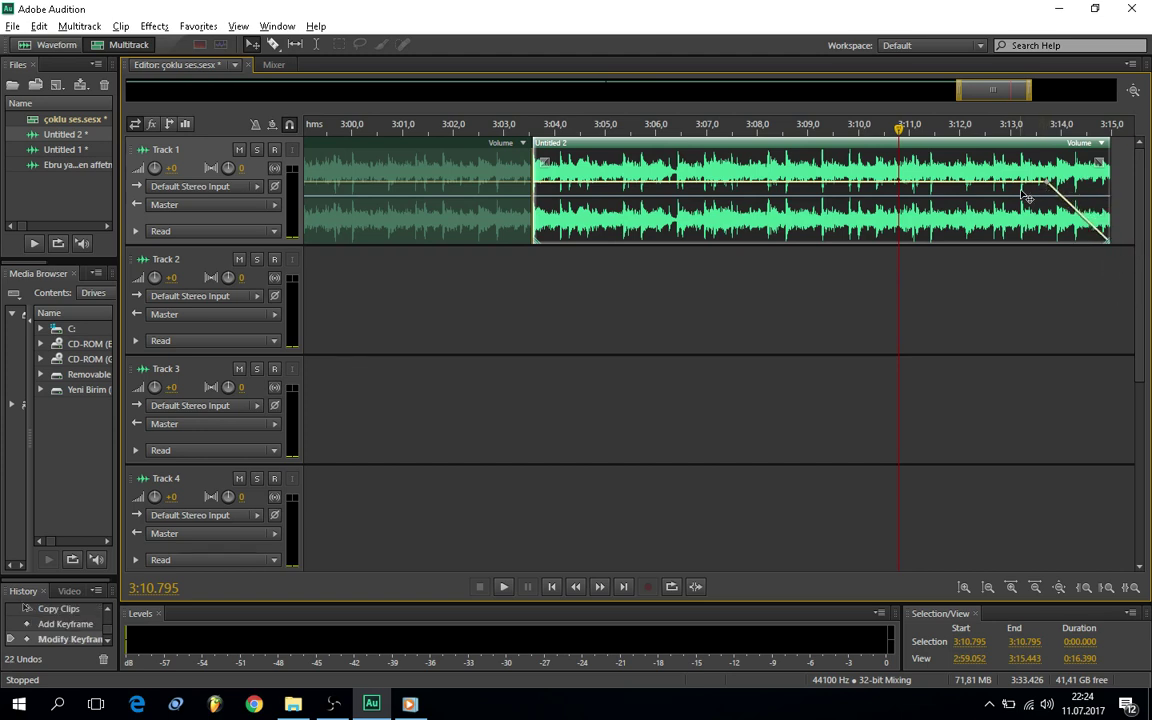
pyautogui.press('space')
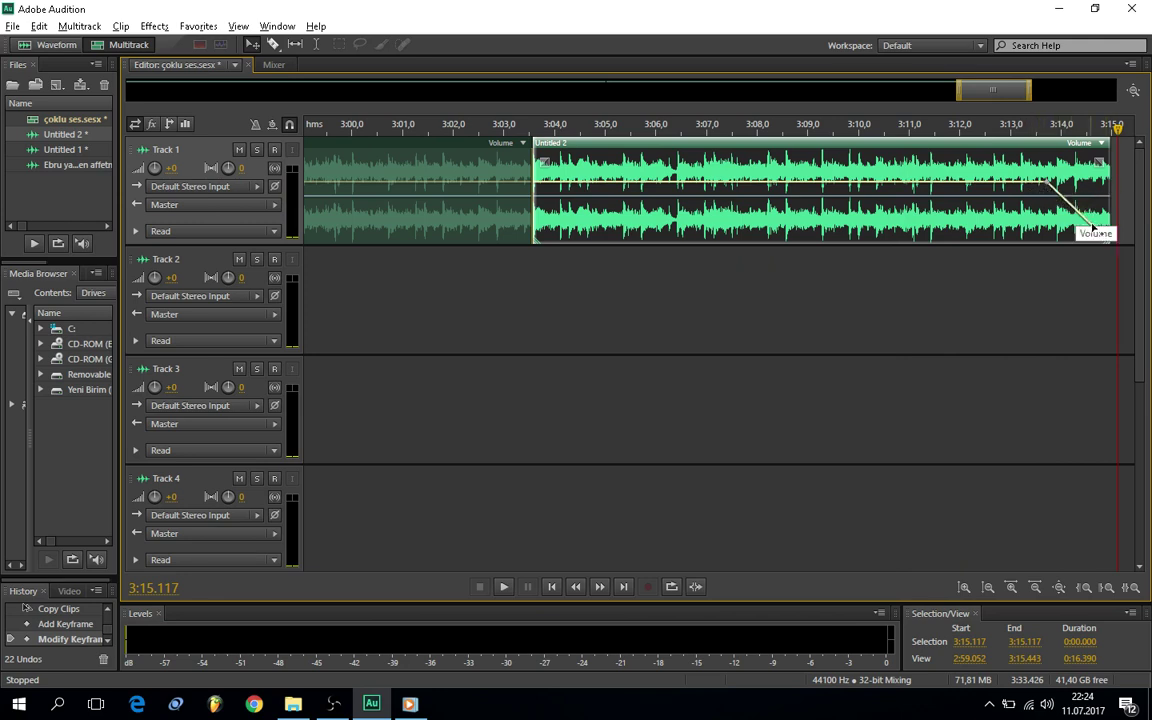
# - Undo both volume keyframe edits of the short fade-out on the last clip
pyautogui.moveTo(1037, 186); pyautogui.dragTo(1050, 187)
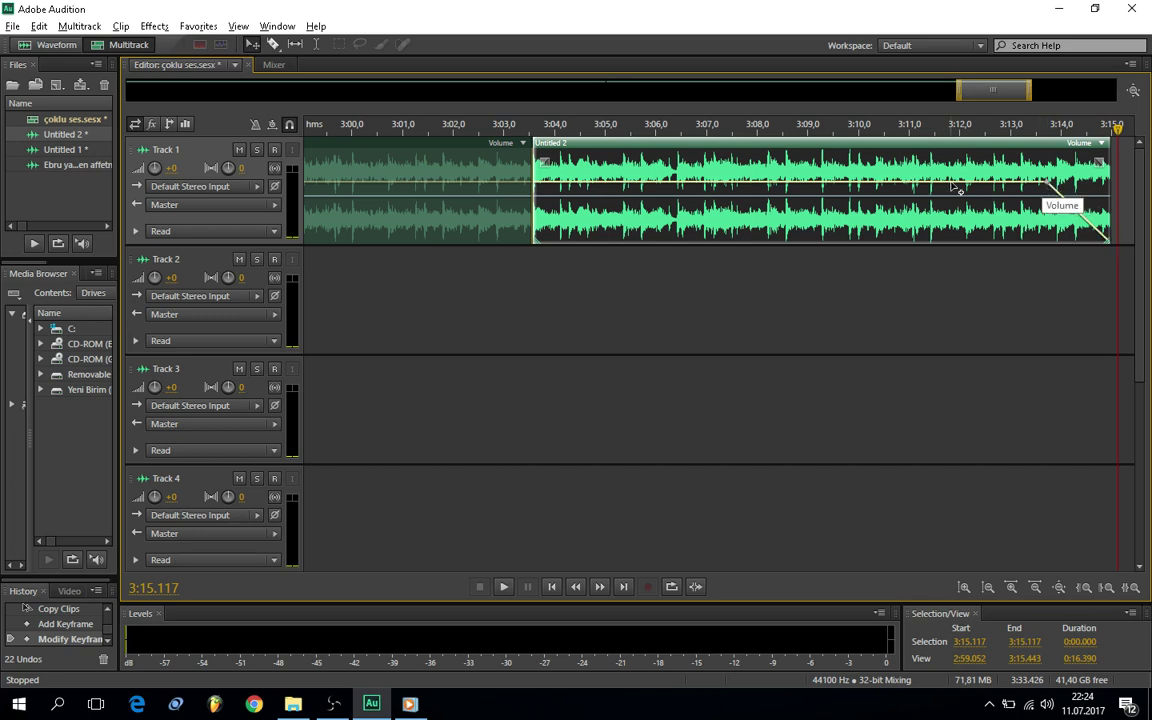
pyautogui.hotkey('ctrl', 'z')
pyautogui.hotkey('ctrl', 'z')
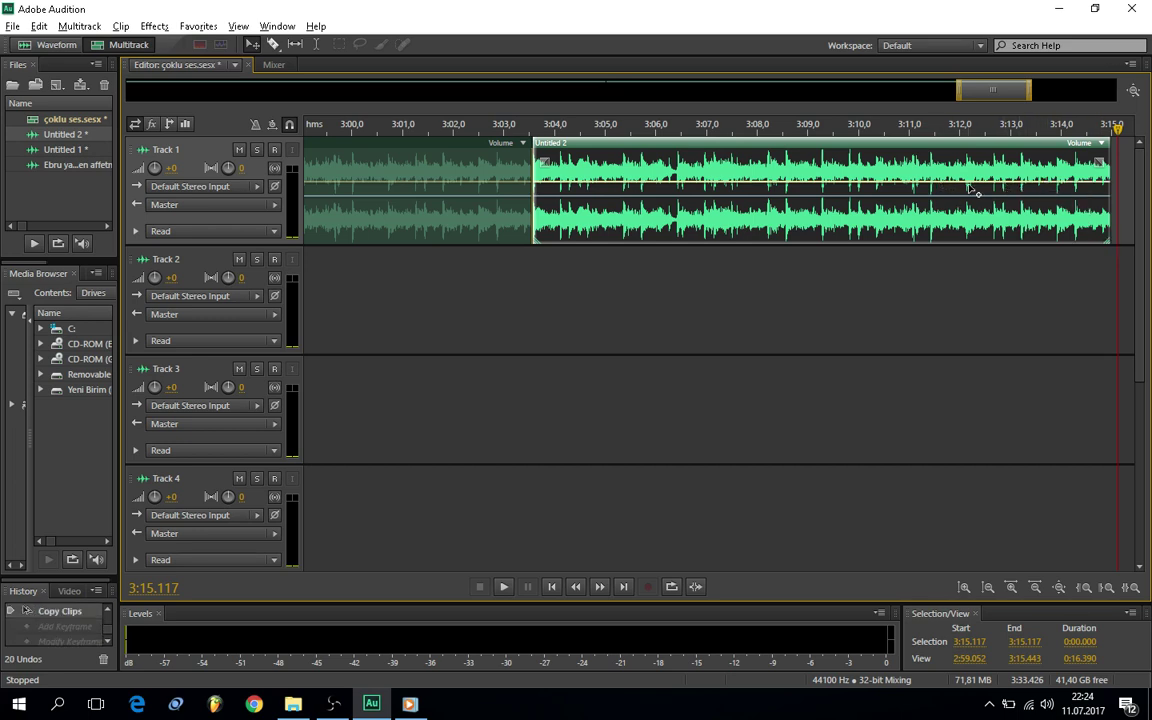
# - Fade the last Untitled 2 clip's volume down to silence from about 3:11.4 to the clip's end
pyautogui.click(930, 187)
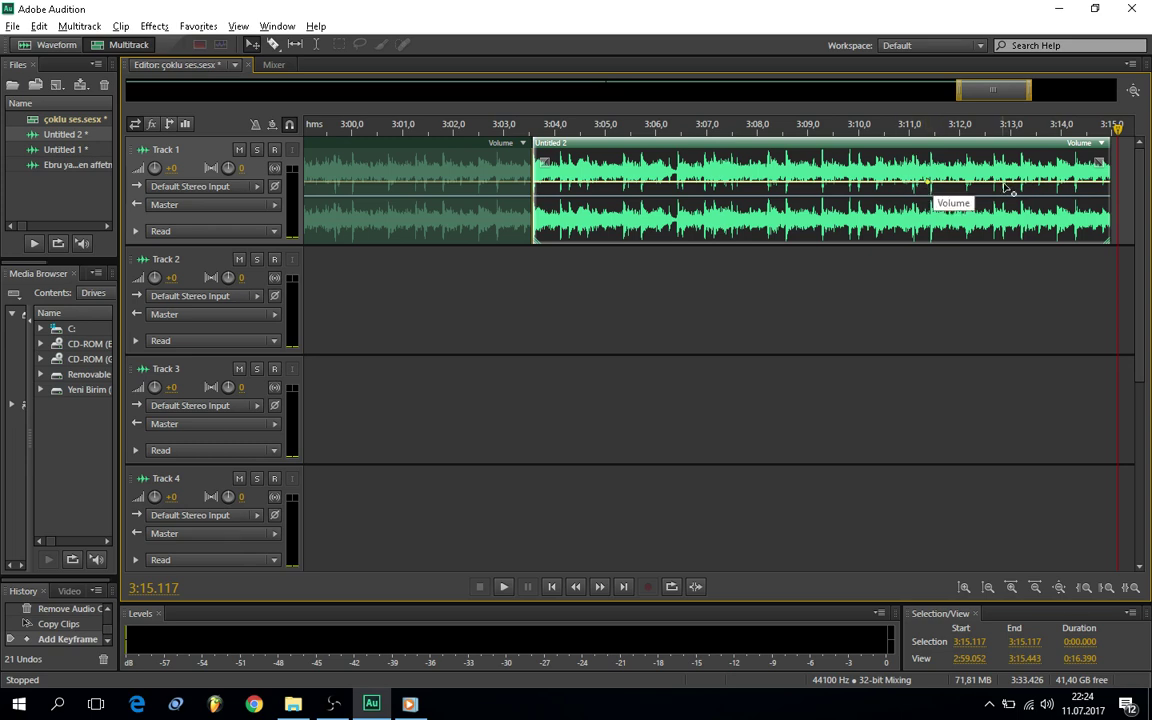
pyautogui.moveTo(1108, 187); pyautogui.dragTo(1108, 244)
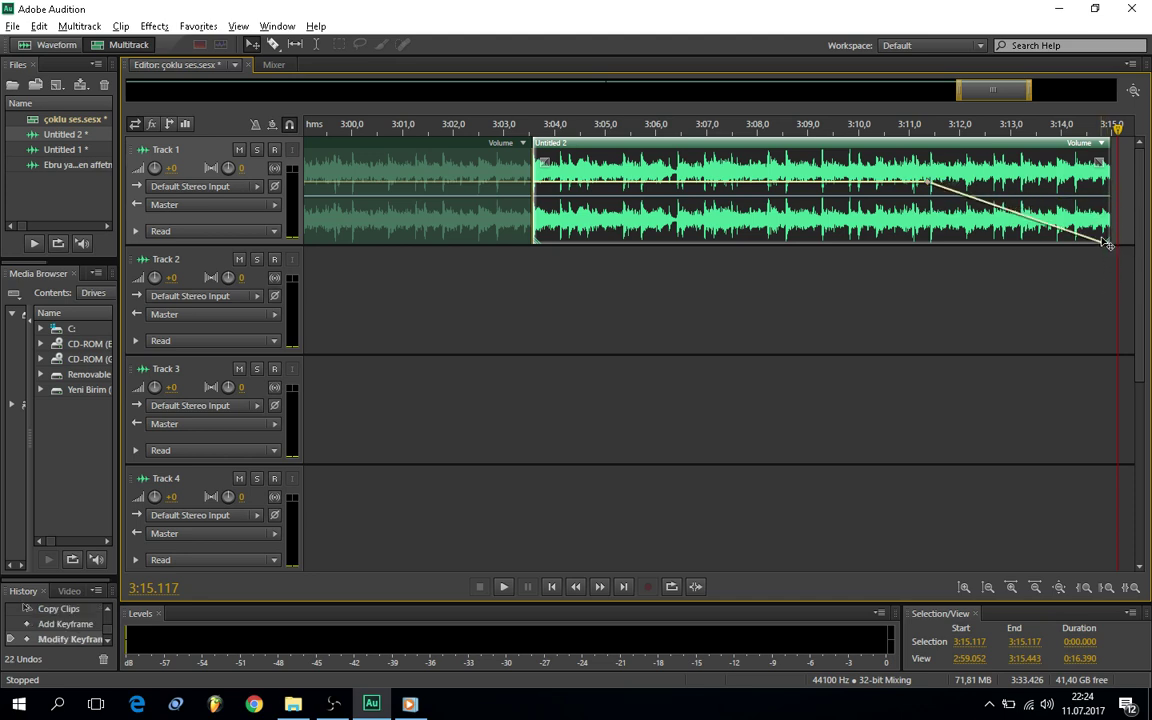
# - Play the fade-out ending from about 3:10.1, and play the joined clips from about 0:44.8
pyautogui.click(866, 128)
pyautogui.press('space')
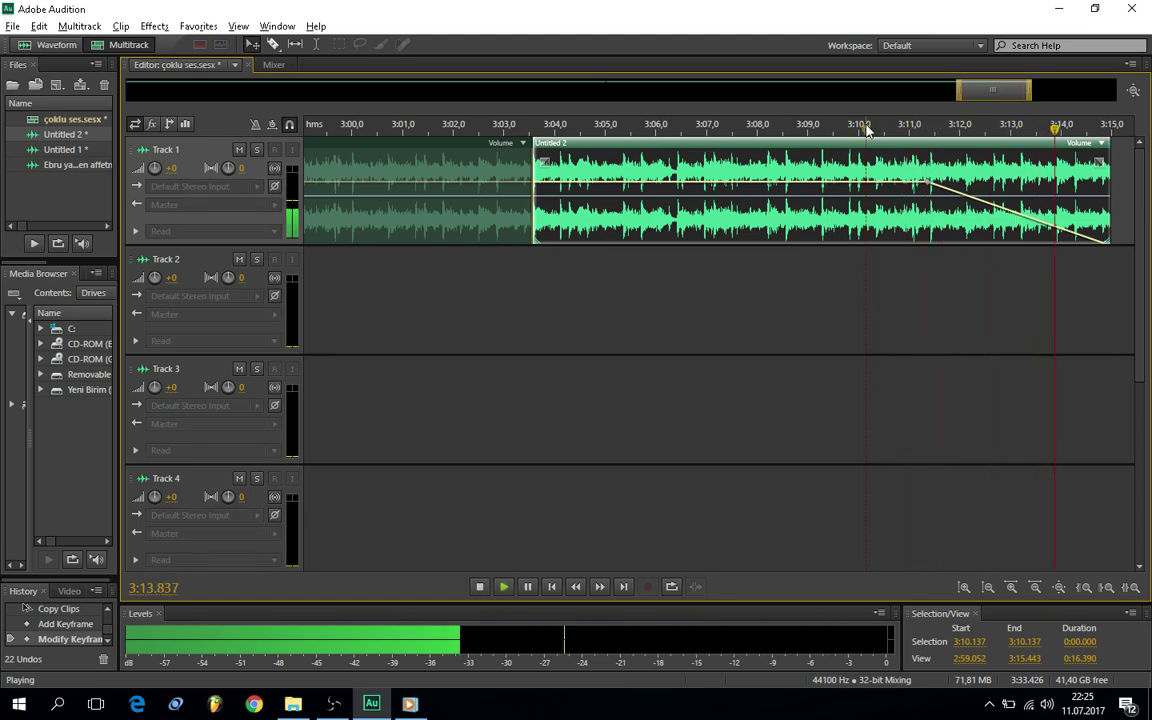
pyautogui.press('\\')
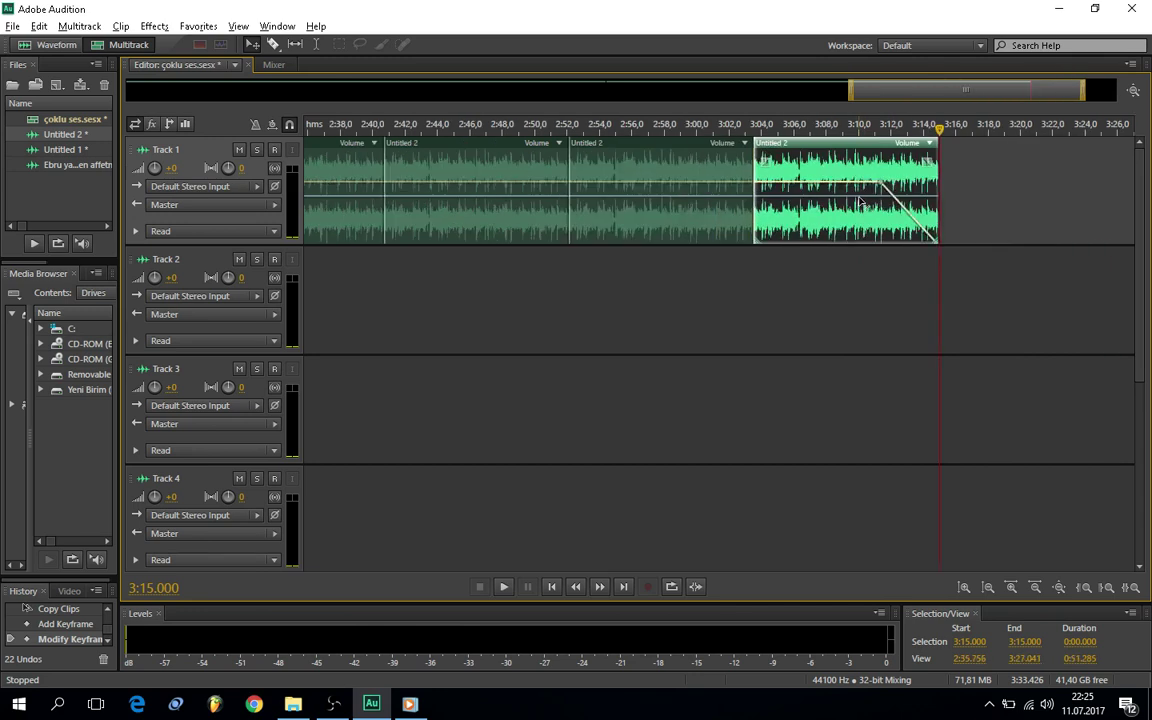
pyautogui.click(479, 125)
pyautogui.press('space')
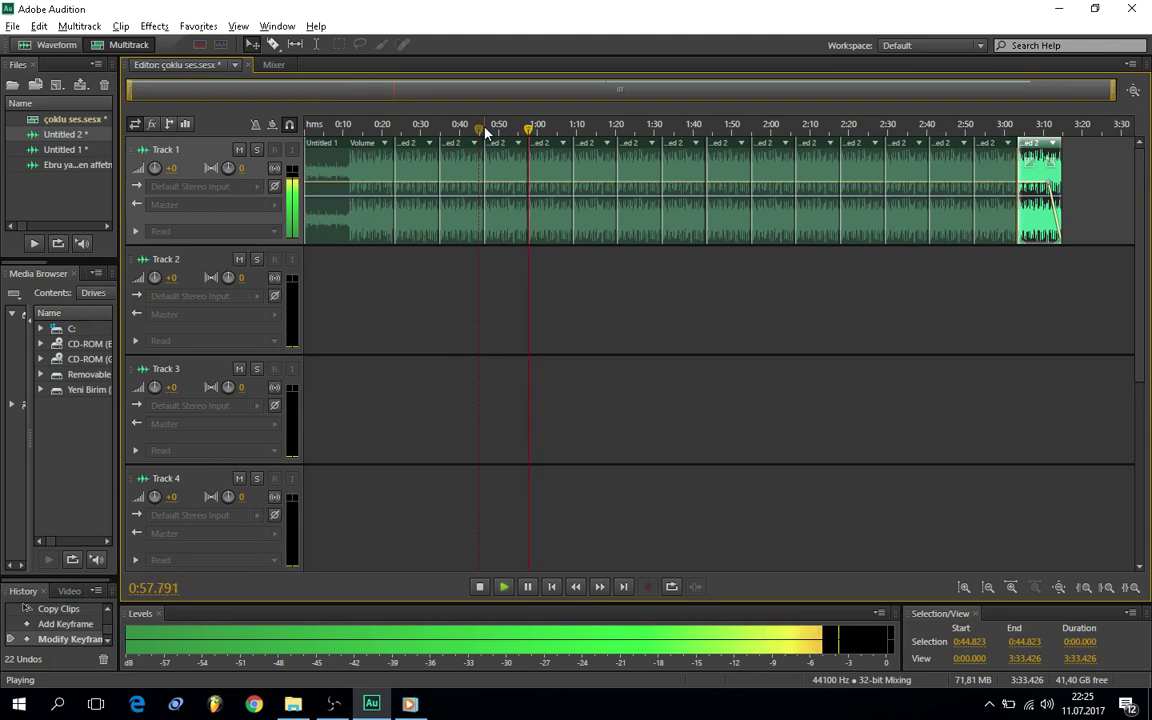
pyautogui.press('space')
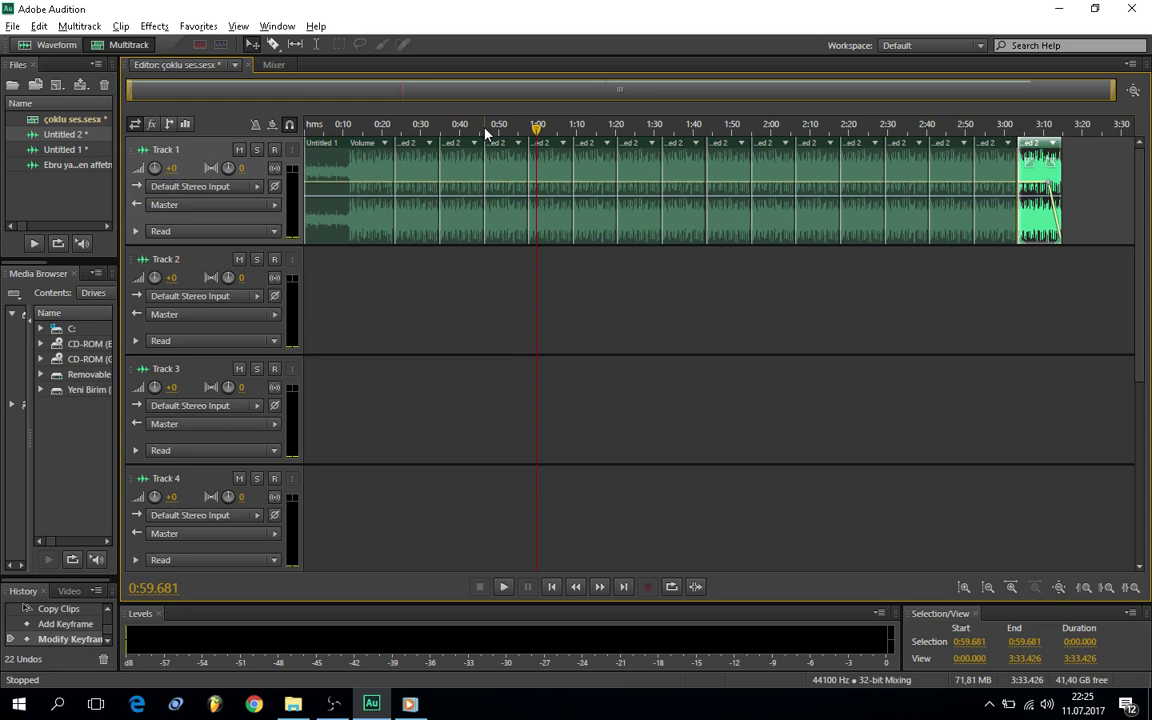
pyautogui.click(12, 27)
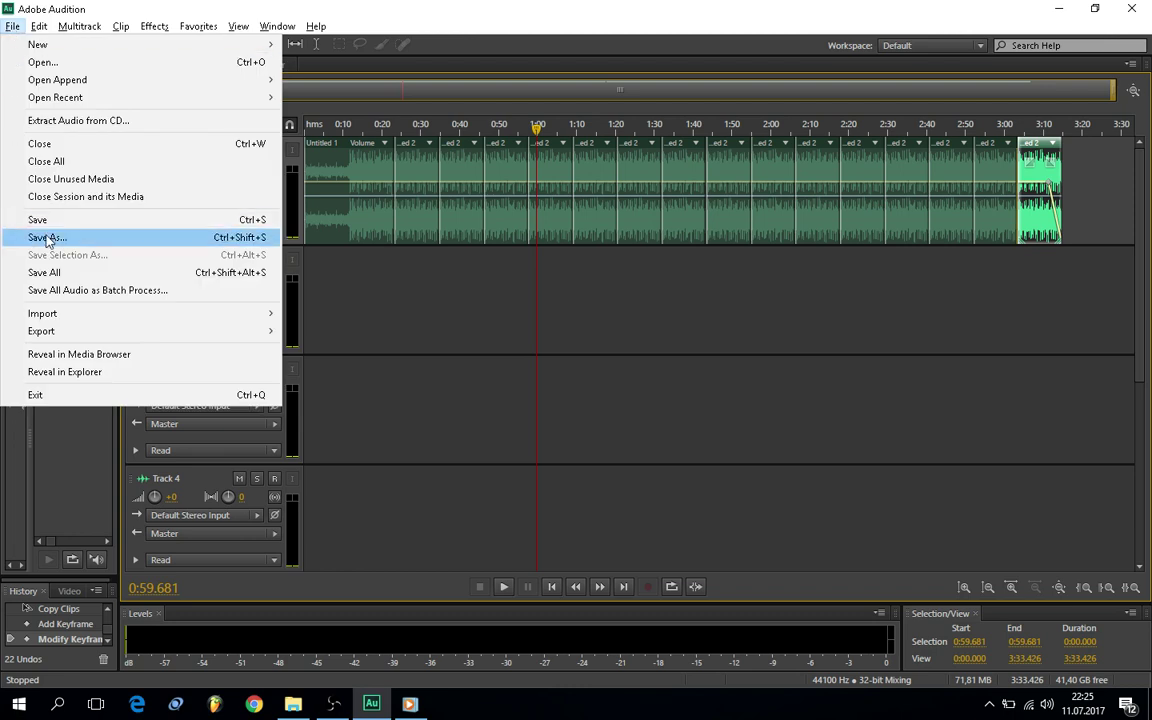
pyautogui.moveTo(123, 338)
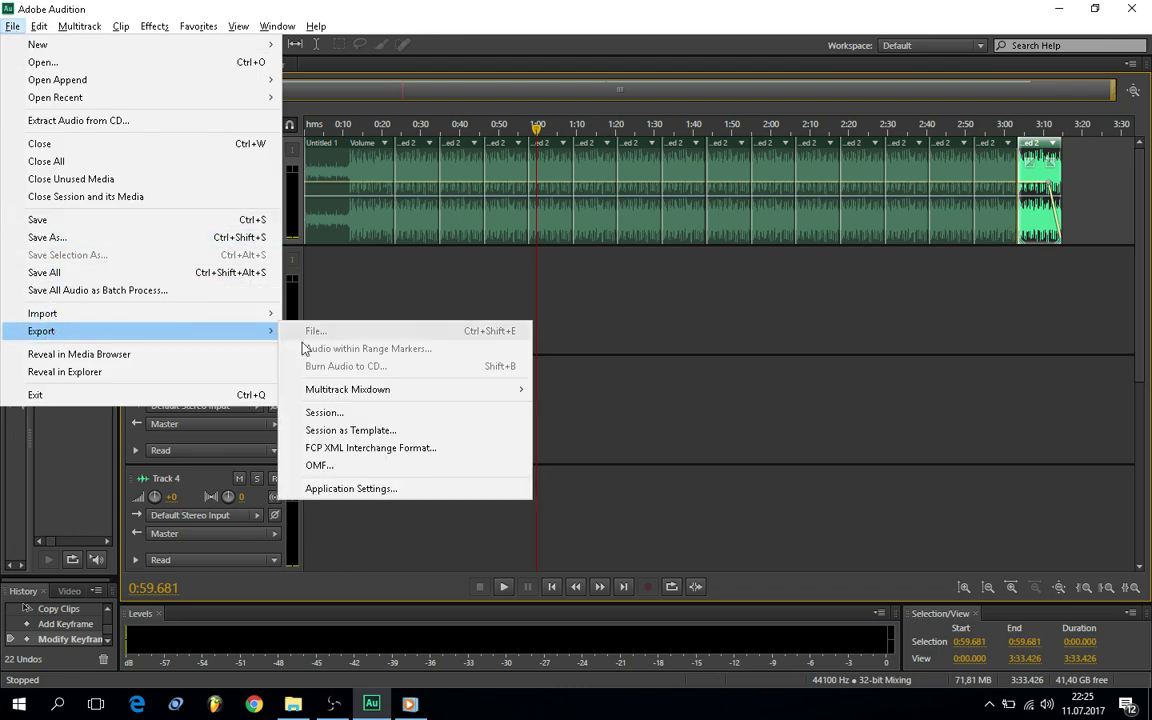
pyautogui.moveTo(321, 391)
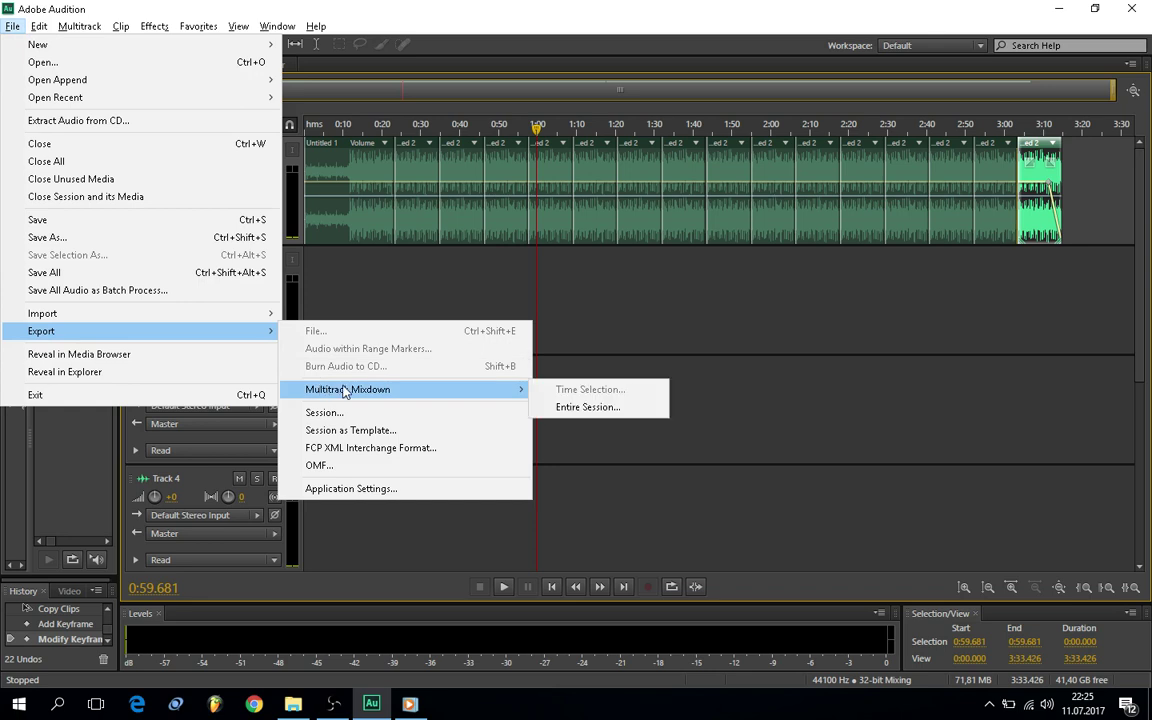
pyautogui.click(310, 412)
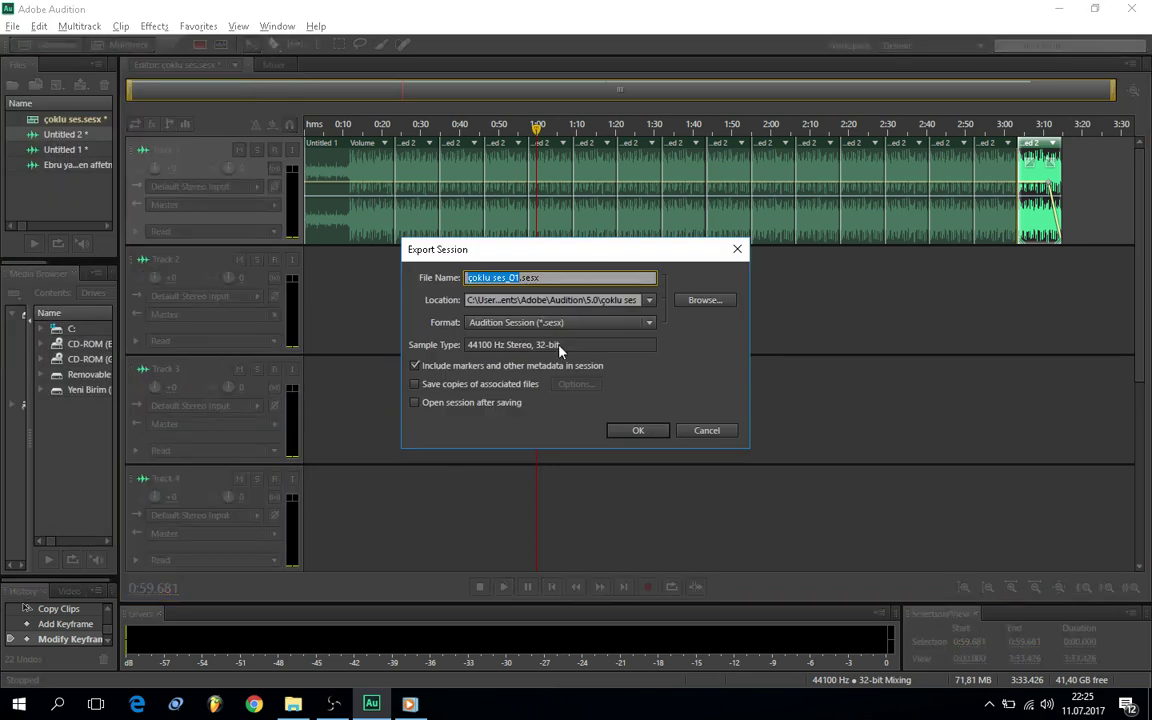
pyautogui.click(561, 325)
pyautogui.click(600, 337)
pyautogui.click(649, 301)
pyautogui.click(655, 312)
pyautogui.click(714, 432)
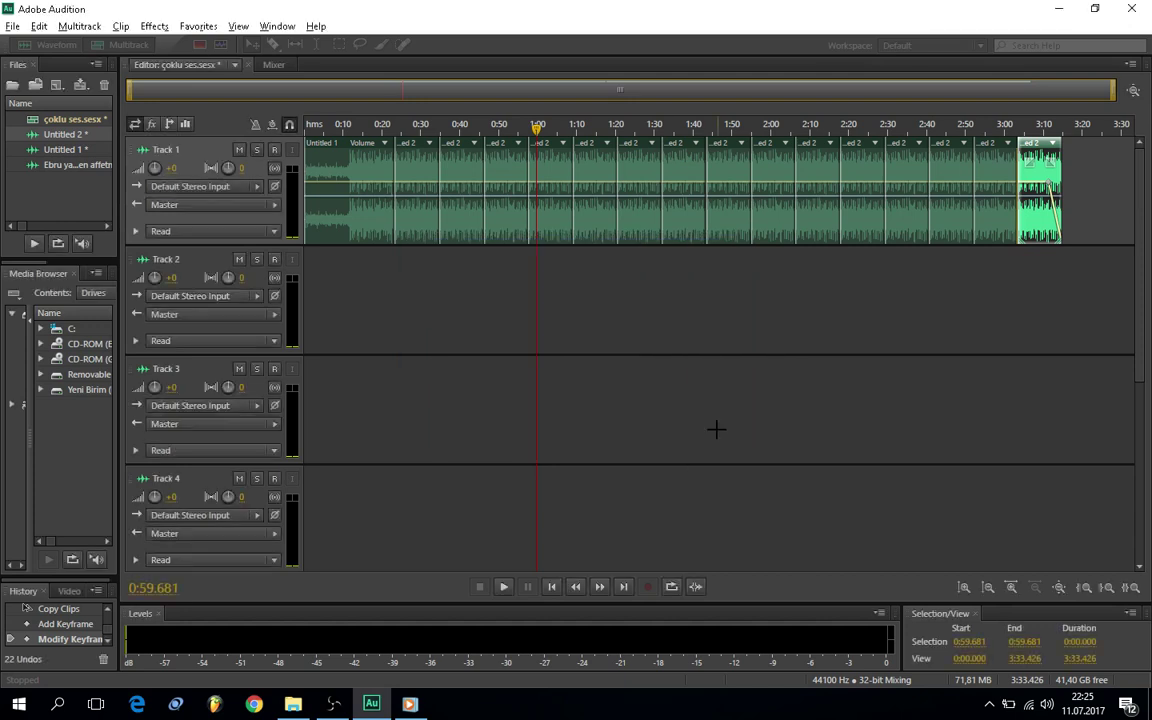
pyautogui.click(12, 26)
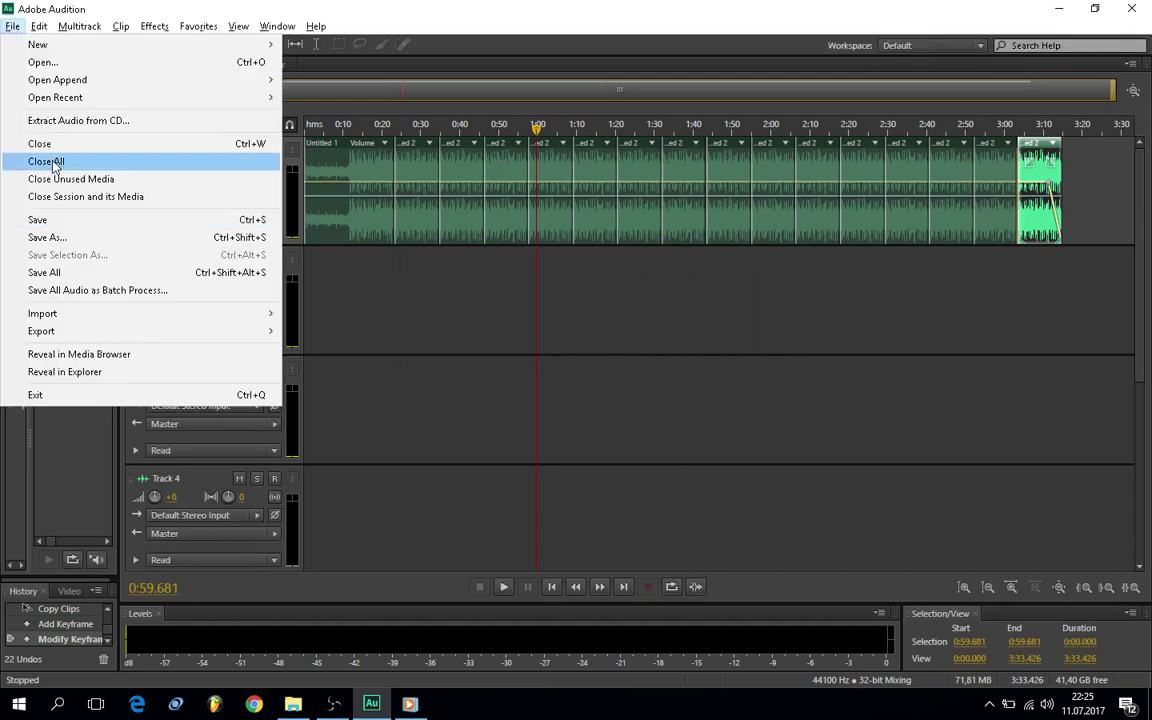
pyautogui.click(58, 235)
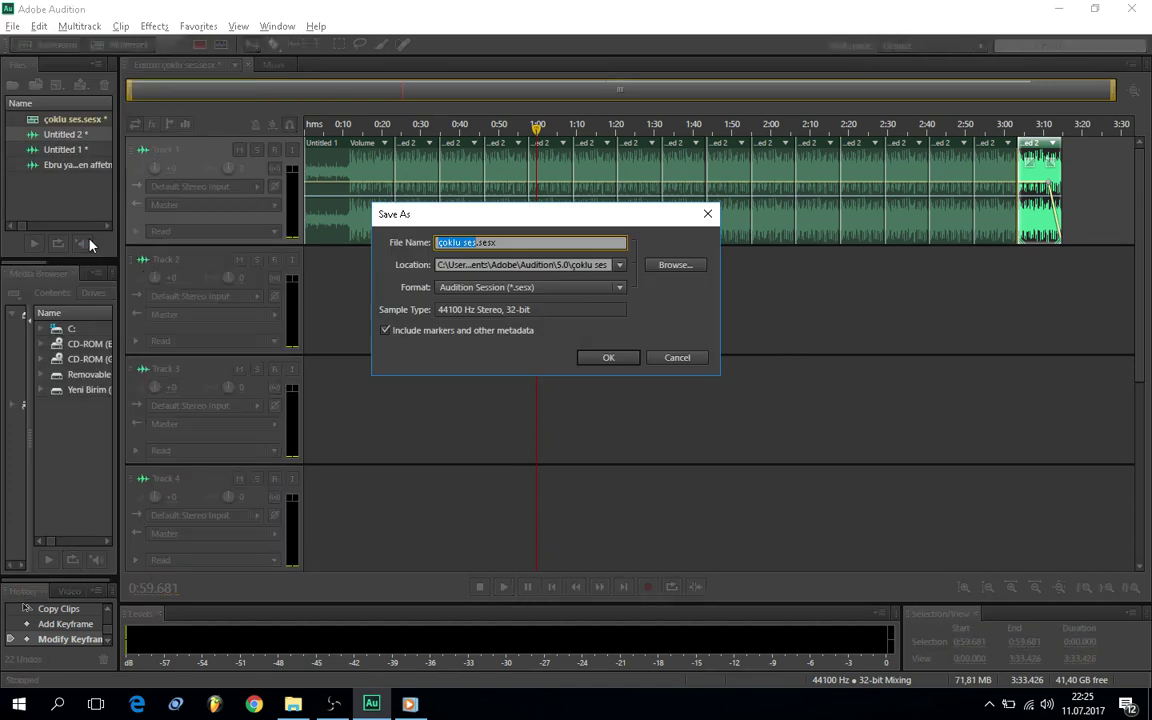
pyautogui.click(568, 288)
pyautogui.click(580, 303)
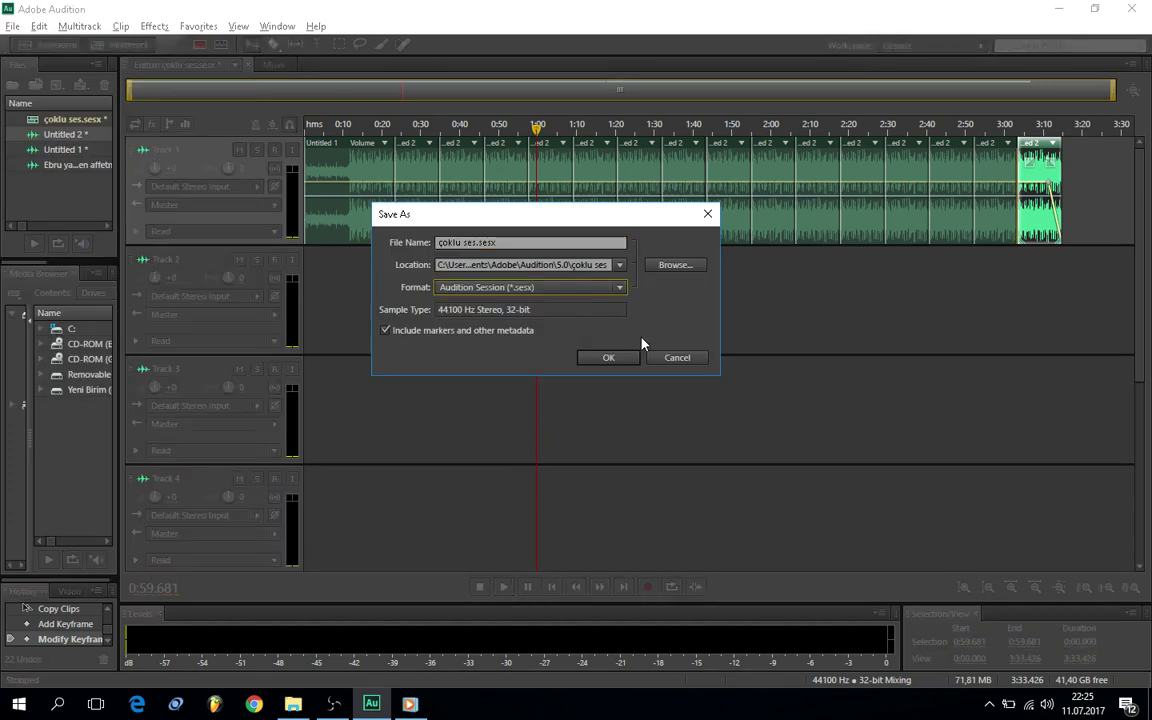
pyautogui.click(670, 267)
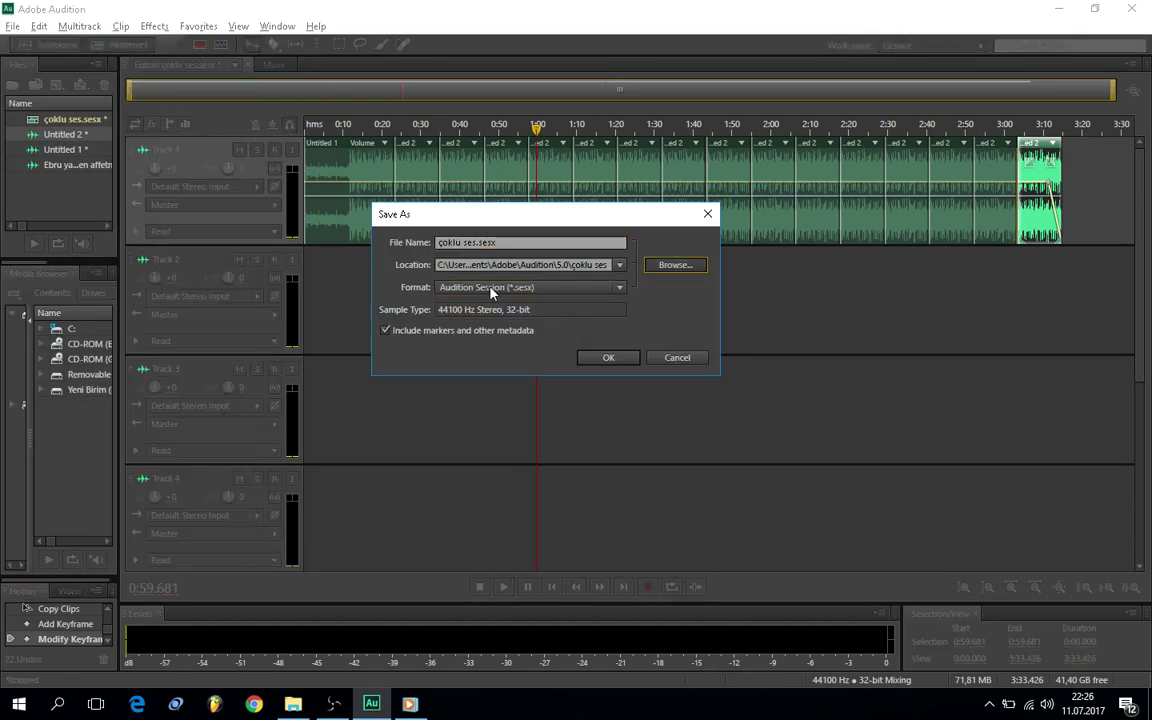
pyautogui.click(255, 357)
pyautogui.click(255, 370)
pyautogui.click(505, 393)
pyautogui.click(690, 358)
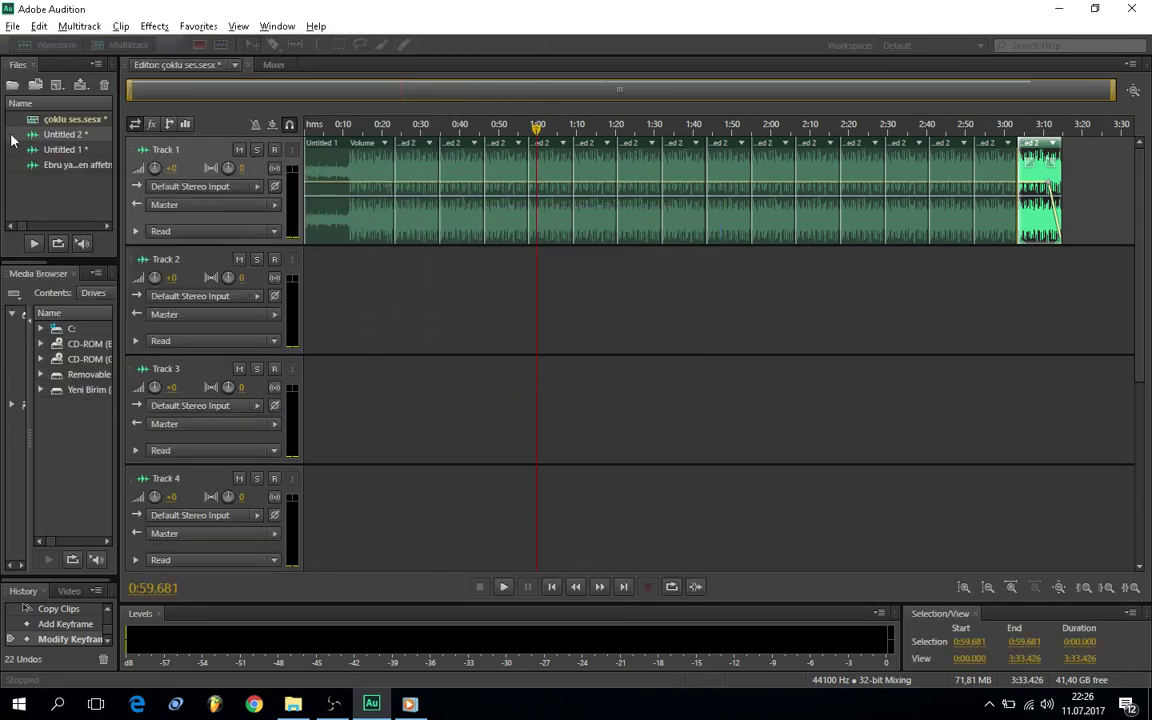
# - Move the playhead to the session start, run Save All, and set Untitled 1's file format to MP3 Audio
pyautogui.moveTo(380, 126); pyautogui.dragTo(304, 126)
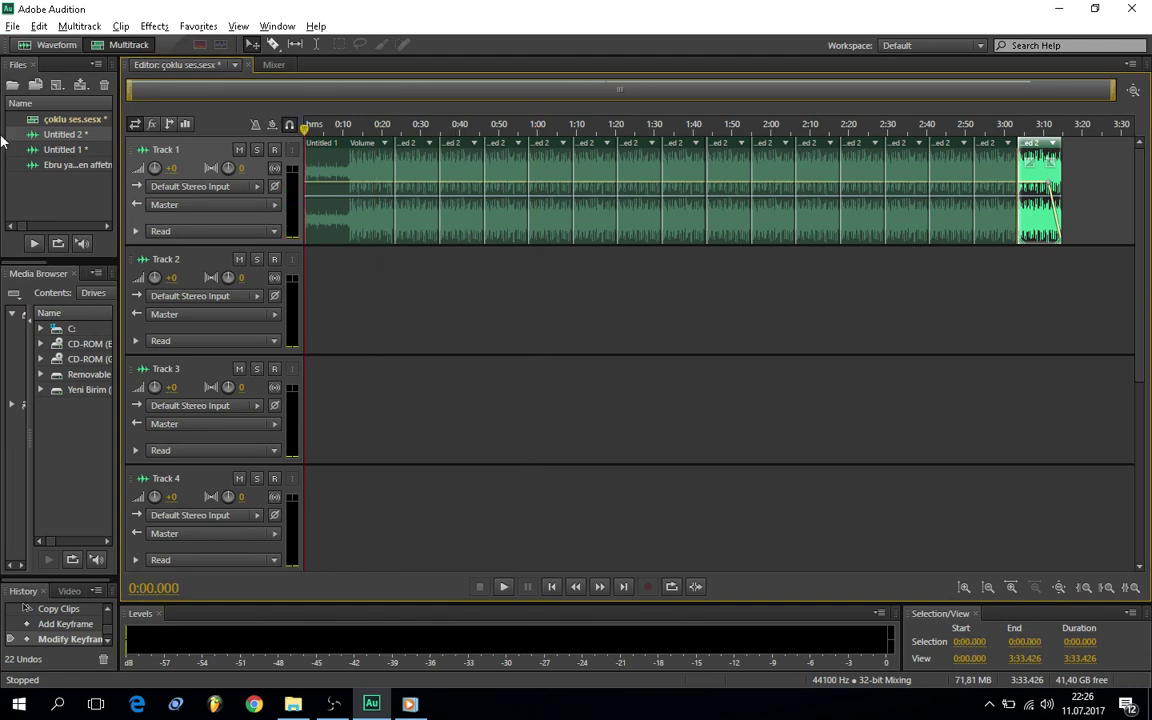
pyautogui.click(13, 26)
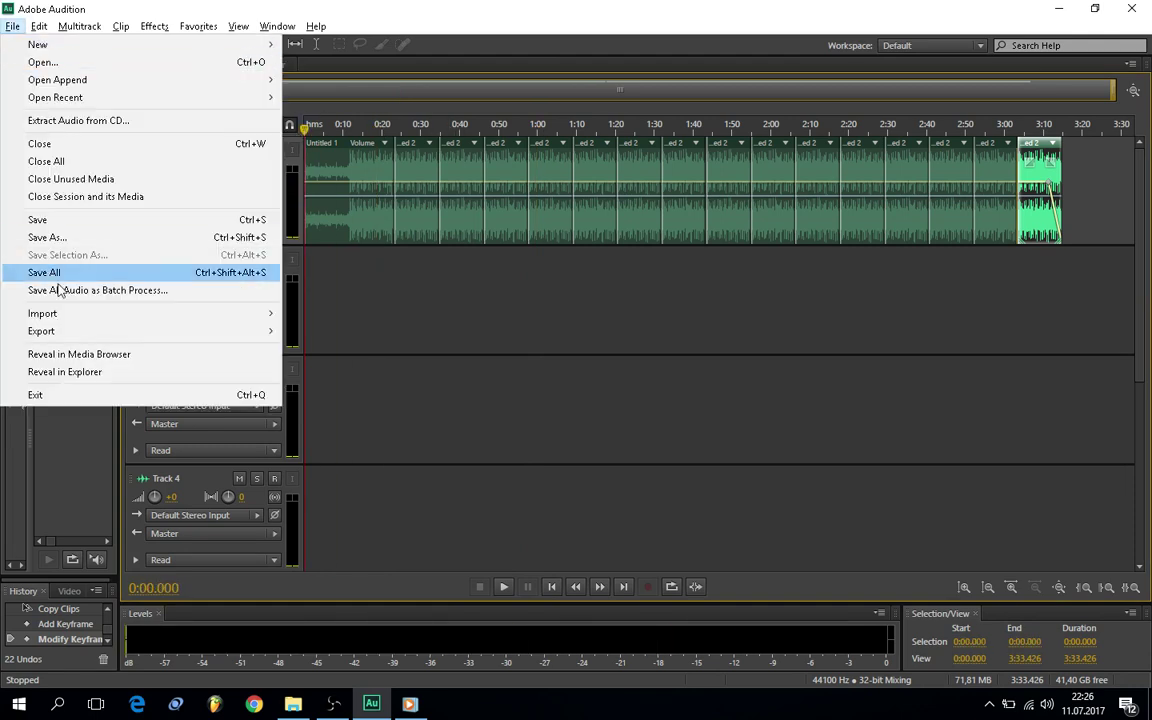
pyautogui.moveTo(57, 330)
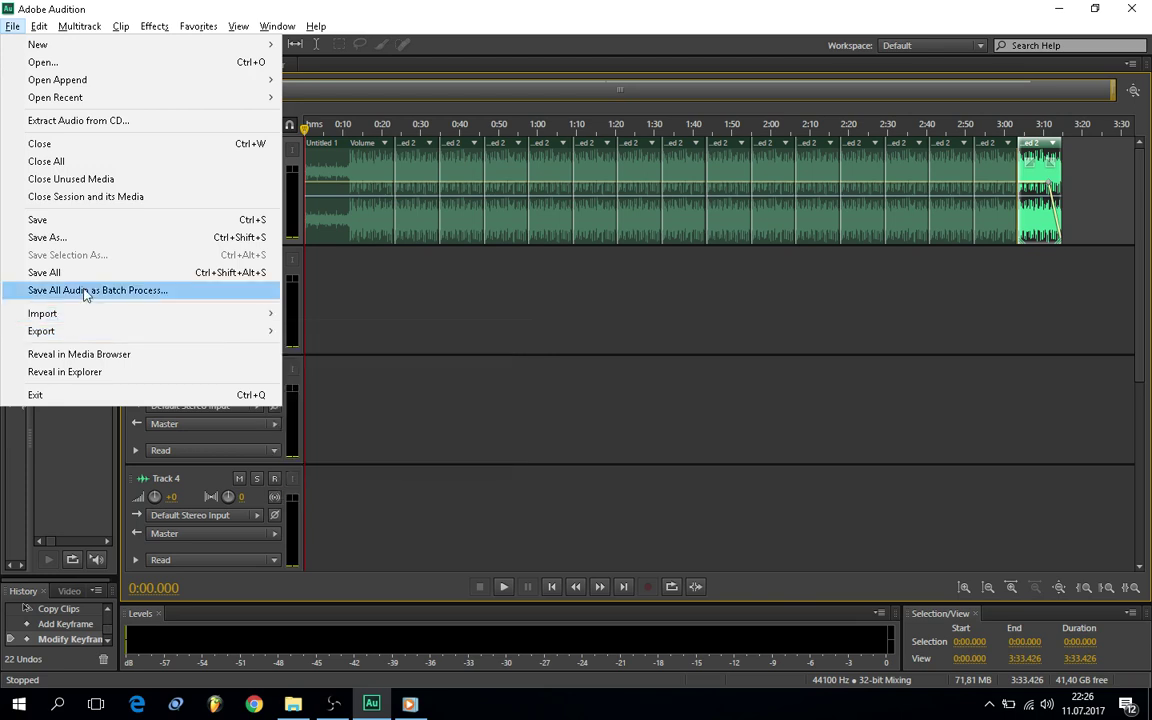
pyautogui.click(70, 279)
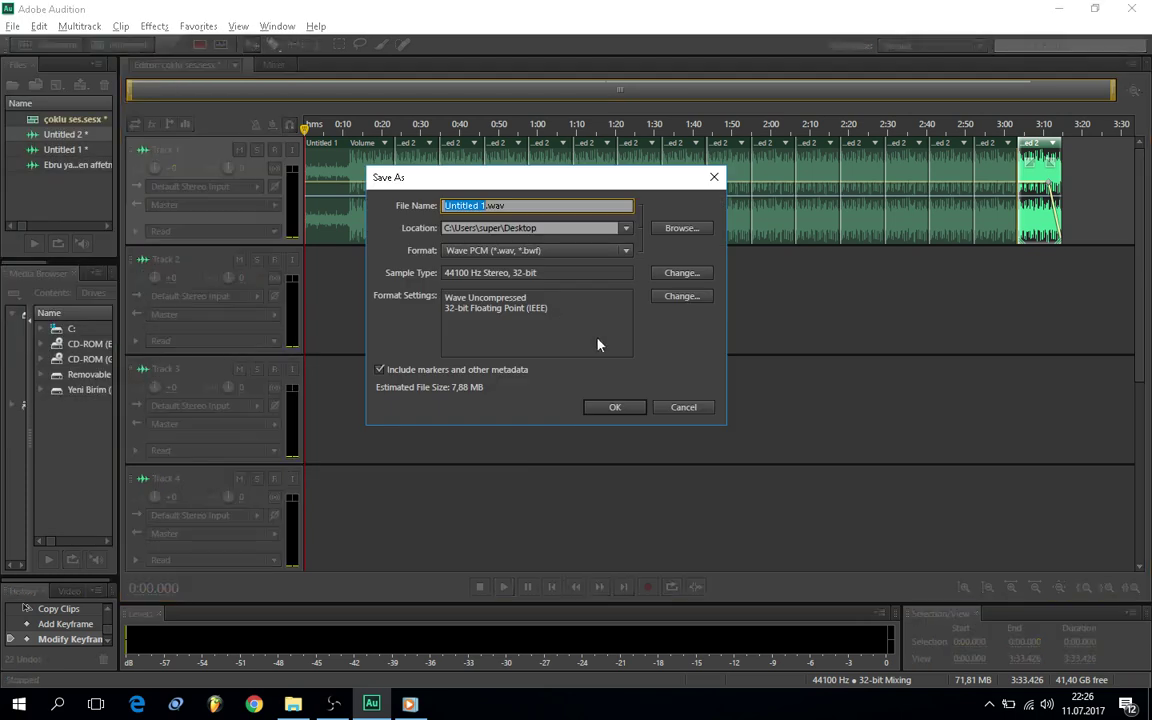
pyautogui.click(522, 251)
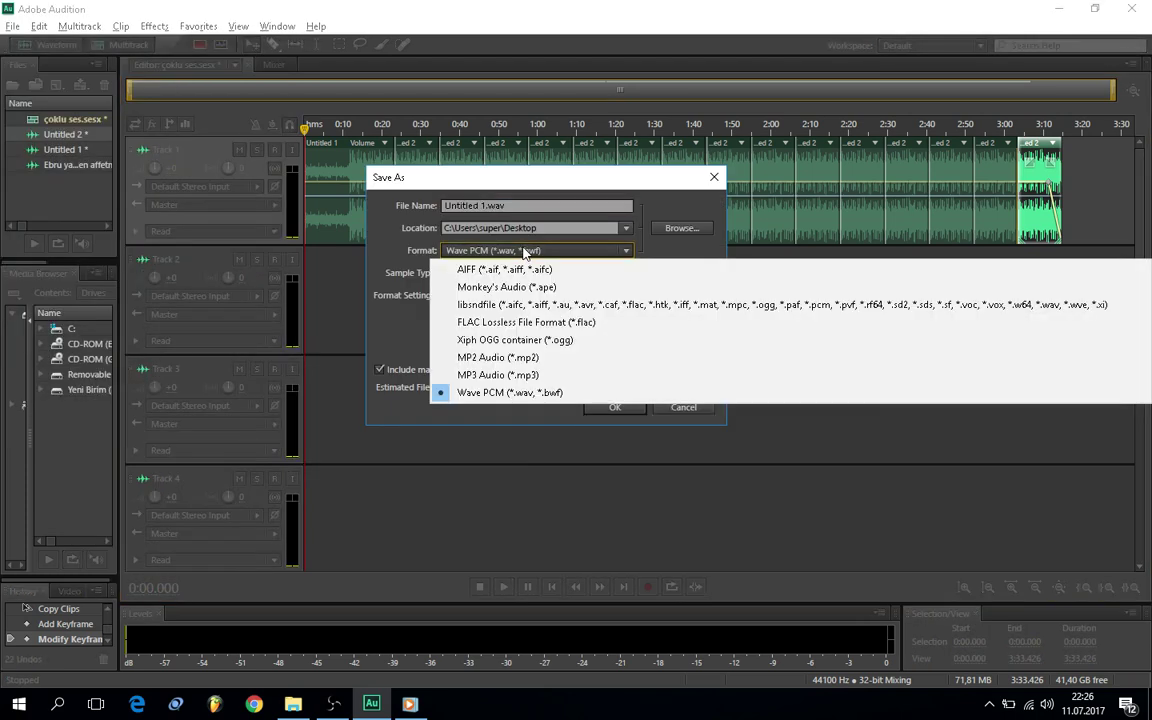
pyautogui.click(522, 370)
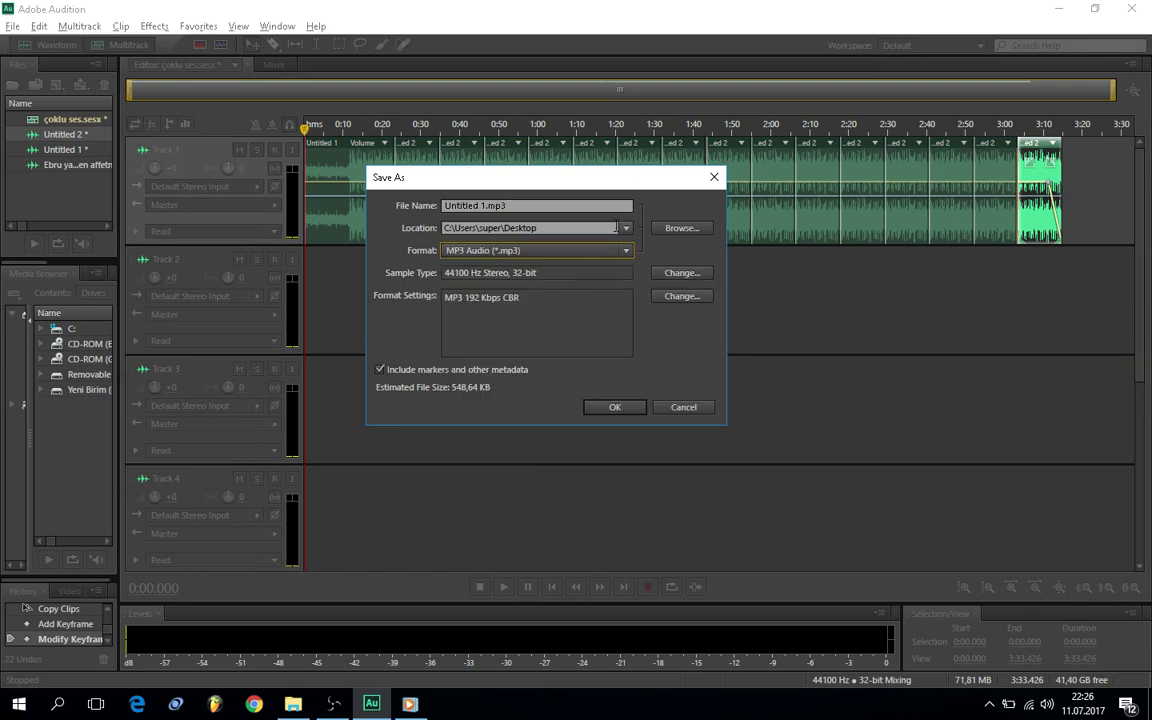
# - Save the MP3 to the desktop as "beat çalışmam" and save Untitled 2 there as a Wave PCM file
pyautogui.click(680, 228)
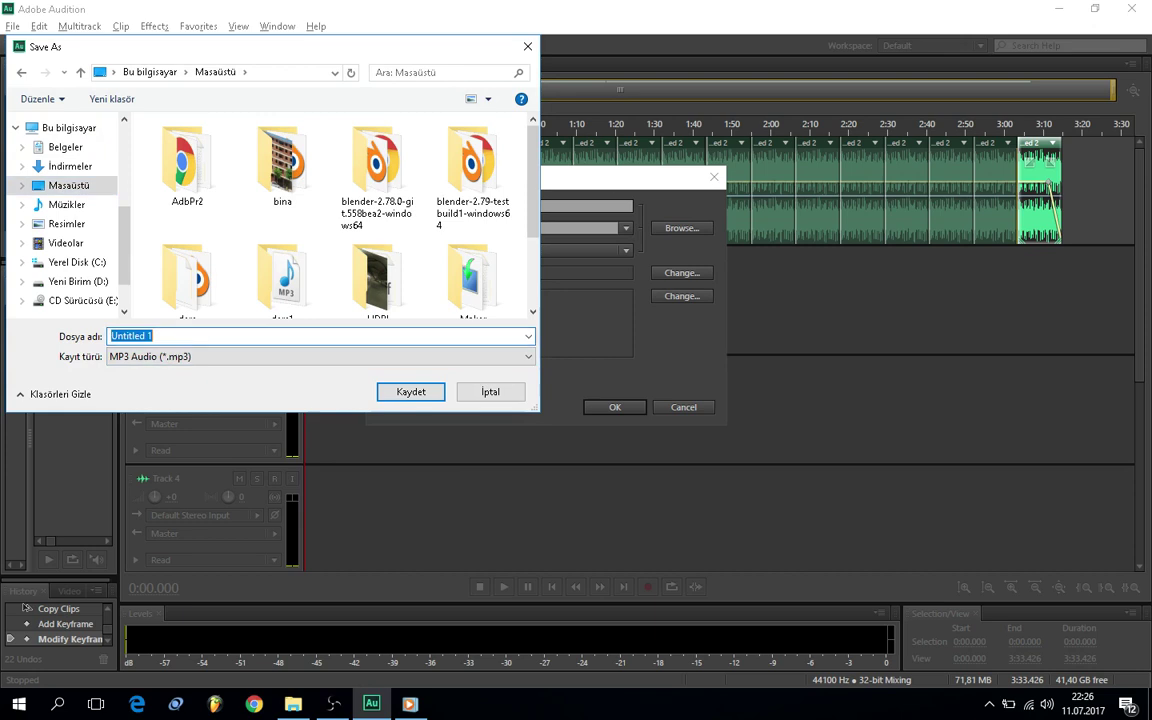
pyautogui.write('bea')
pyautogui.press('BackSpace')
pyautogui.write('ea')
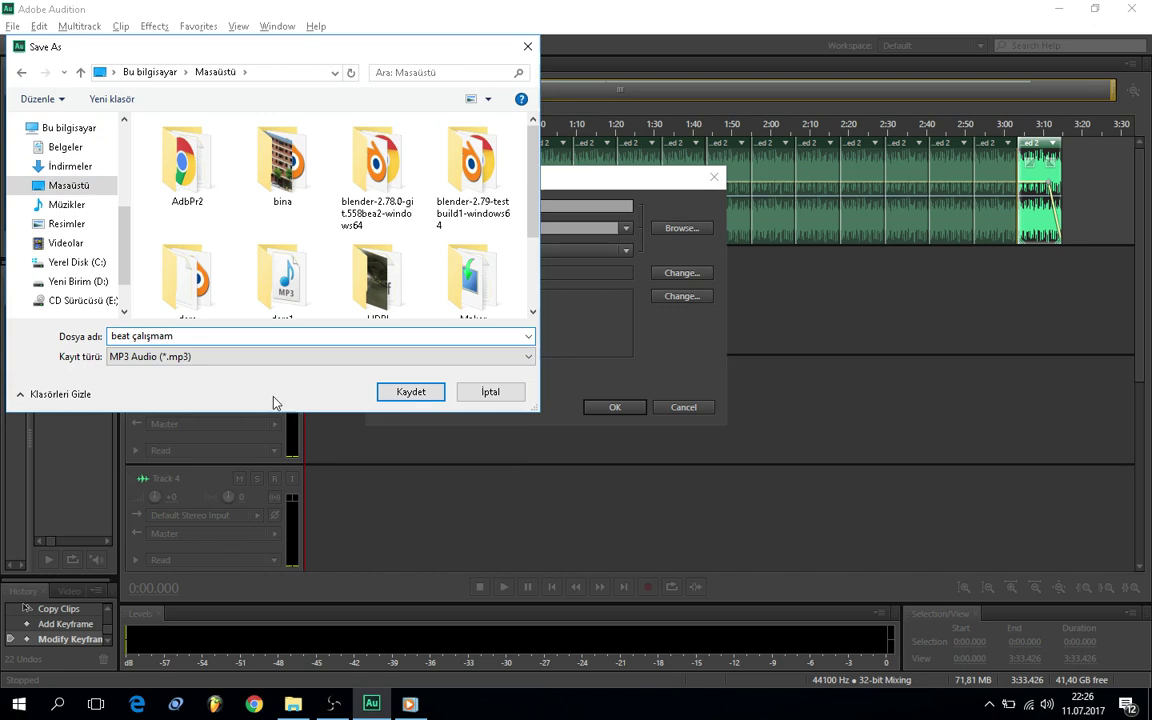
pyautogui.click(395, 391)
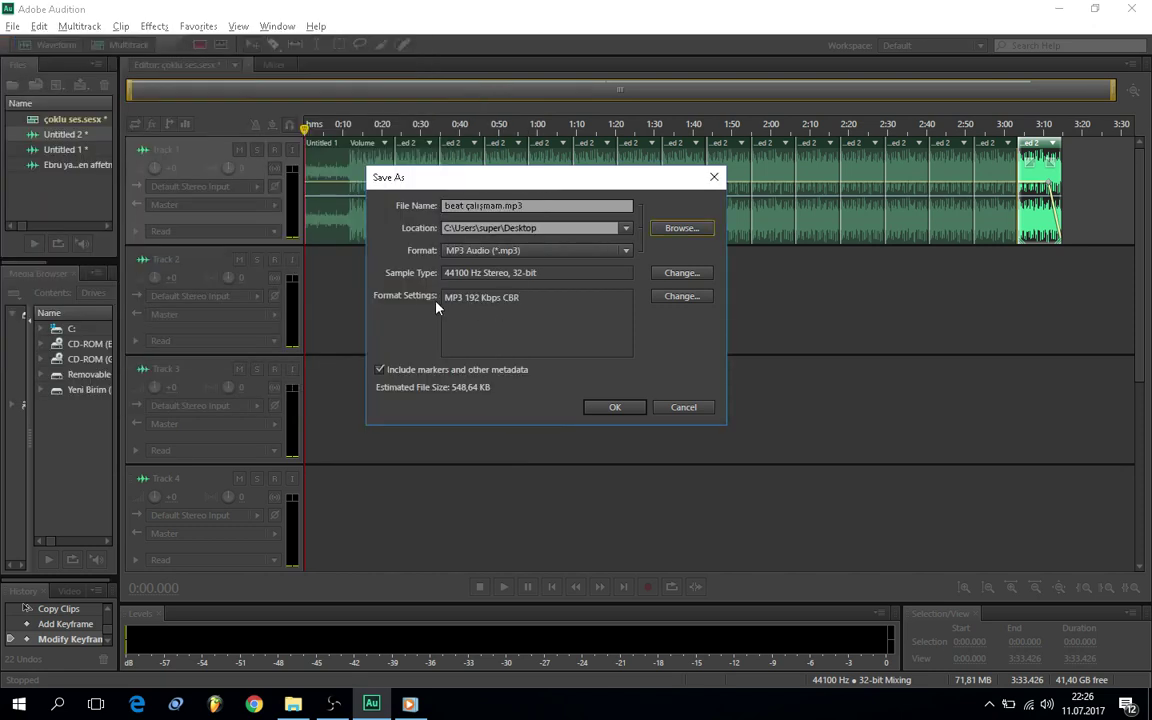
pyautogui.click(609, 406)
pyautogui.click(618, 340)
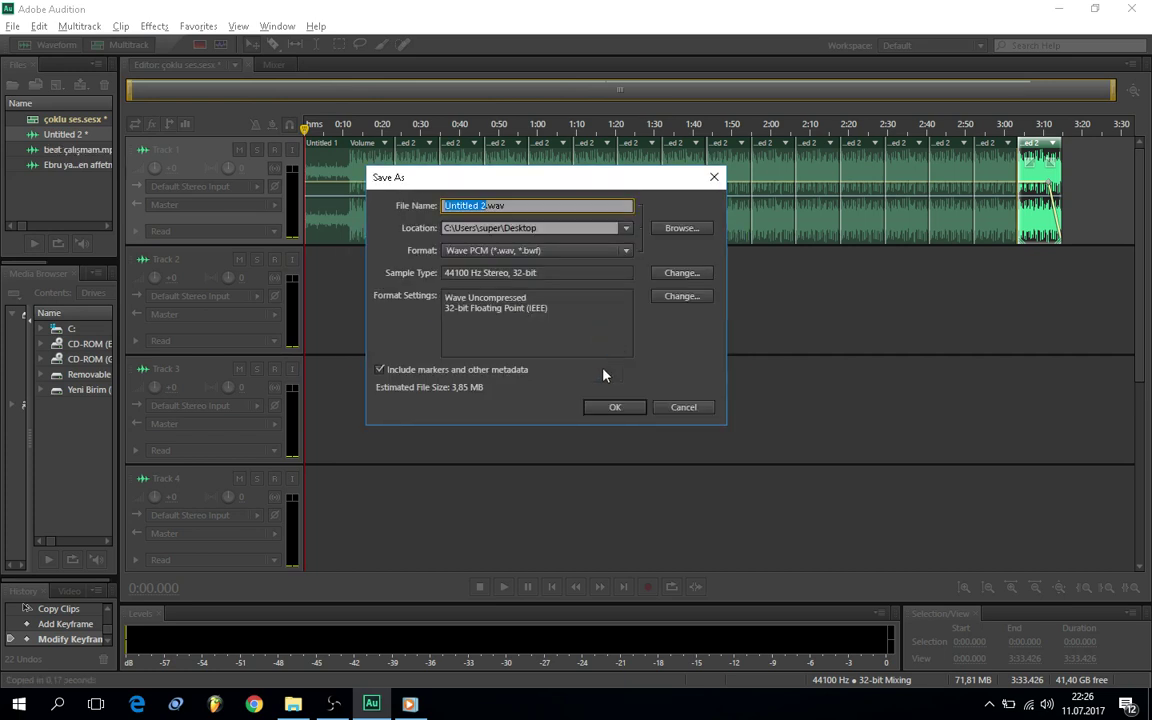
pyautogui.click(612, 406)
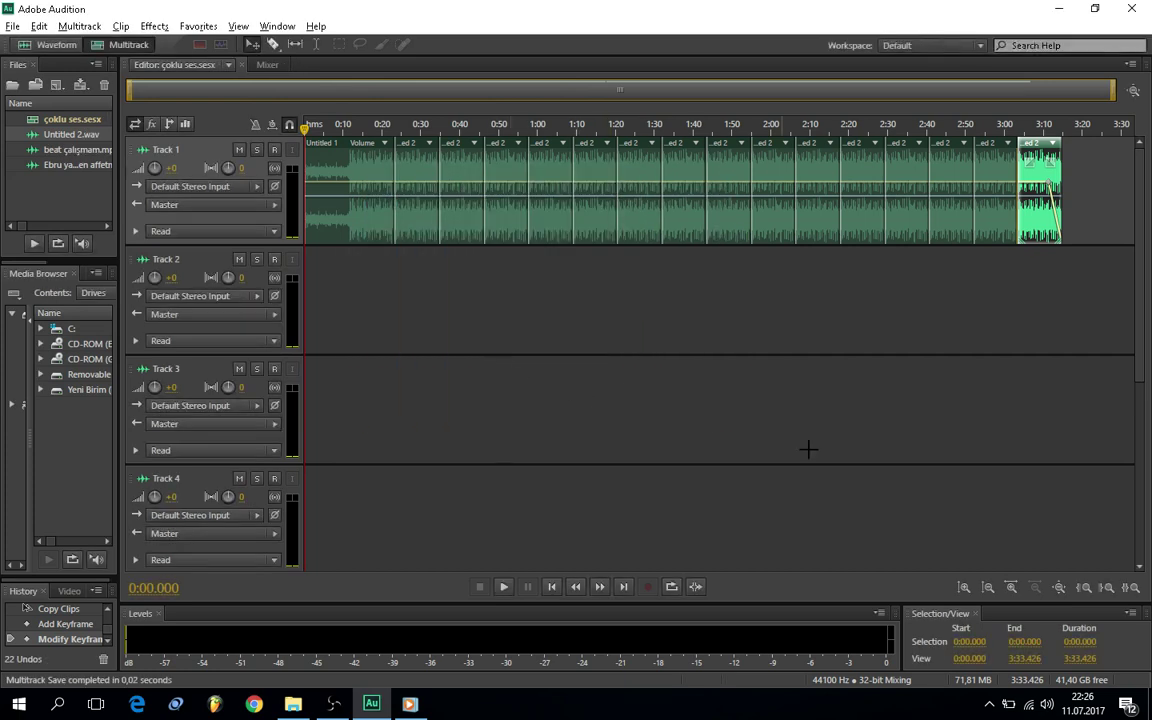
# - Switch to the Windows desktop and move the Untitled 2 audio file and the beat çalışmam MP3 to free spots
pyautogui.press('super+d')
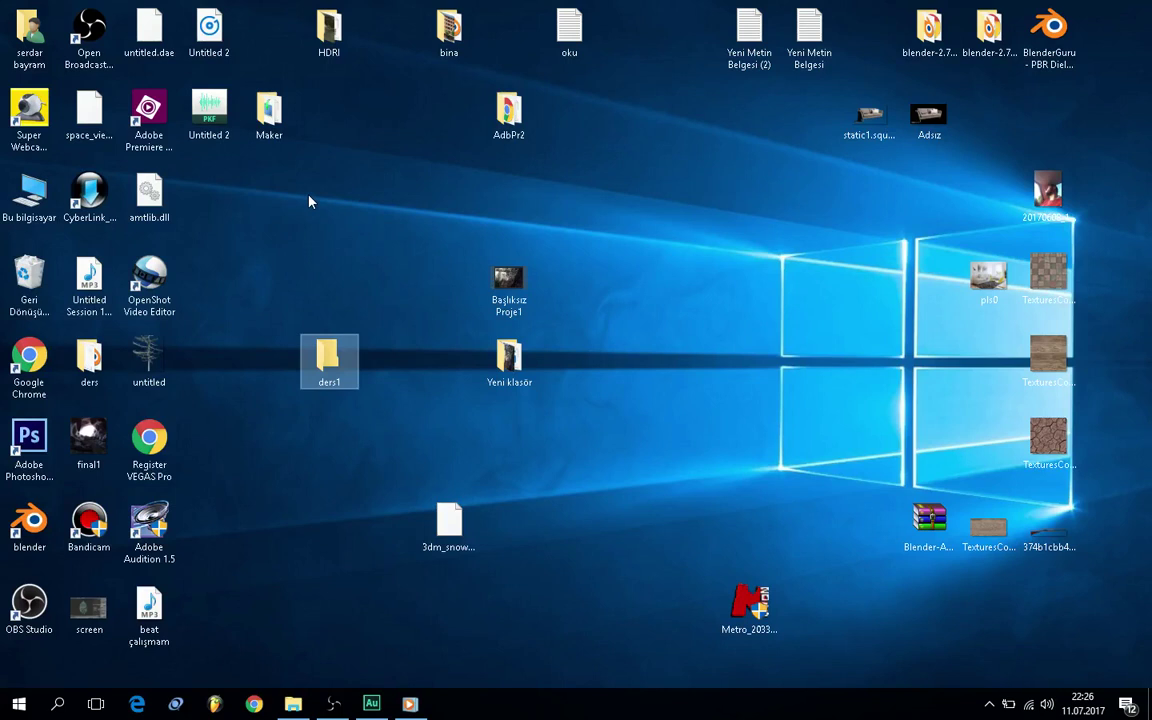
pyautogui.click(209, 30)
pyautogui.moveTo(209, 30); pyautogui.dragTo(245, 212)
pyautogui.moveTo(159, 643); pyautogui.dragTo(282, 567)
# - Examine the file properties of the beat çalışmam MP3 and play several passages of it in Windows Media Player
pyautogui.rightClick(282, 567)
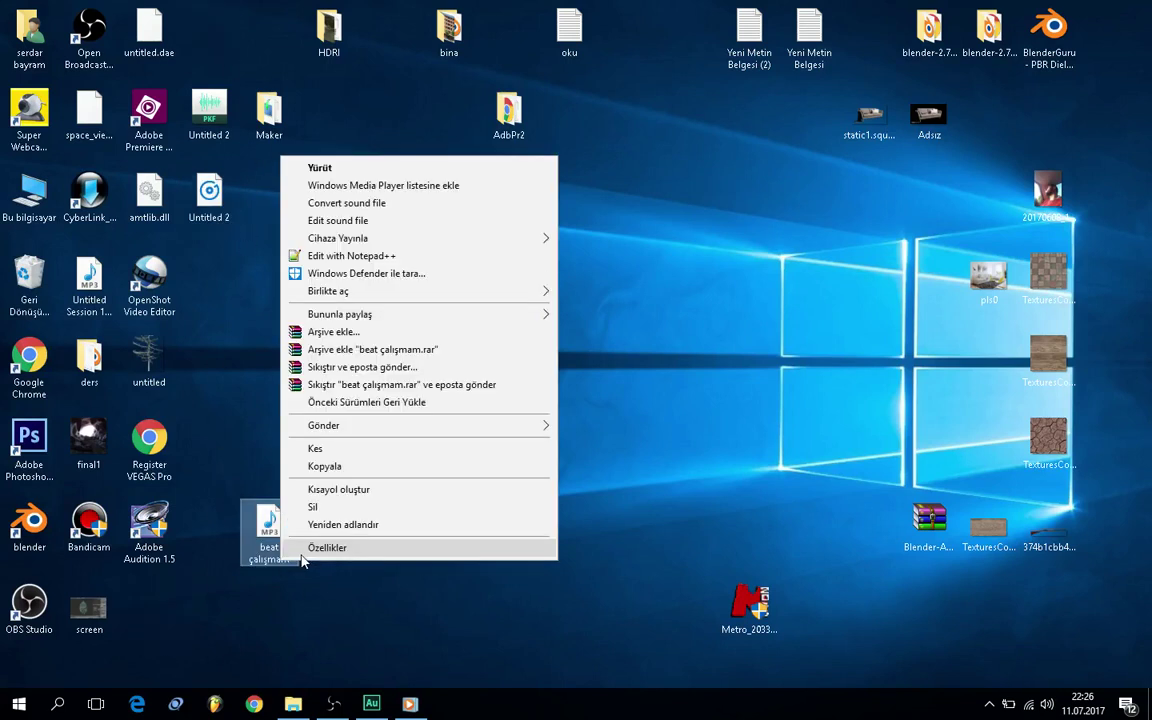
pyautogui.click(300, 503)
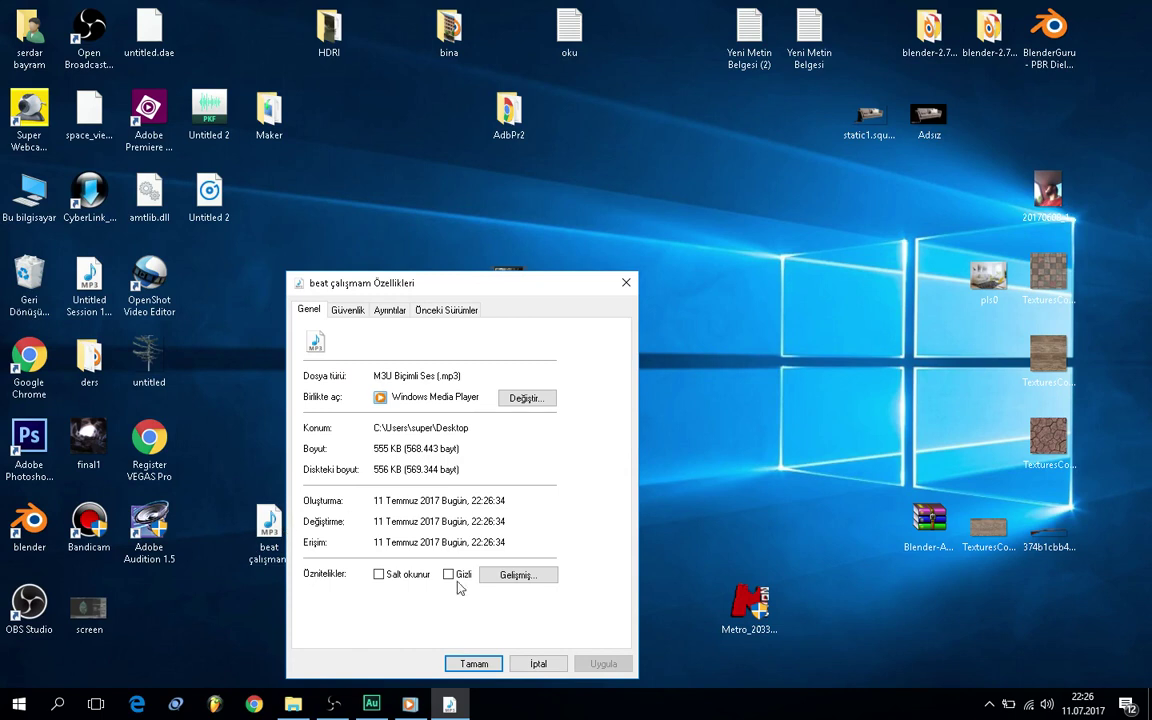
pyautogui.click(538, 663)
pyautogui.doubleClick(268, 528)
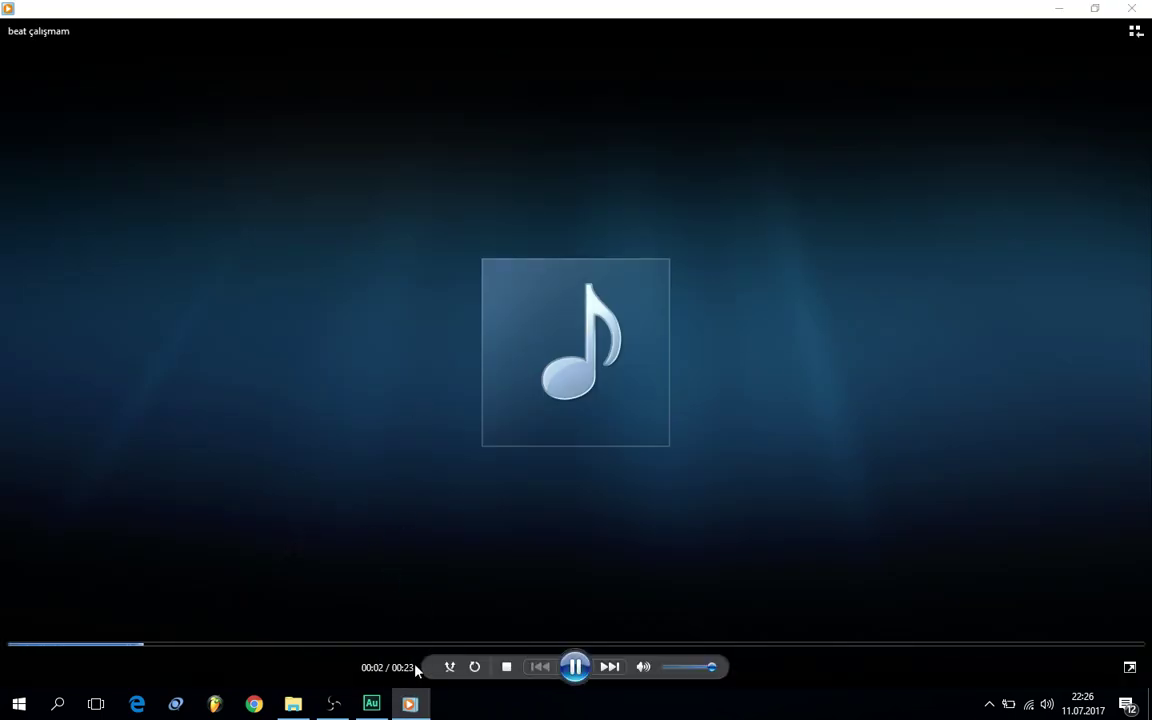
pyautogui.click(557, 644)
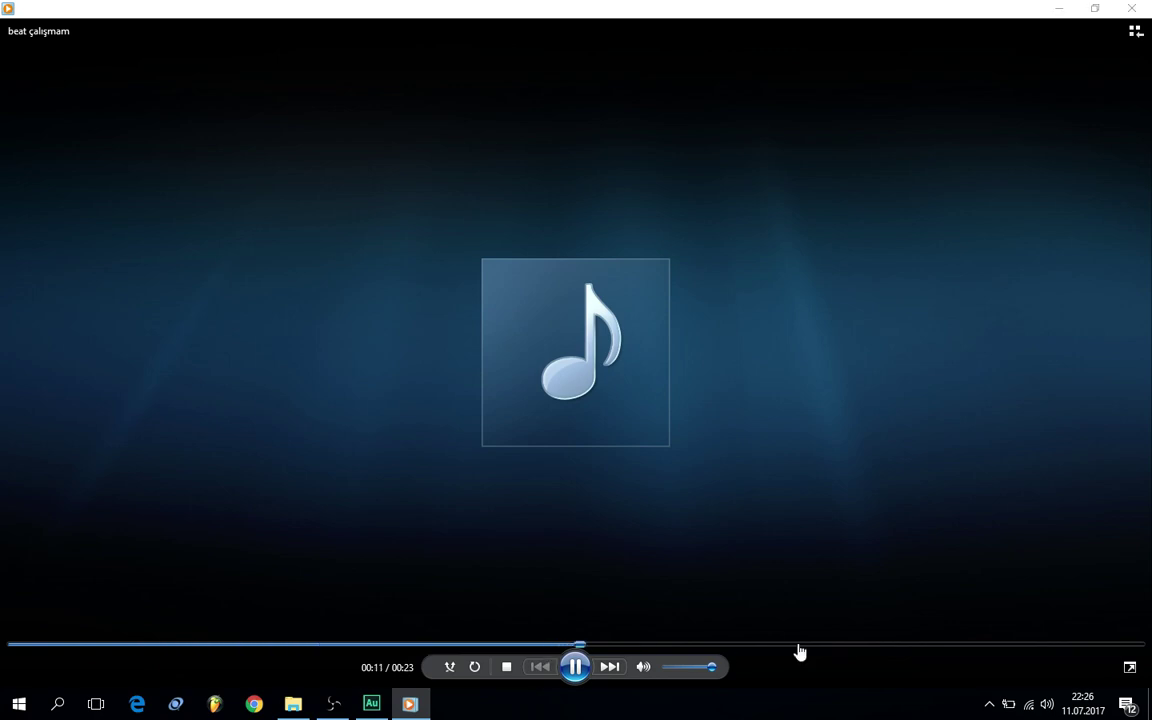
pyautogui.click(868, 645)
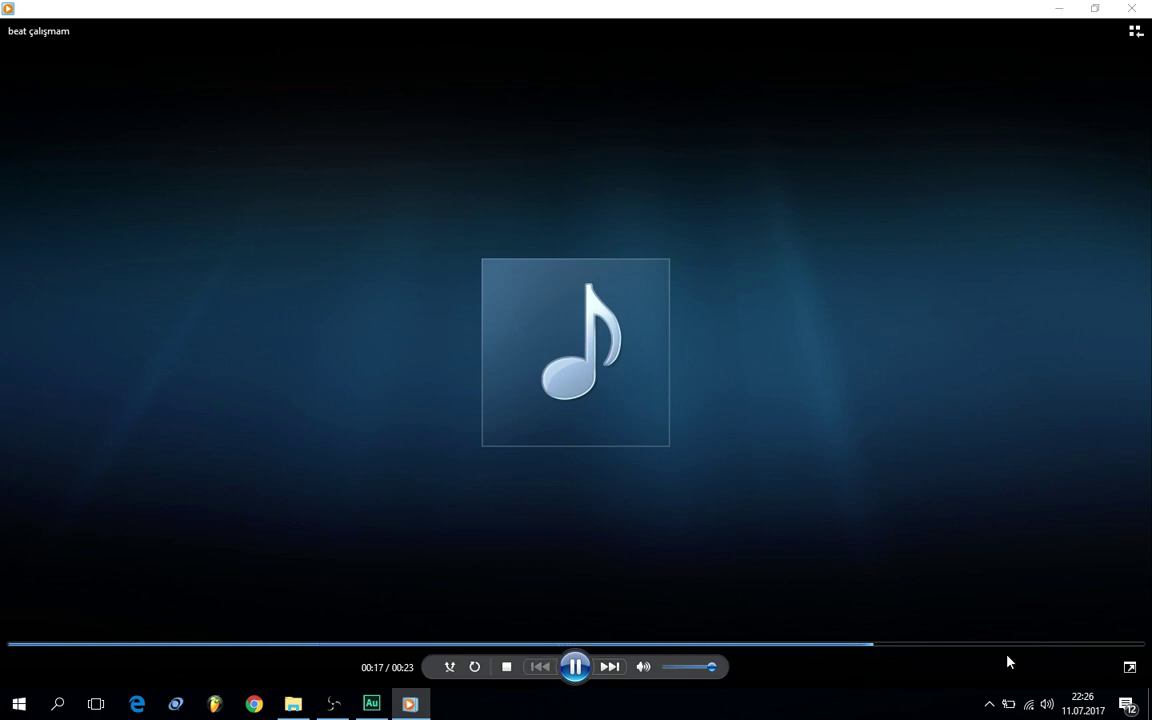
pyautogui.click(1131, 8)
# - Examine the file properties of the Untitled 2 WAV file on the desktop
pyautogui.click(209, 192)
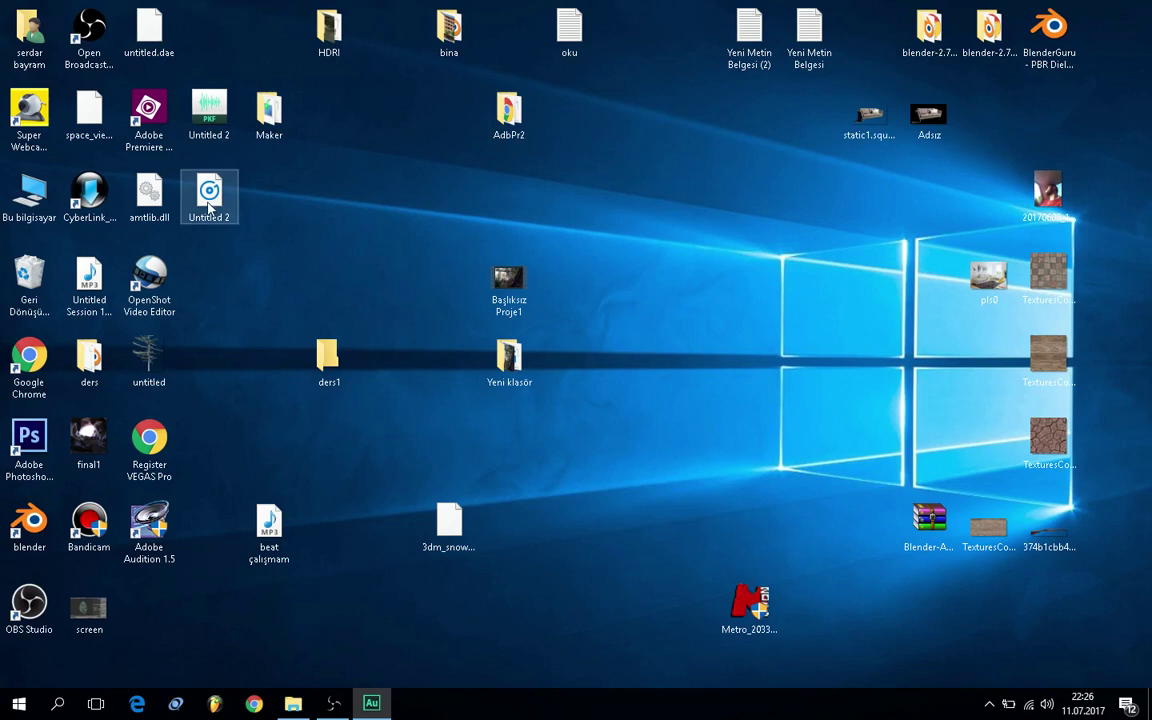
pyautogui.rightClick(208, 204)
pyautogui.click(240, 577)
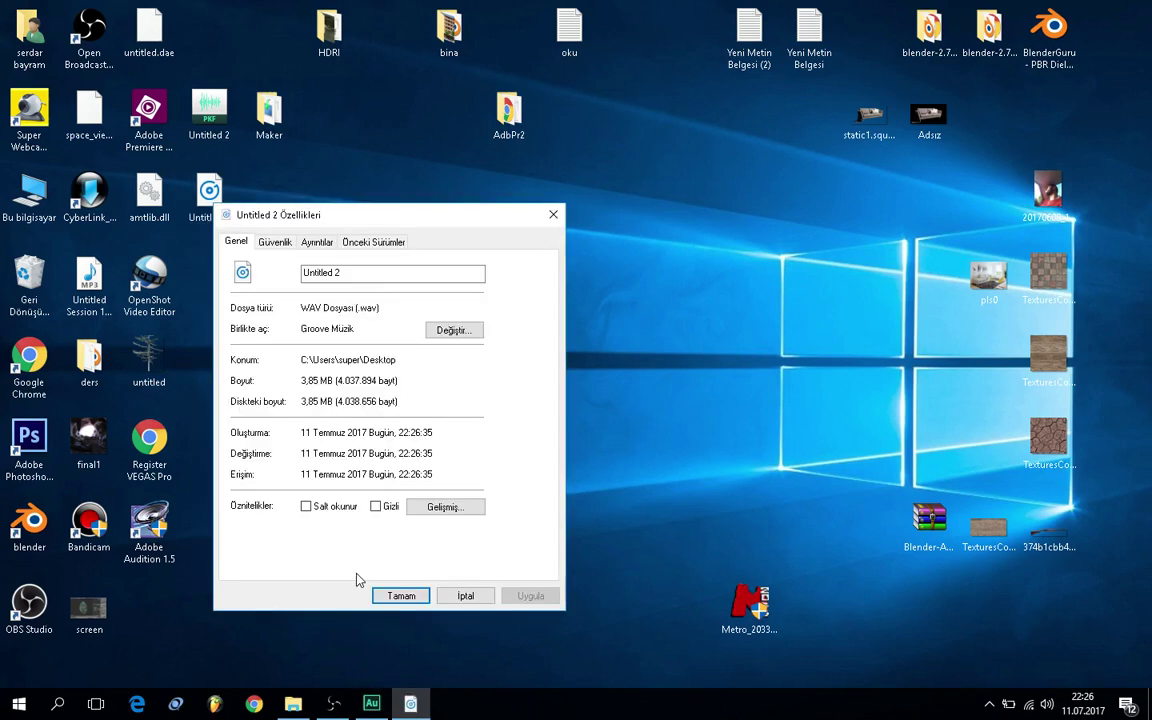
pyautogui.click(418, 588)
# - Play the Untitled 2 WAV file from the desktop in Windows Media Player and close the player
pyautogui.moveTo(204, 177); pyautogui.dragTo(245, 242)
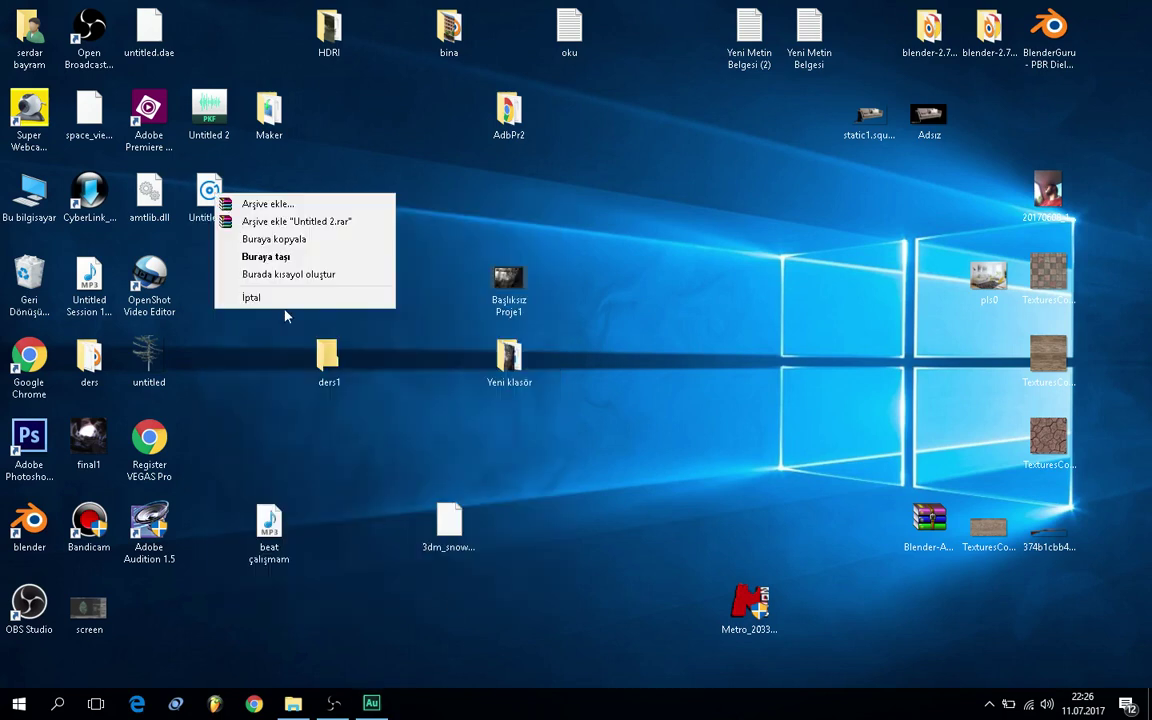
pyautogui.rightClick(205, 189)
pyautogui.moveTo(321, 308)
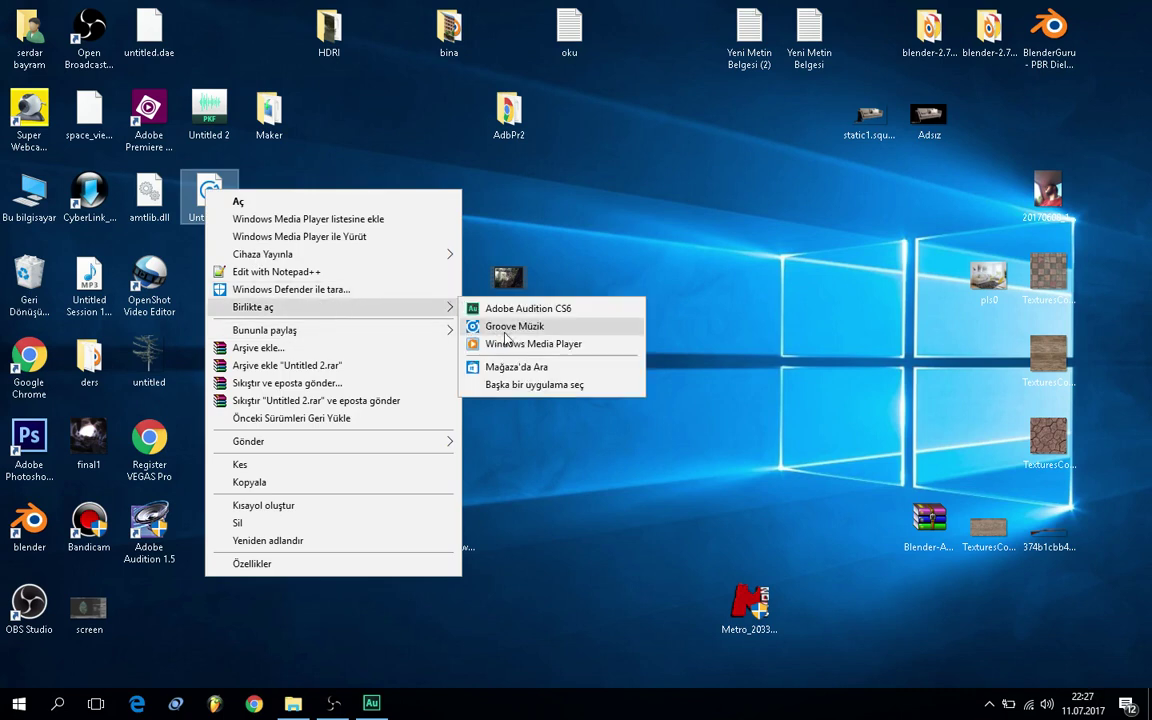
pyautogui.click(505, 343)
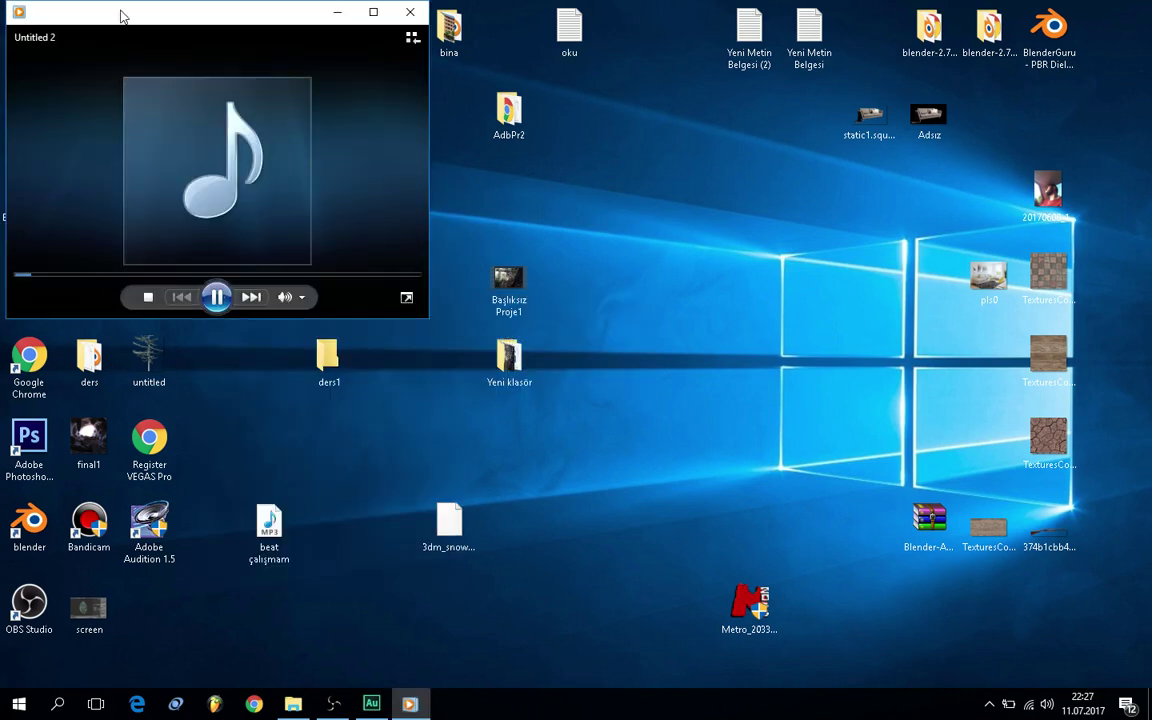
pyautogui.click(410, 12)
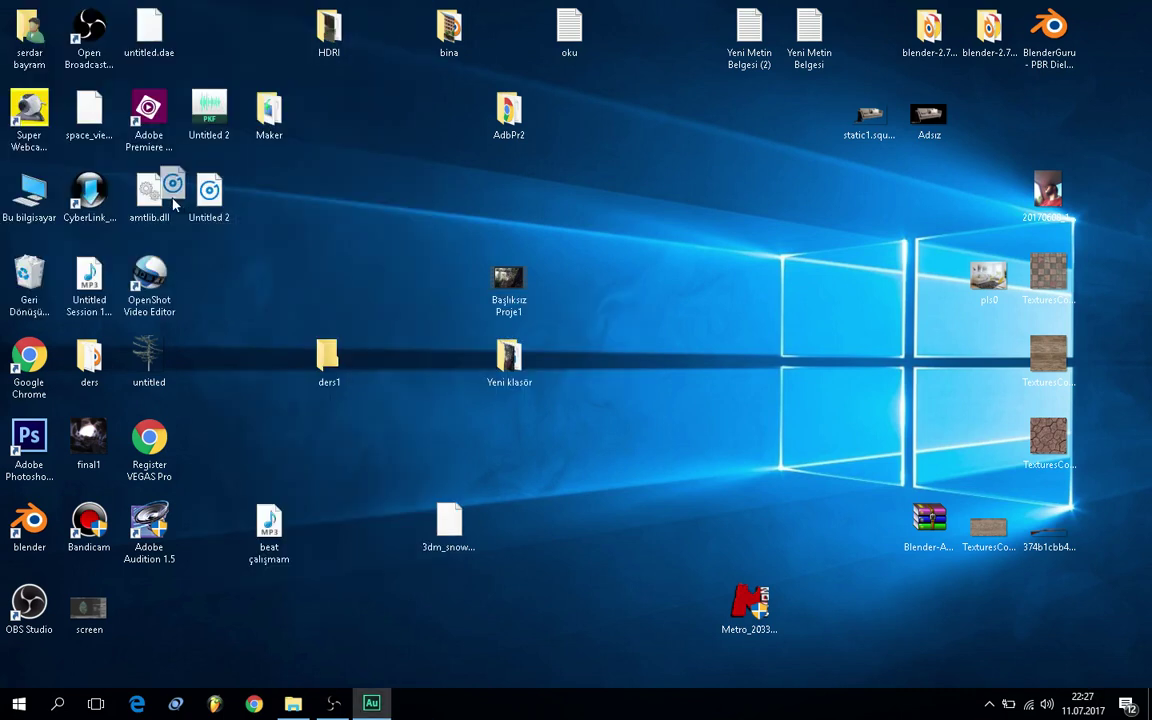
# - Move the Untitled 2 WAV file and the beat çalışmam MP3 from the desktop to the Recycle Bin
pyautogui.moveTo(214, 212); pyautogui.dragTo(37, 291)
pyautogui.moveTo(285, 490); pyautogui.dragTo(30, 290)
# - Switch to Adobe Audition and save all audio as a batch process, checking the desktop before repeating the command
pyautogui.click(370, 702)
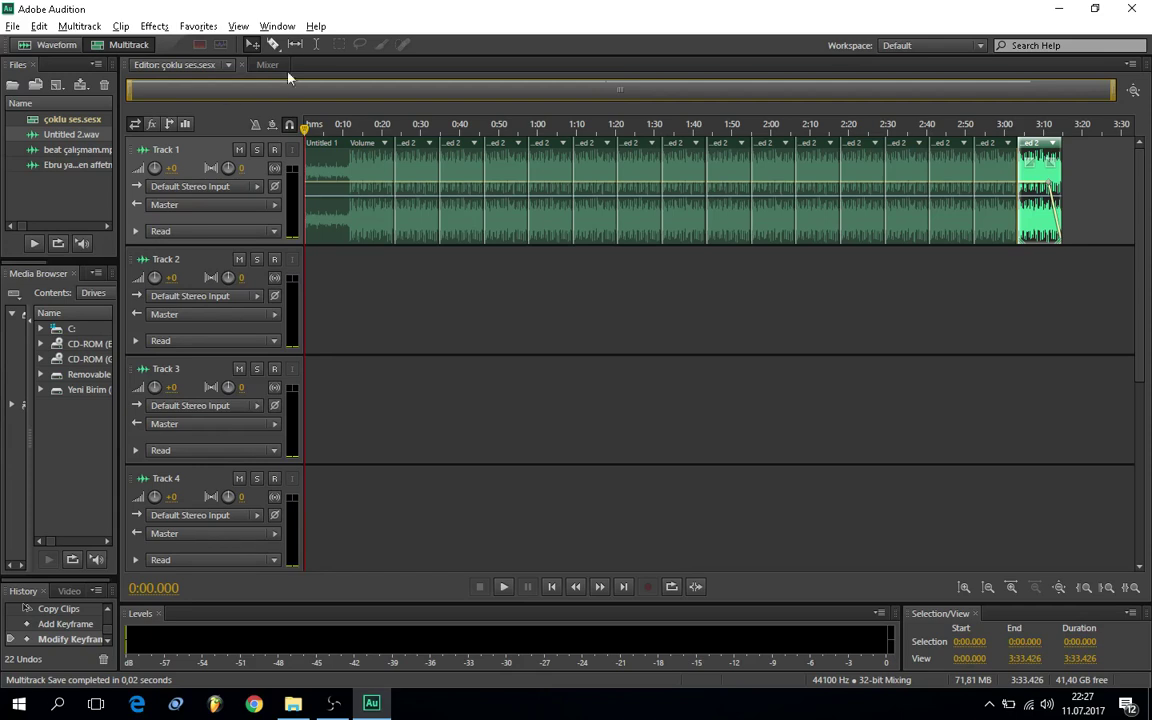
pyautogui.click(13, 30)
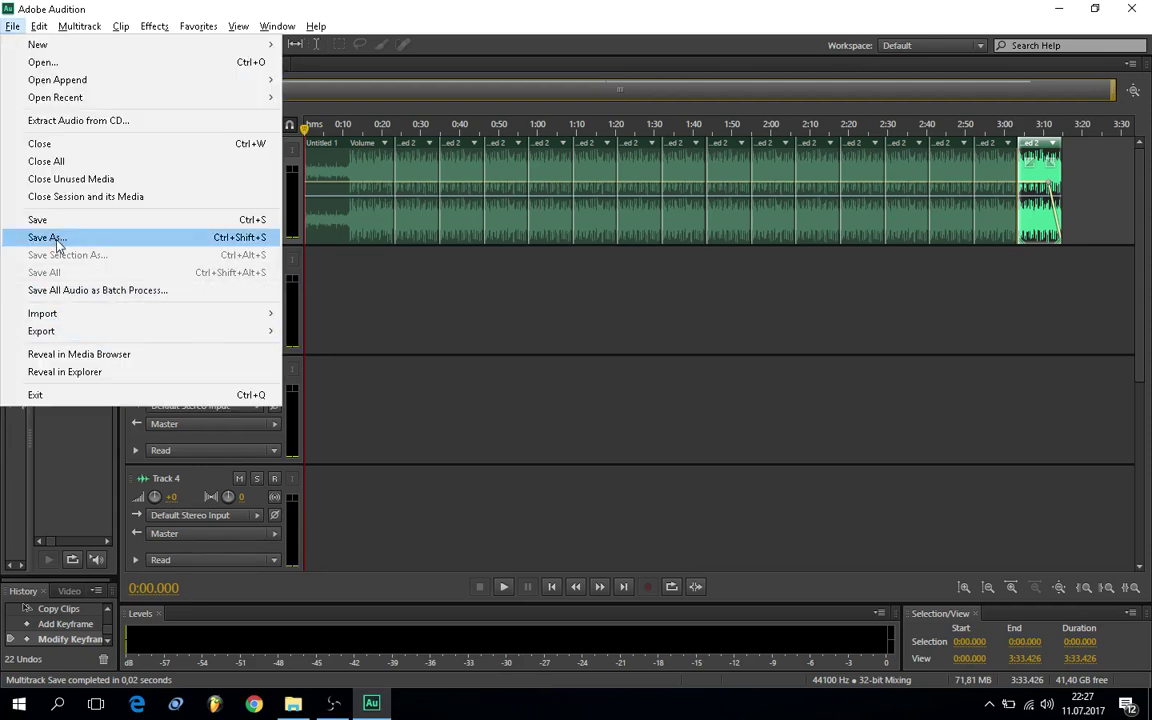
pyautogui.click(66, 290)
pyautogui.click(656, 374)
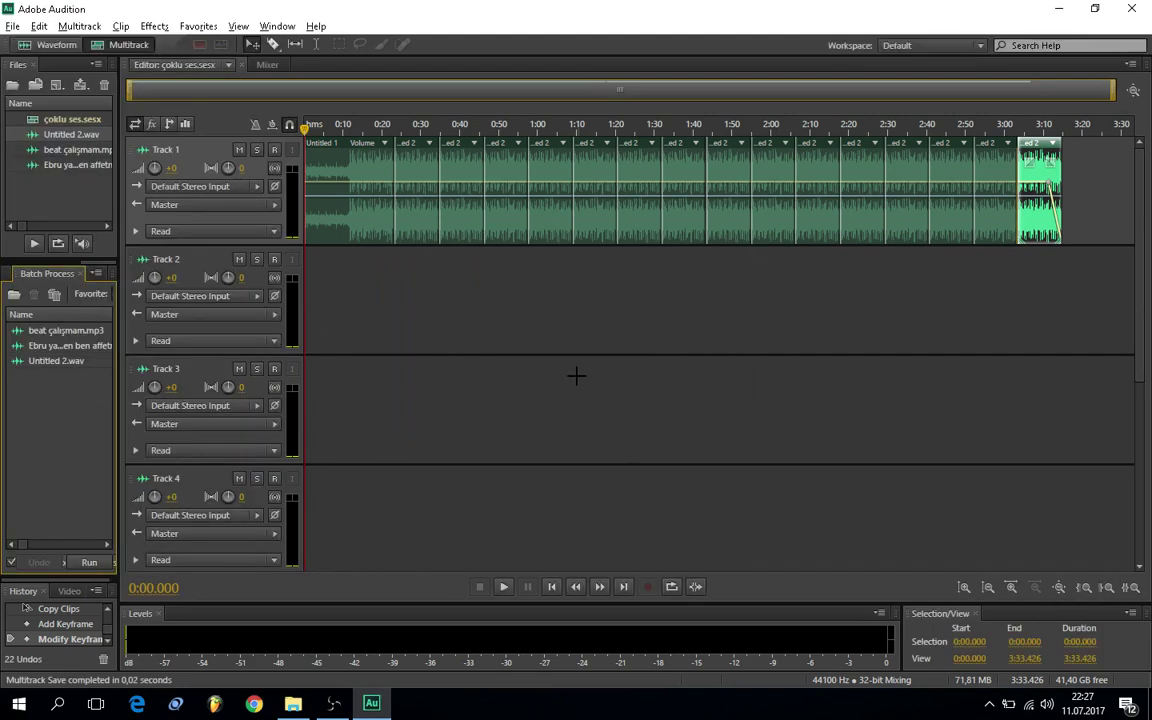
pyautogui.press('super+d')
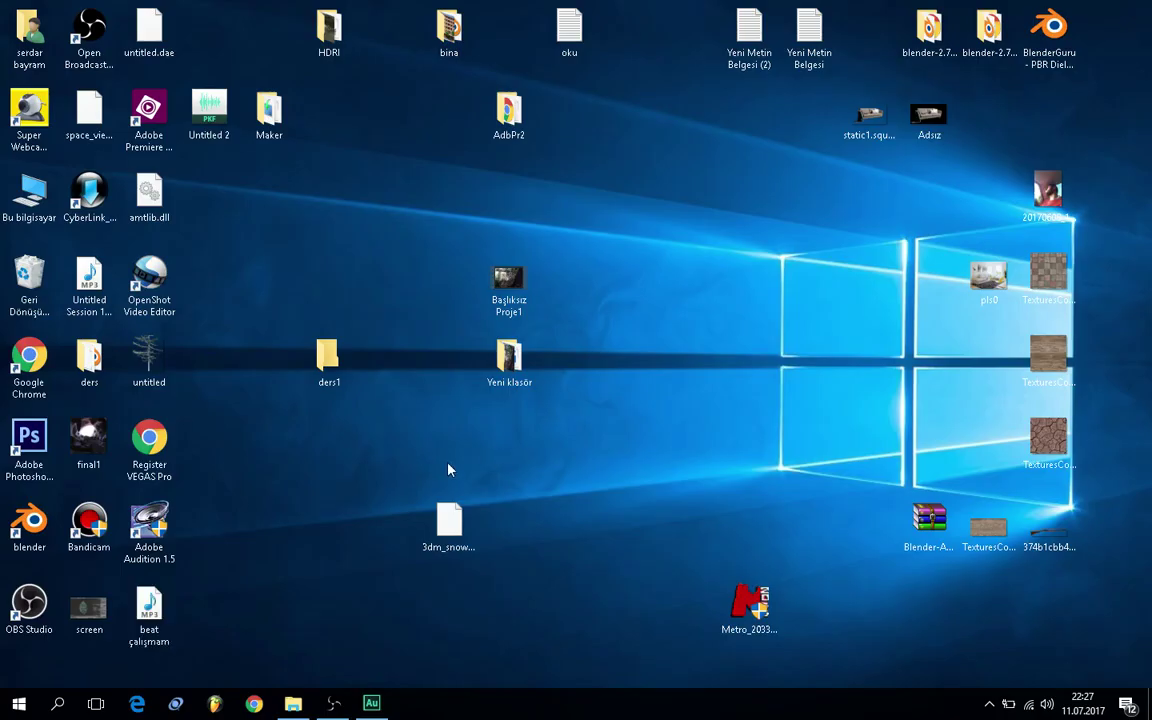
pyautogui.press('super+d')
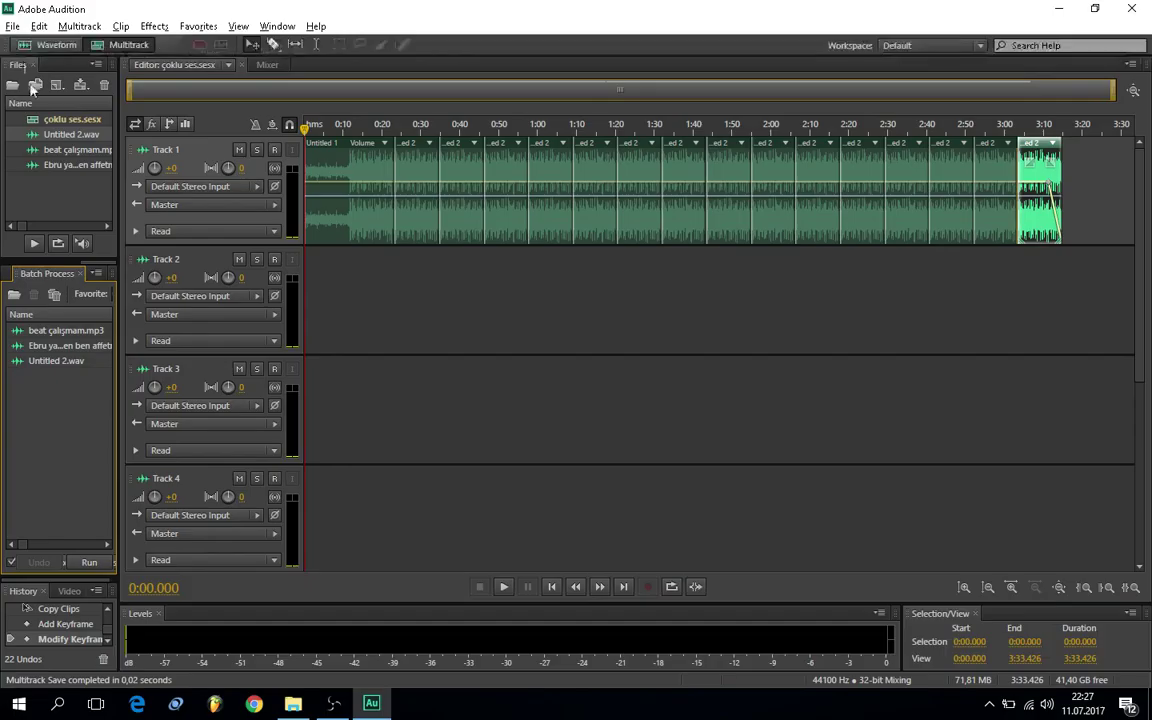
pyautogui.click(13, 26)
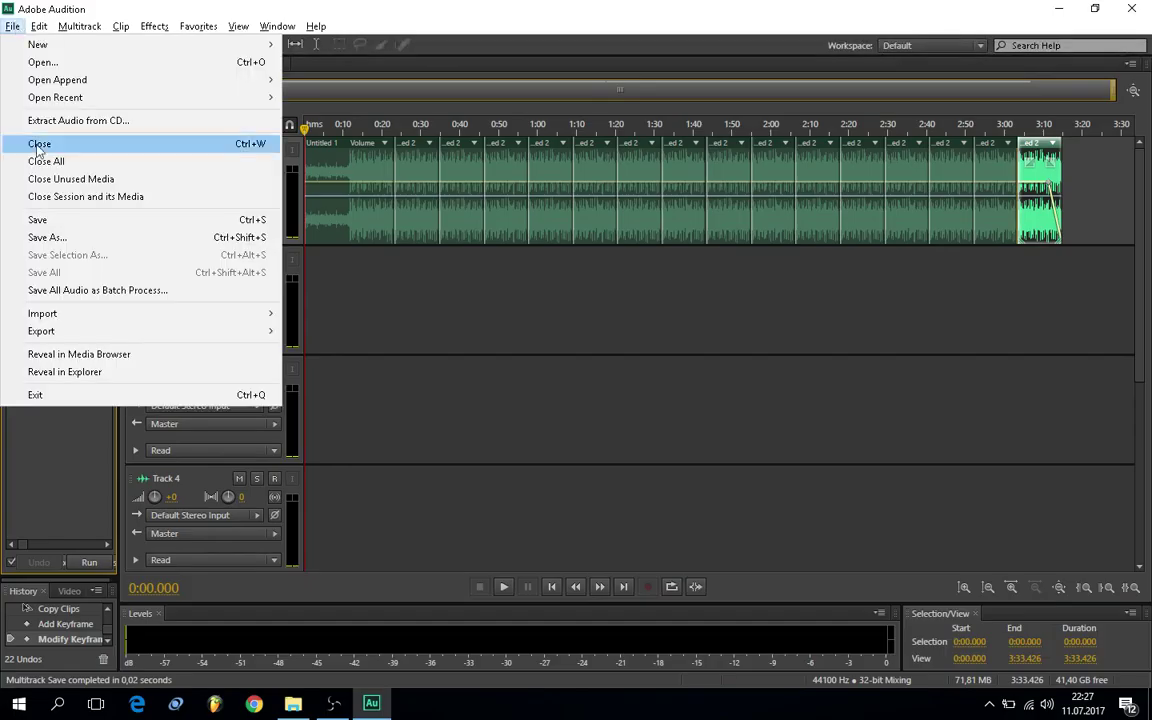
pyautogui.click(80, 290)
pyautogui.click(729, 416)
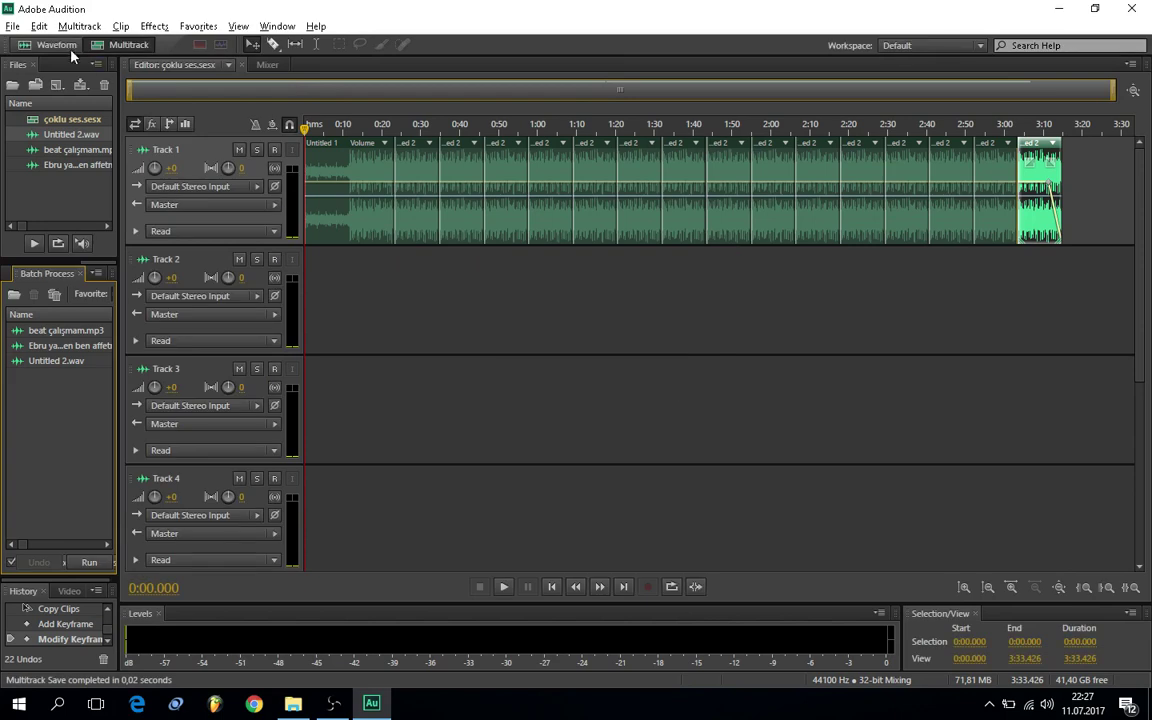
pyautogui.click(13, 26)
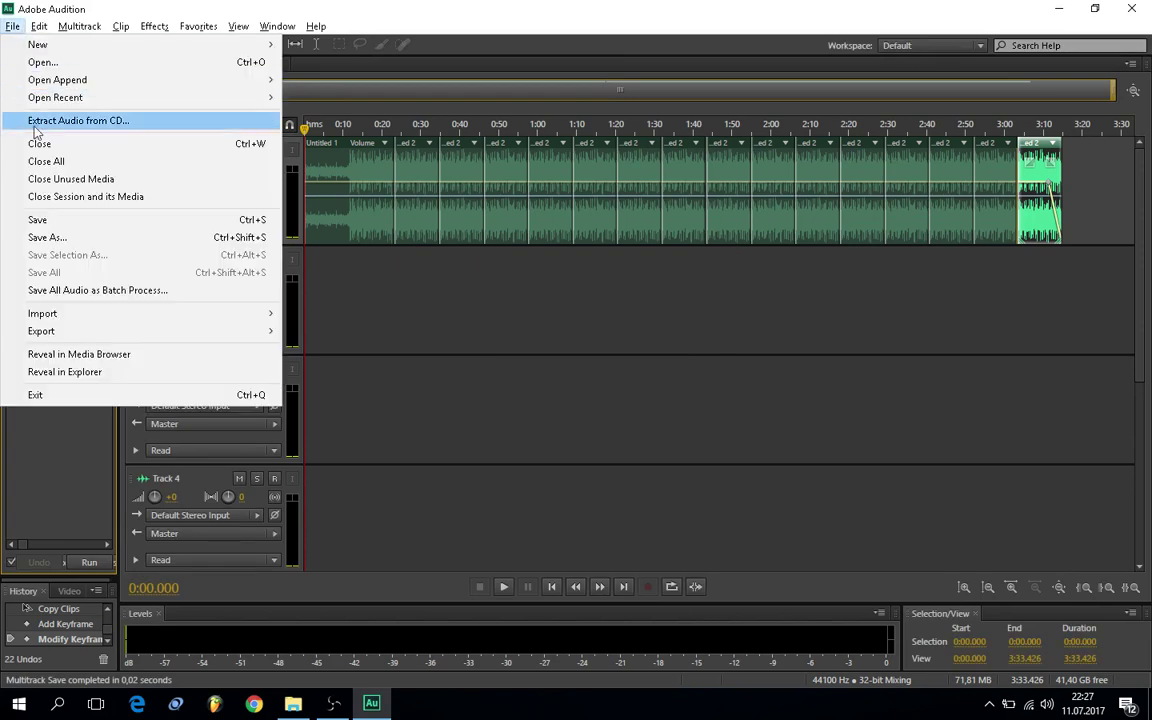
pyautogui.click(47, 237)
pyautogui.click(501, 288)
pyautogui.click(575, 307)
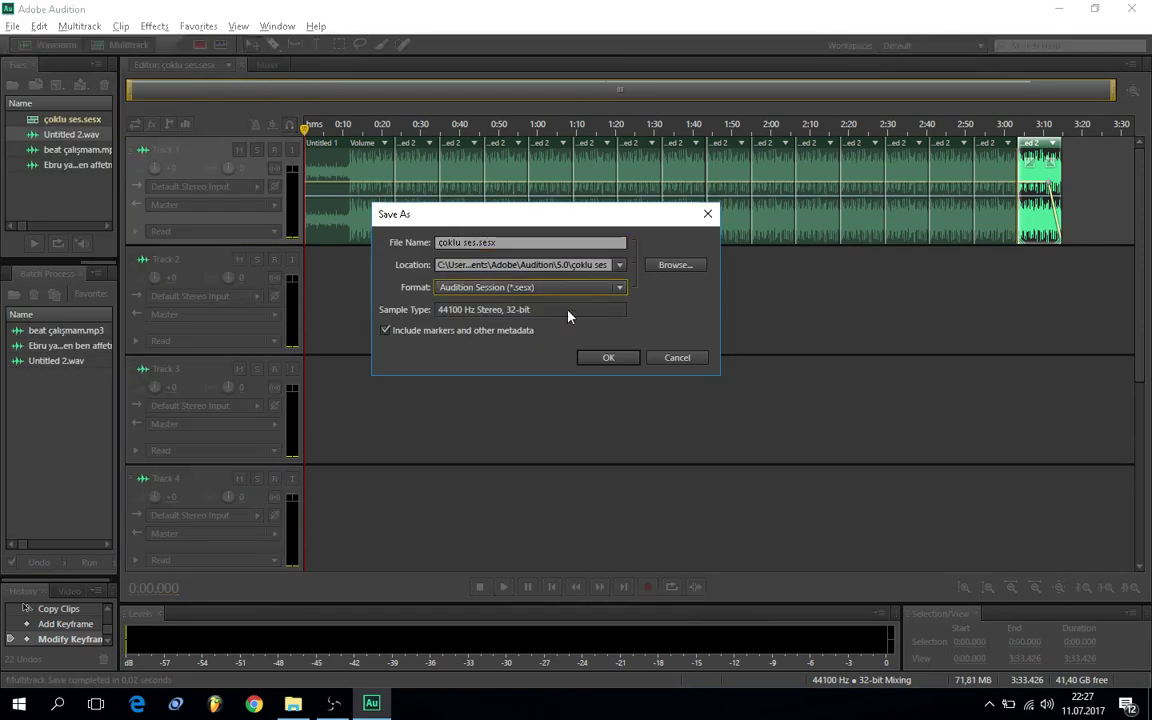
pyautogui.click(676, 357)
# - Try to export the application settings to a file
pyautogui.click(13, 26)
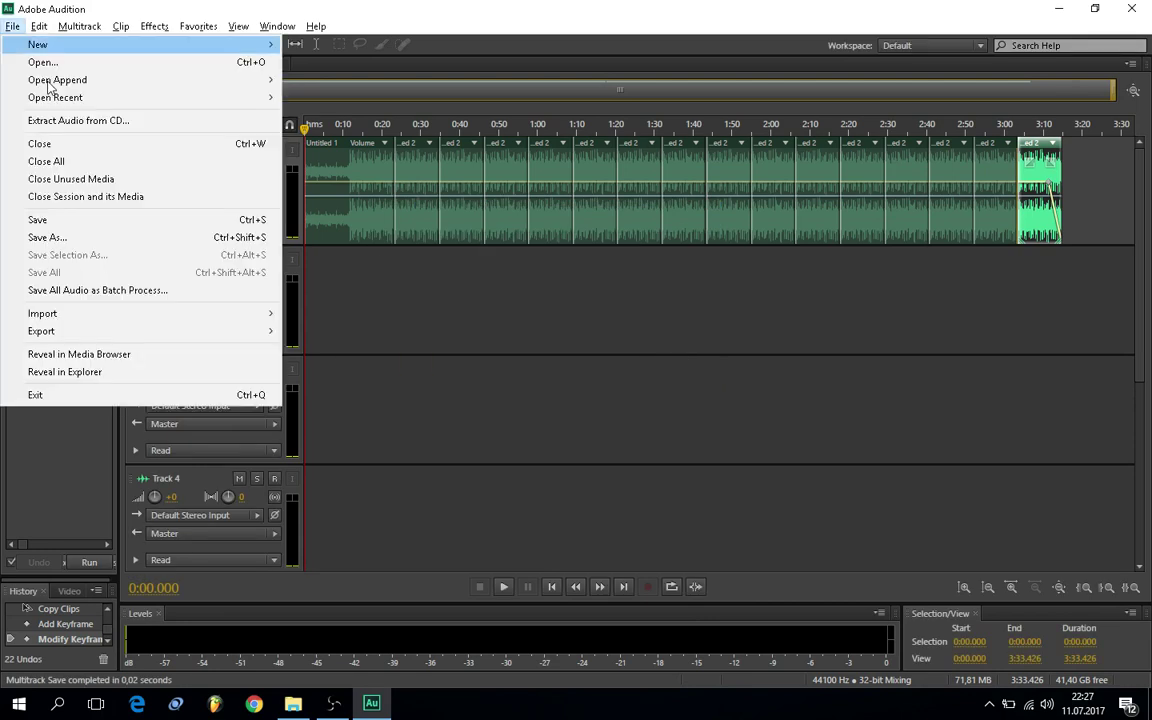
pyautogui.moveTo(200, 331)
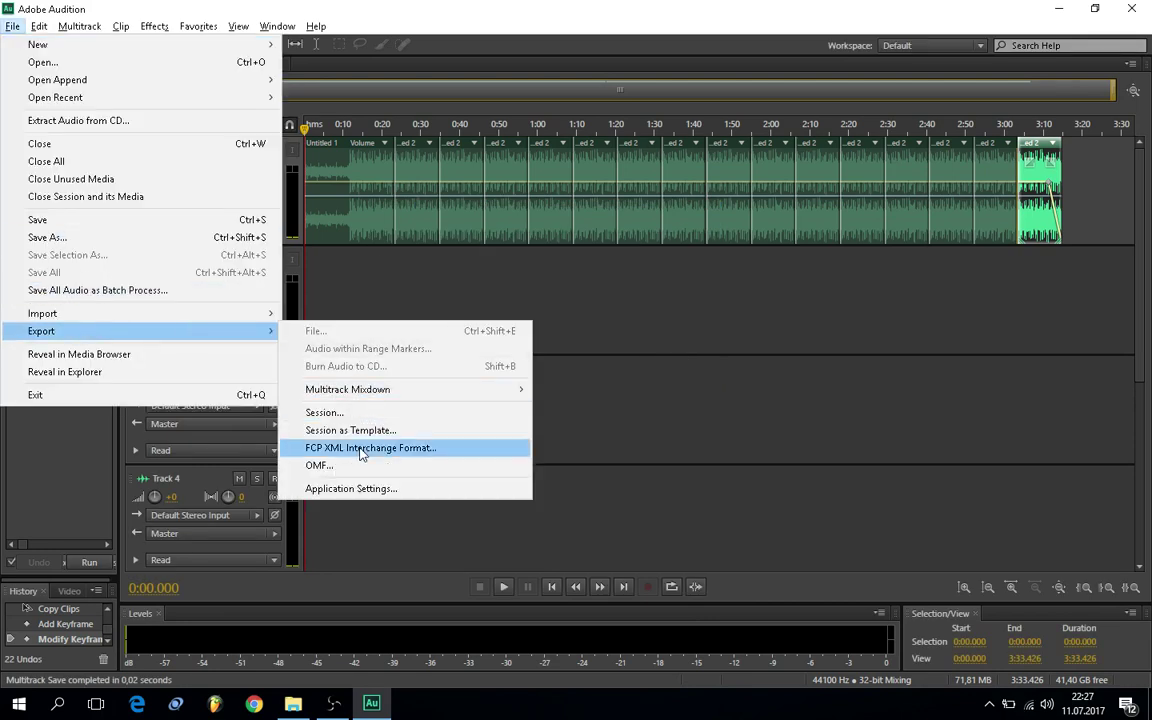
pyautogui.click(345, 488)
pyautogui.click(165, 357)
pyautogui.click(157, 371)
pyautogui.click(410, 391)
# - Start a multitrack mixdown export of the entire session and keep MP3 Audio as its format
pyautogui.click(13, 26)
pyautogui.moveTo(141, 331)
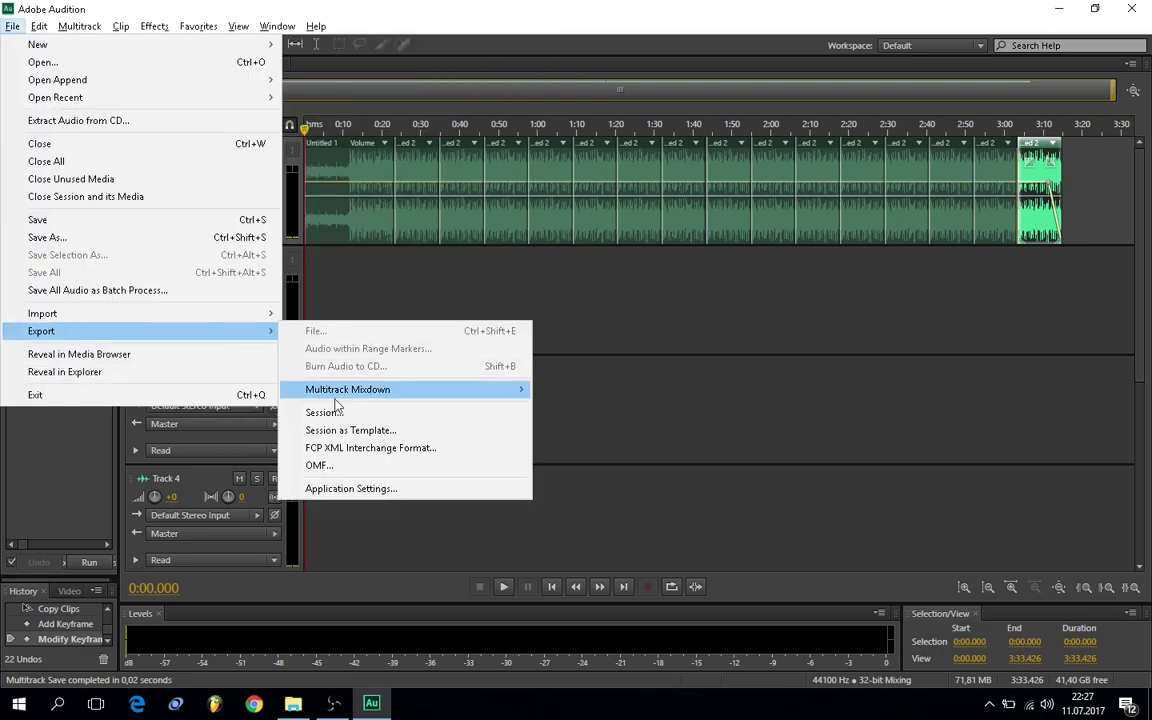
pyautogui.moveTo(344, 392)
pyautogui.click(590, 407)
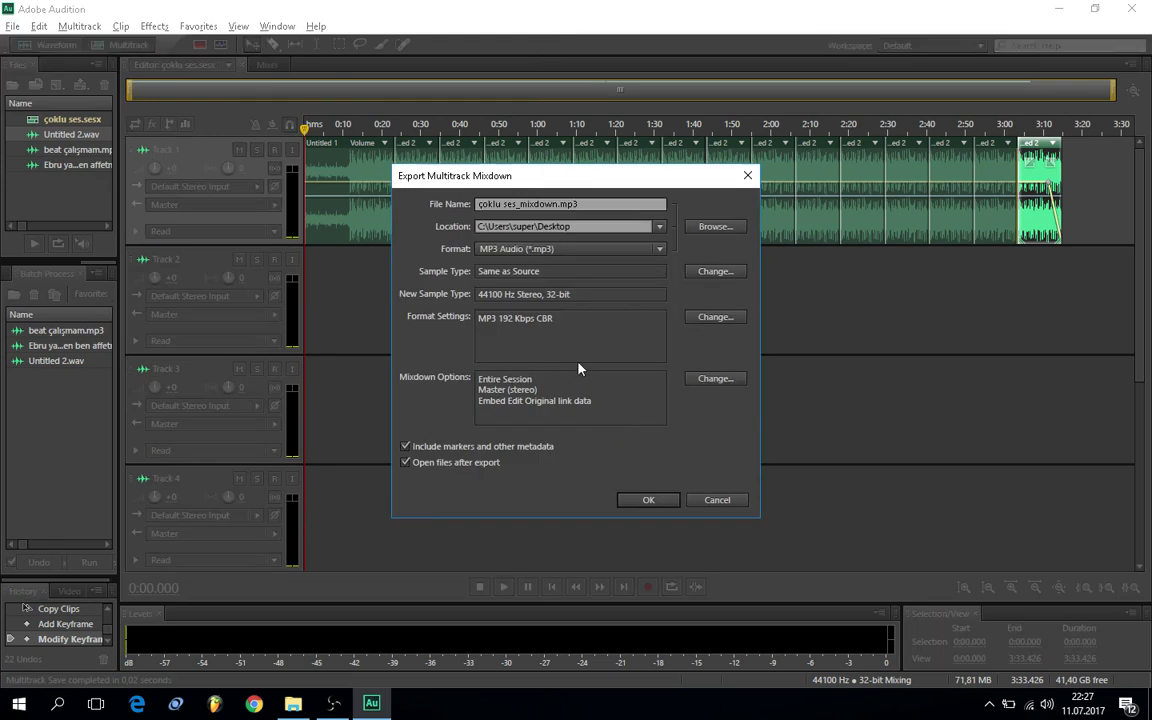
pyautogui.click(546, 254)
pyautogui.click(547, 252)
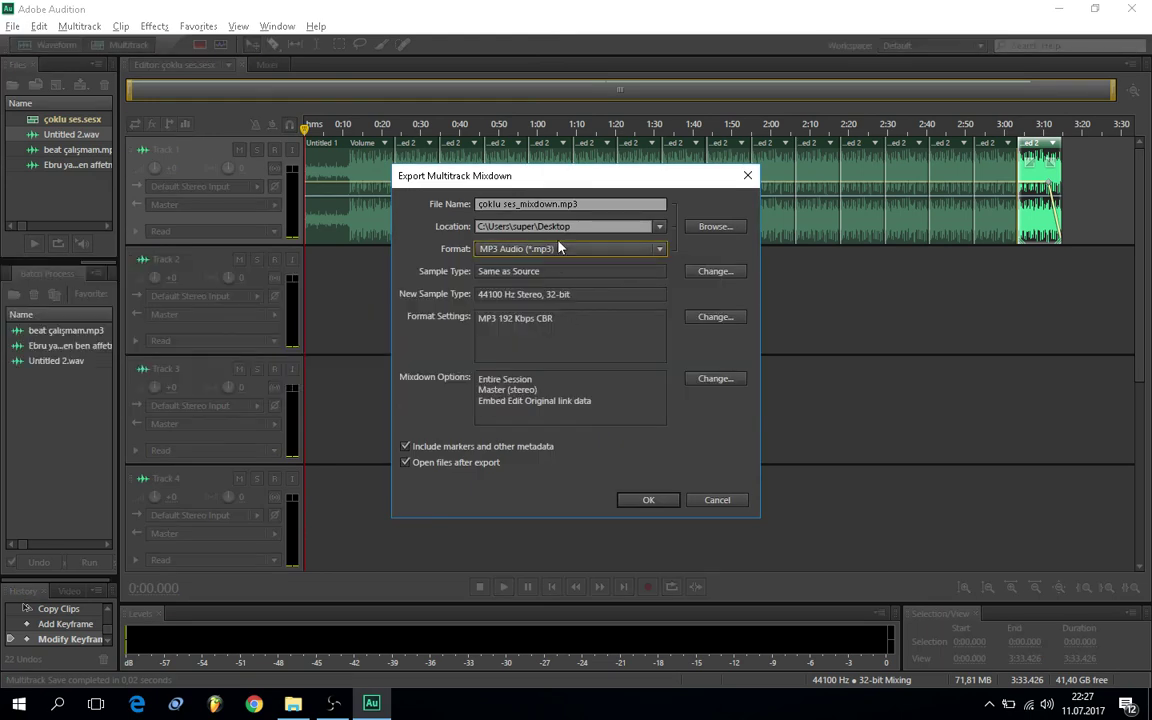
# - Name the mixdown "beat çalışmam yeni.mp3" on the desktop and export it
pyautogui.click(715, 226)
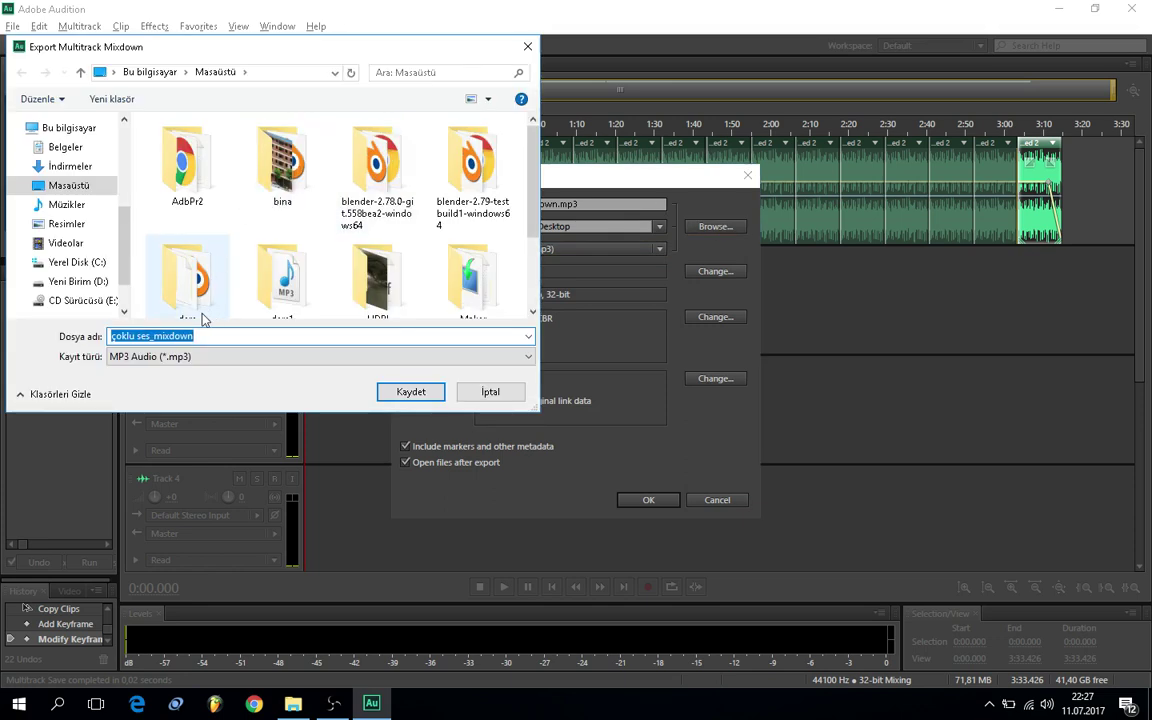
pyautogui.press('BackSpace')
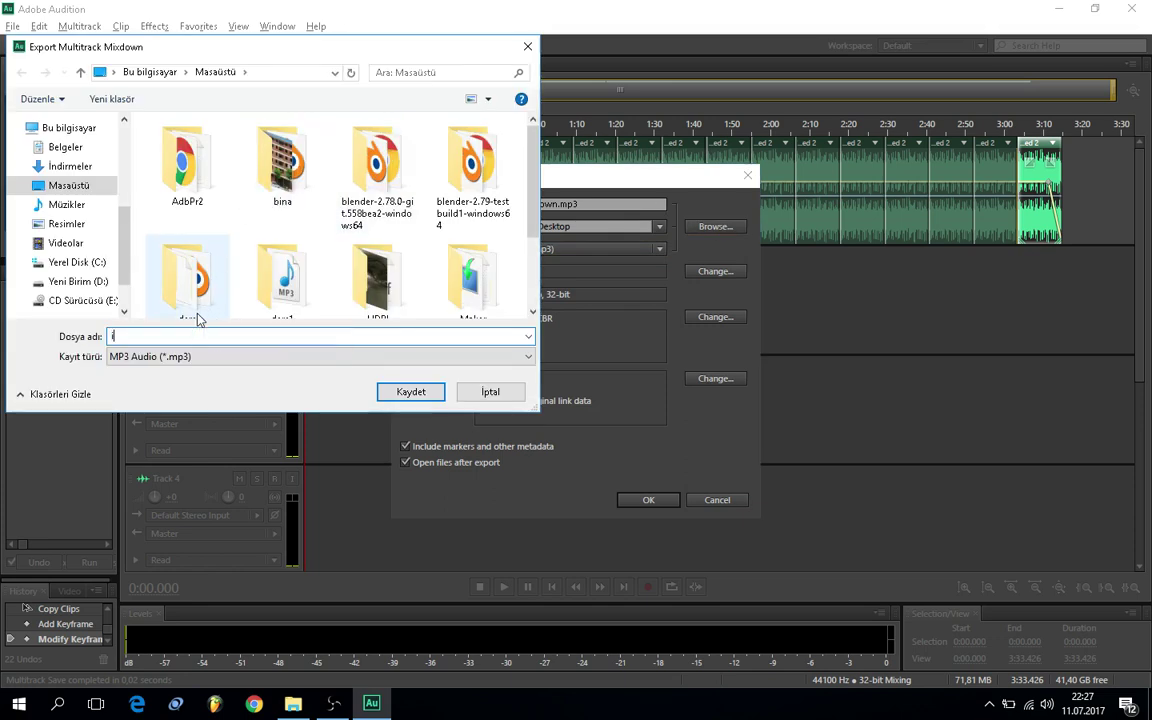
pyautogui.write('beat')
pyautogui.press('Down')
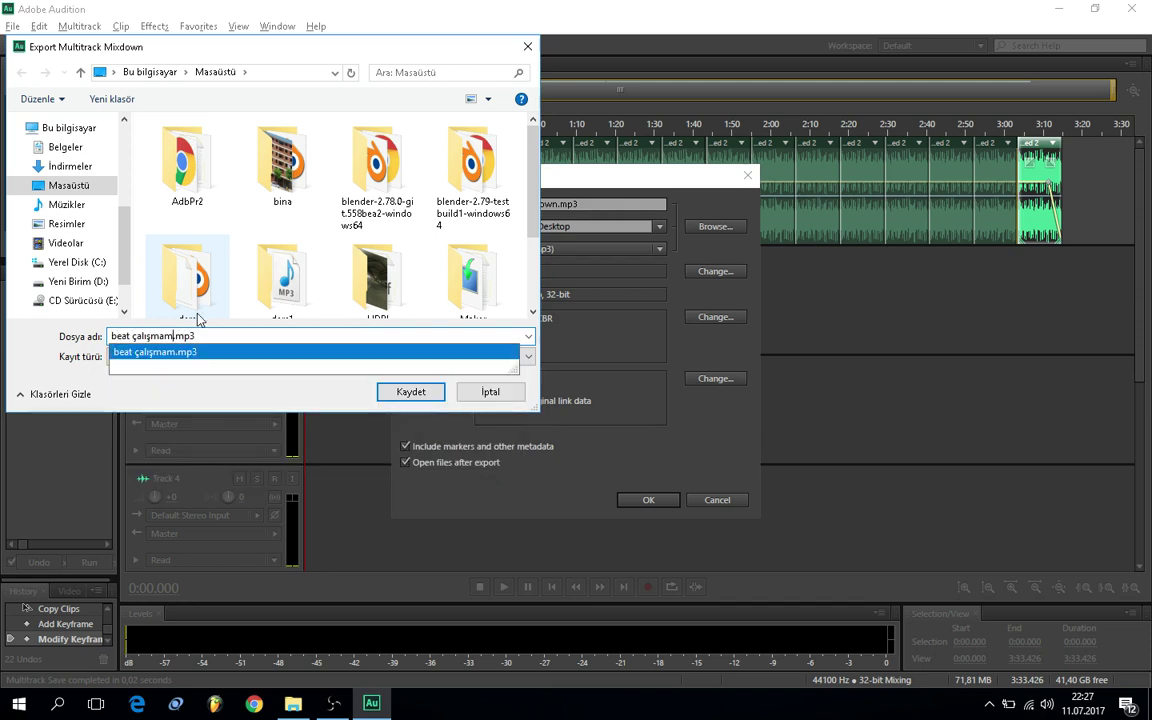
pyautogui.press('Left')
pyautogui.press('Left')
pyautogui.press('Left')
pyautogui.press('Left')
pyautogui.write('yeni')
pyautogui.press('Return')
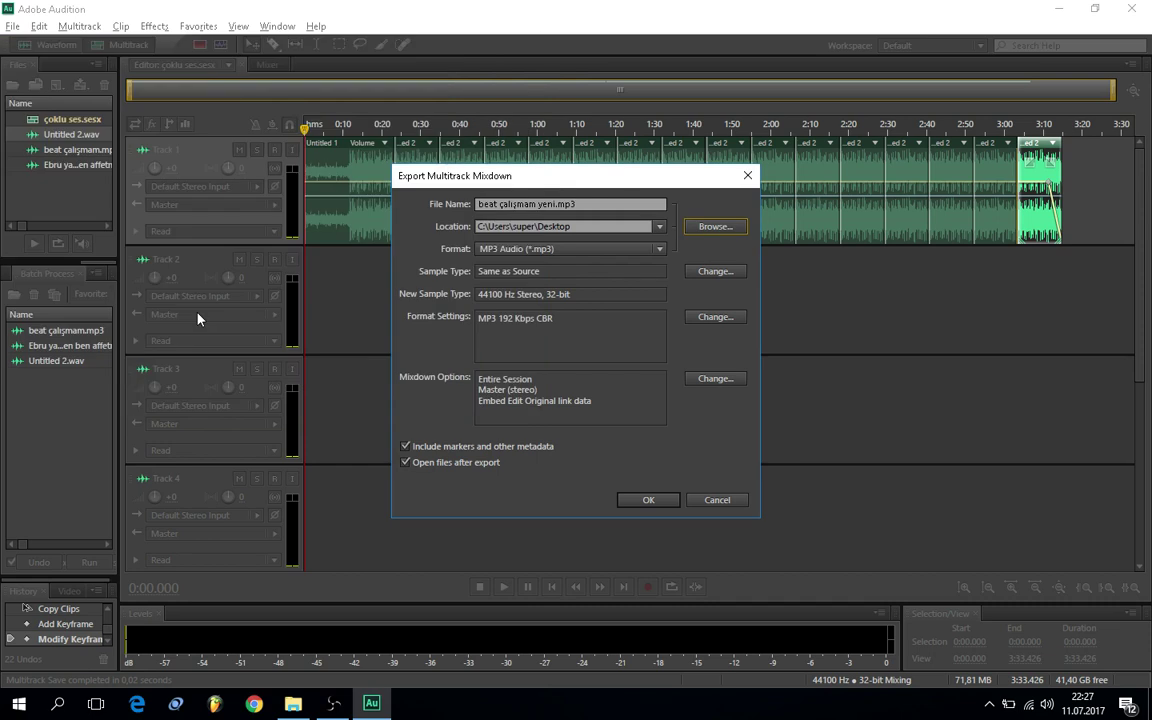
pyautogui.click(645, 500)
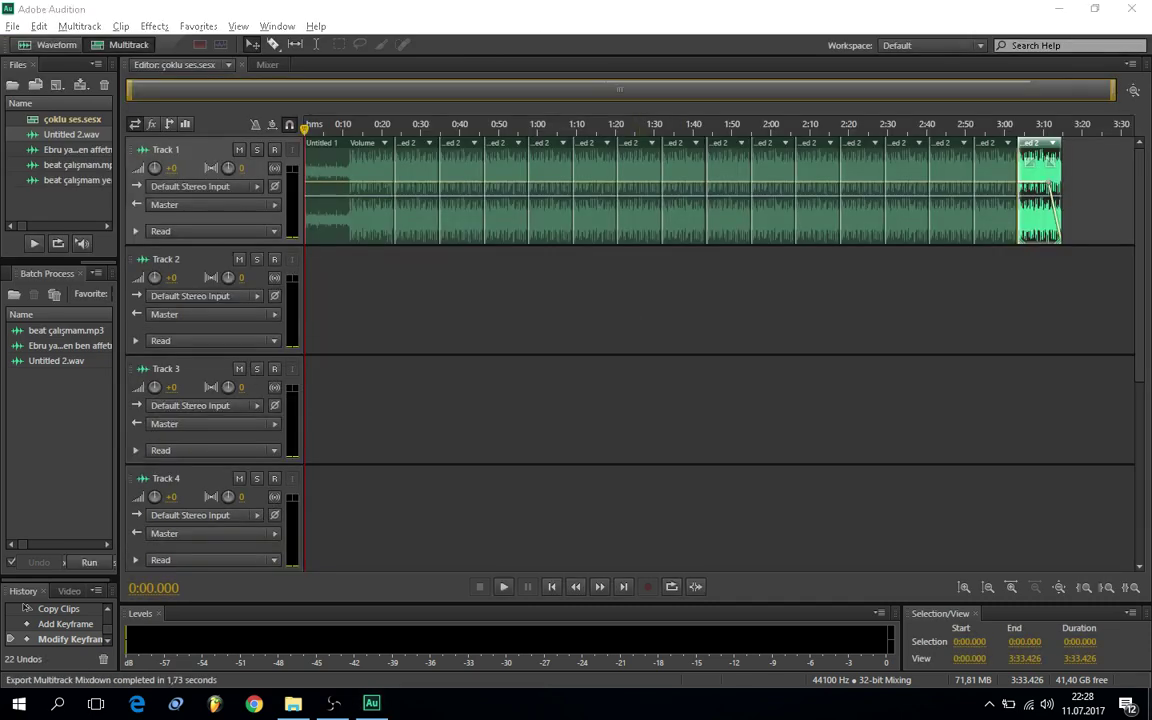
# - Switch to the desktop, play the beat çalışmam yeni MP3 in a maximized Windows Media Player and sample early passages
pyautogui.press('super+d')
pyautogui.moveTo(220, 218)
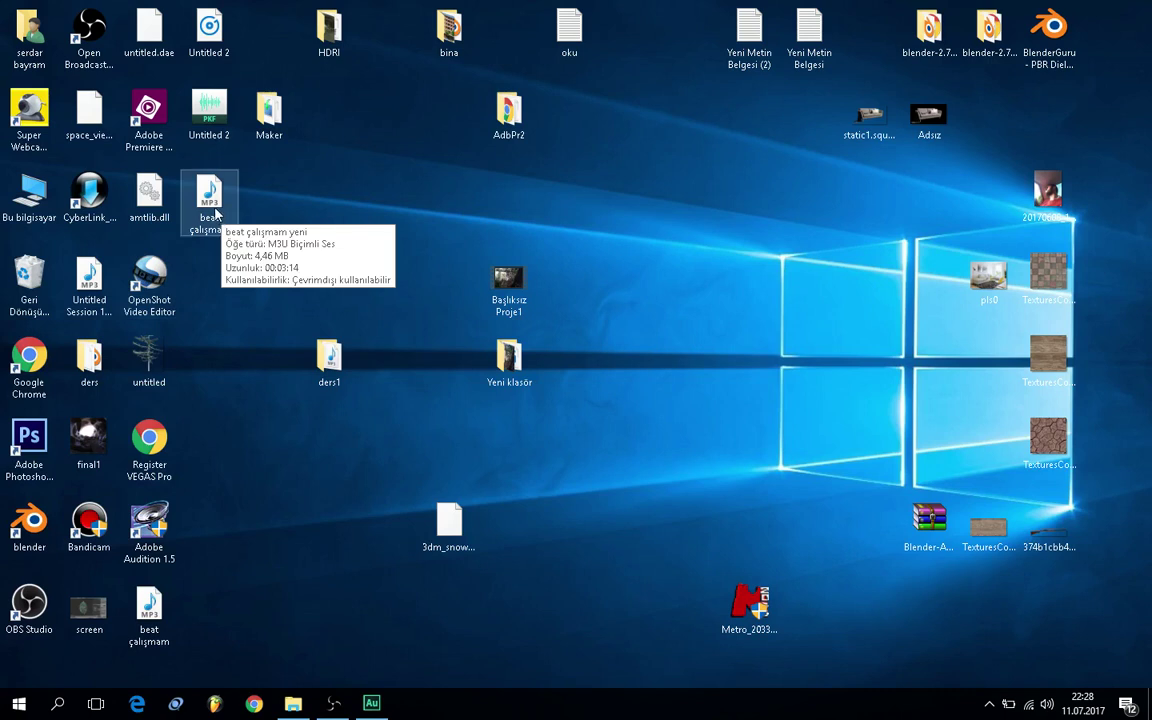
pyautogui.doubleClick(212, 205)
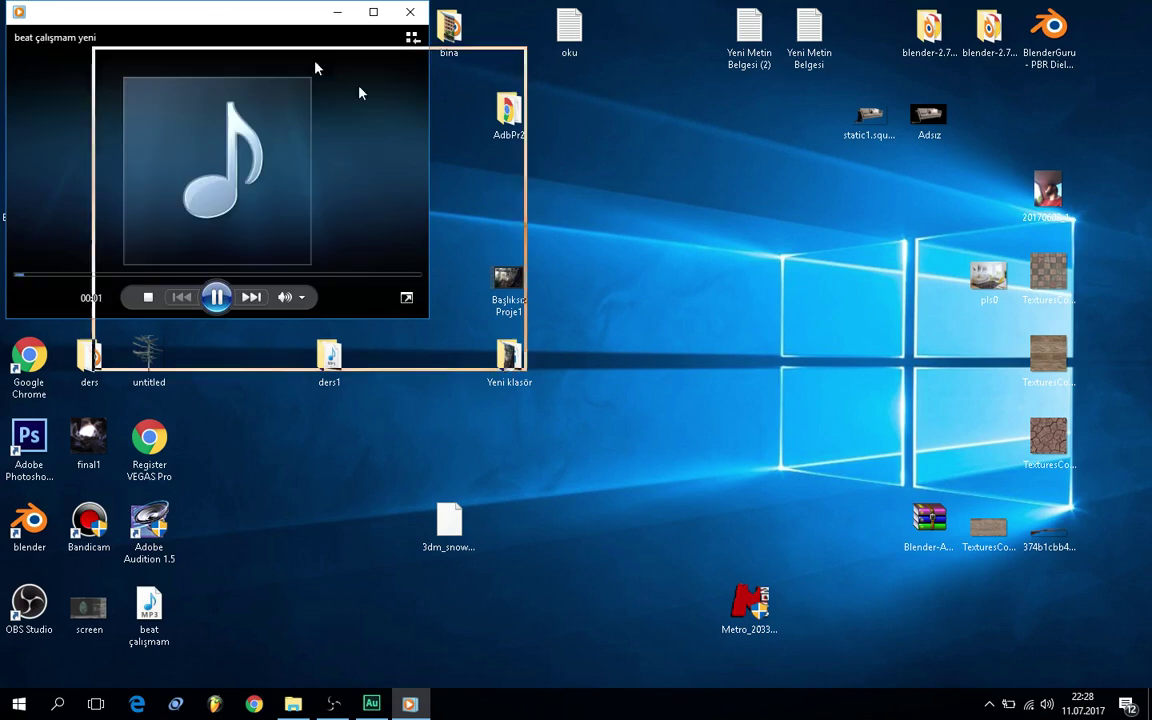
pyautogui.moveTo(237, 21); pyautogui.dragTo(475, 155)
pyautogui.click(607, 141)
pyautogui.click(240, 646)
pyautogui.click(288, 646)
pyautogui.moveTo(284, 652); pyautogui.dragTo(275, 650)
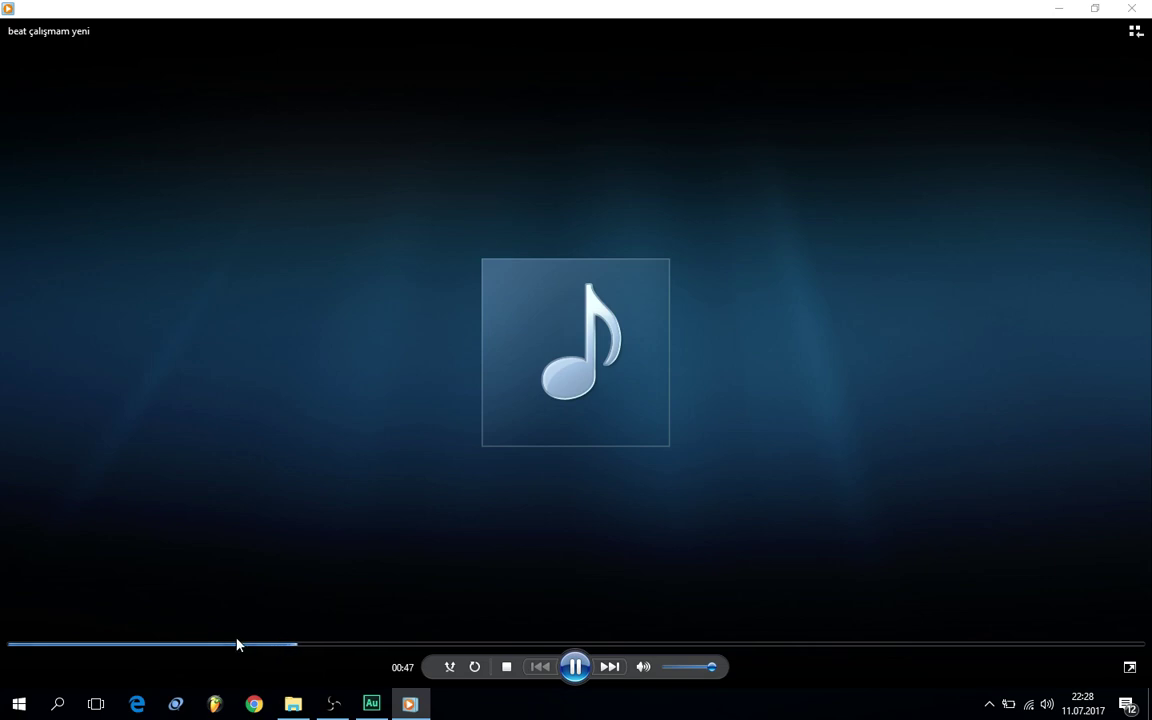
# - Pause and resume the MP3, listen to passages near 1:11 and at the faded ending, and close the player
pyautogui.click(575, 670)
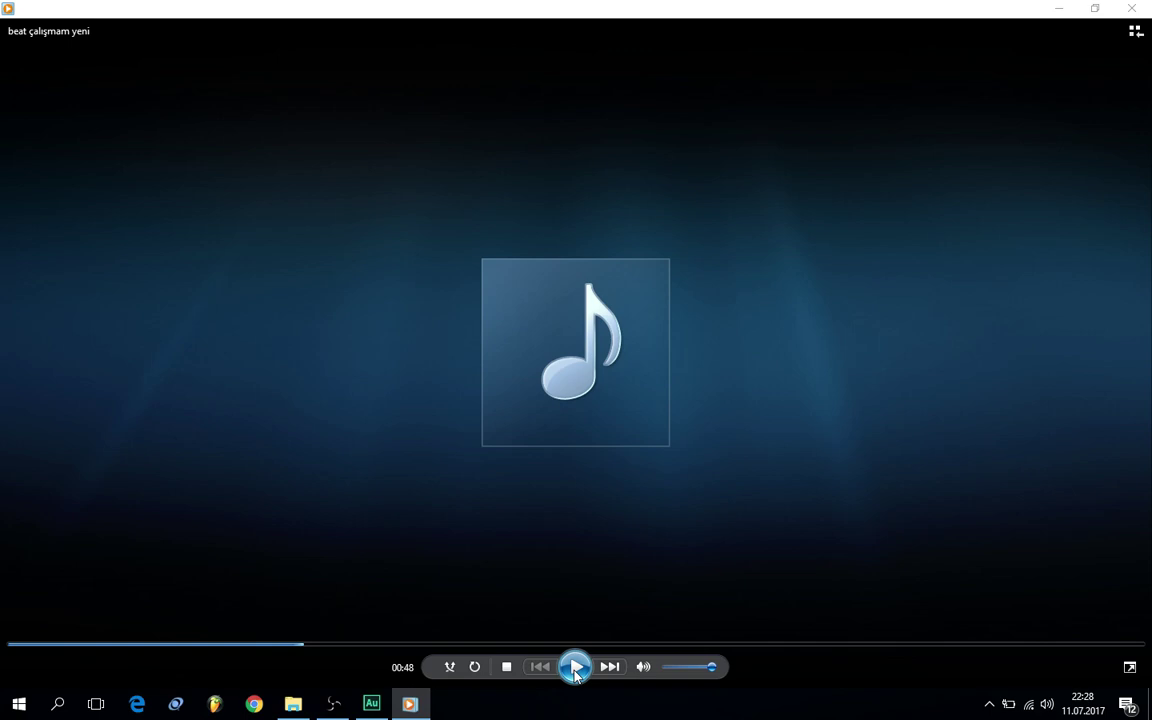
pyautogui.click(575, 668)
pyautogui.click(429, 644)
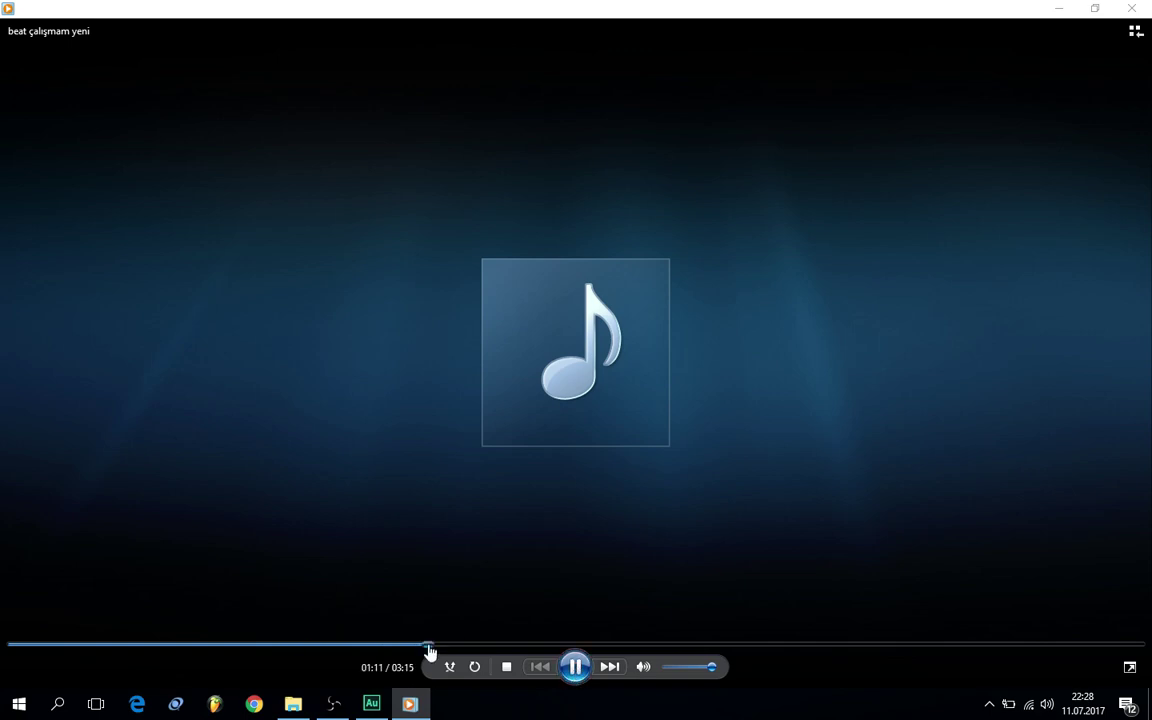
pyautogui.click(416, 645)
pyautogui.click(1112, 645)
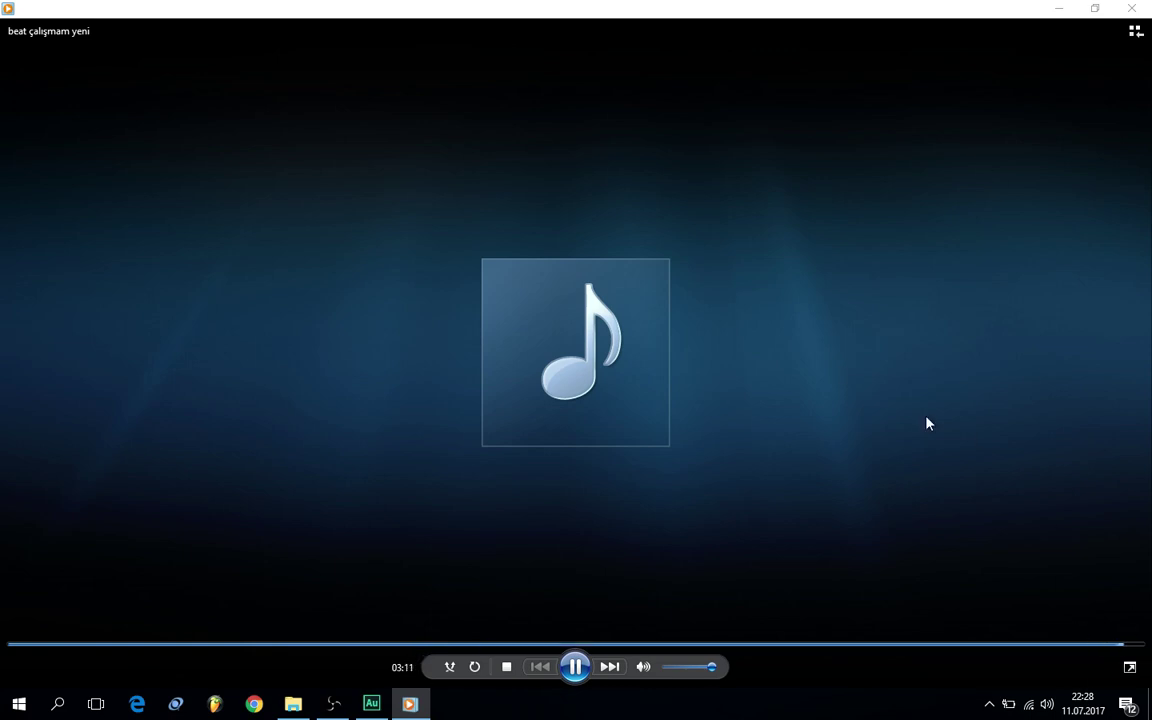
pyautogui.click(1128, 9)
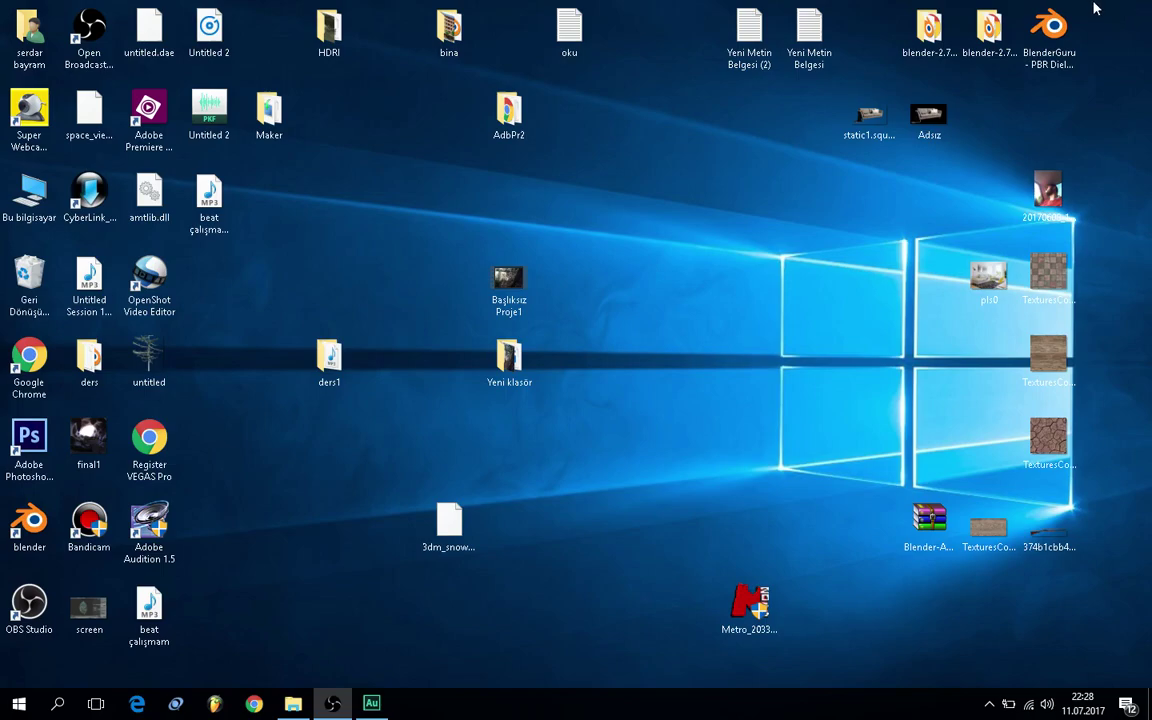
pyautogui.click(371, 704)
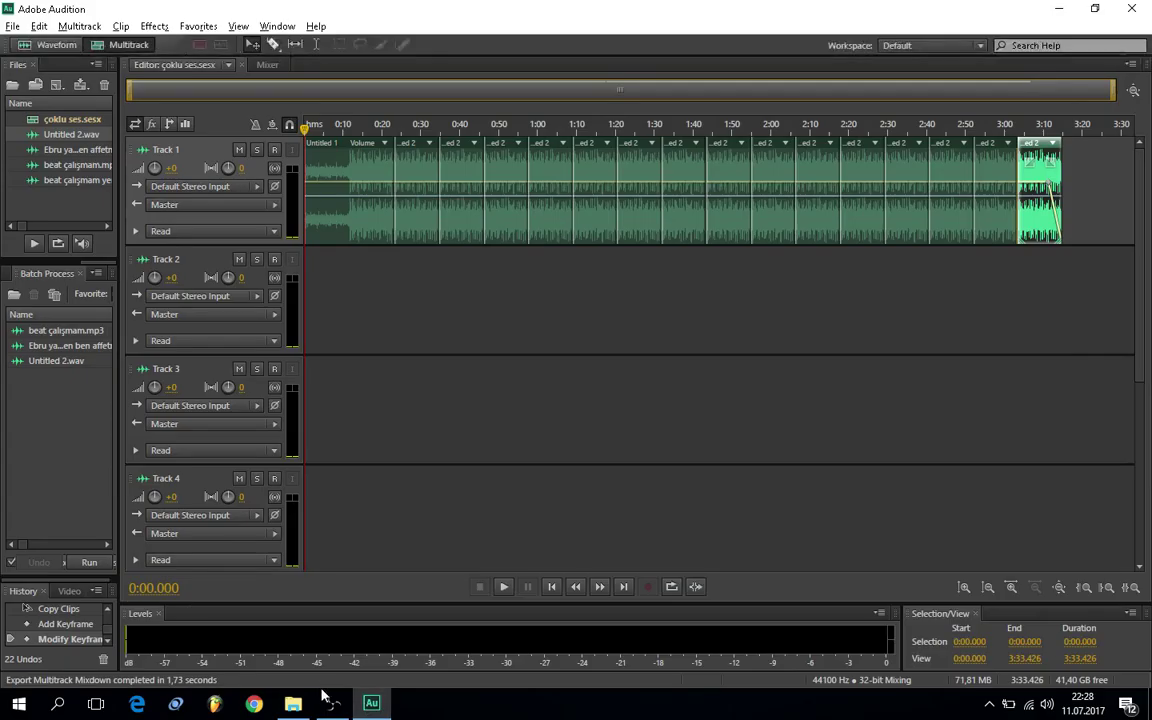
pyautogui.click(333, 704)
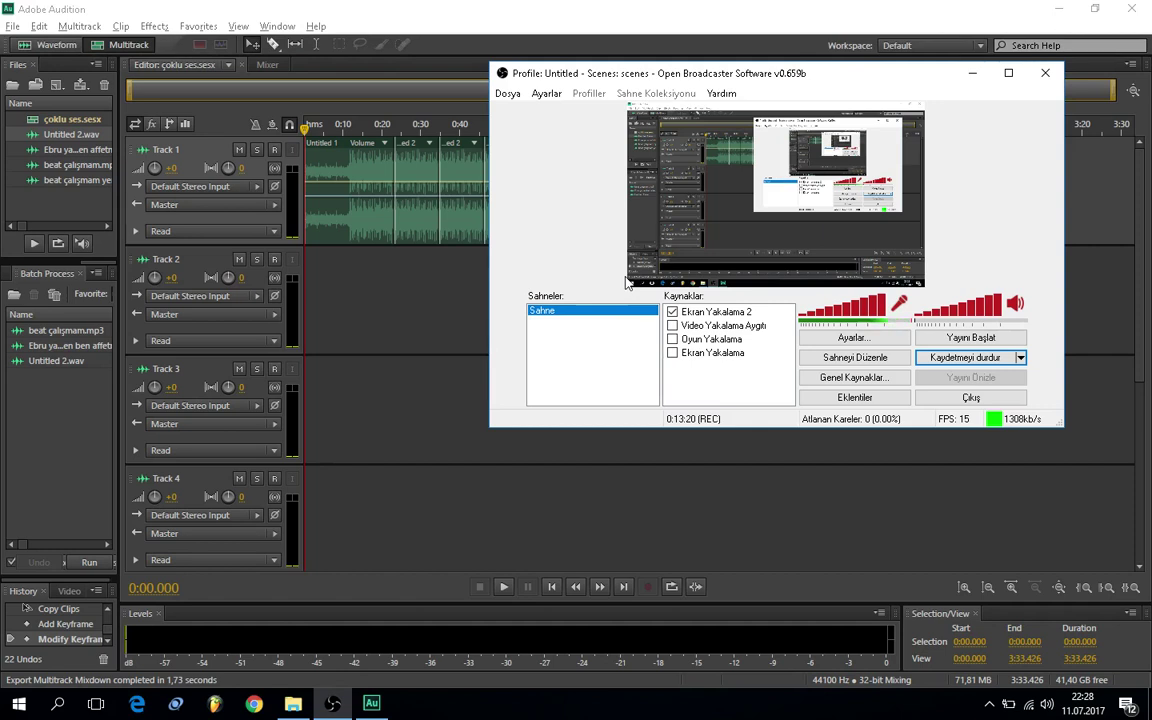